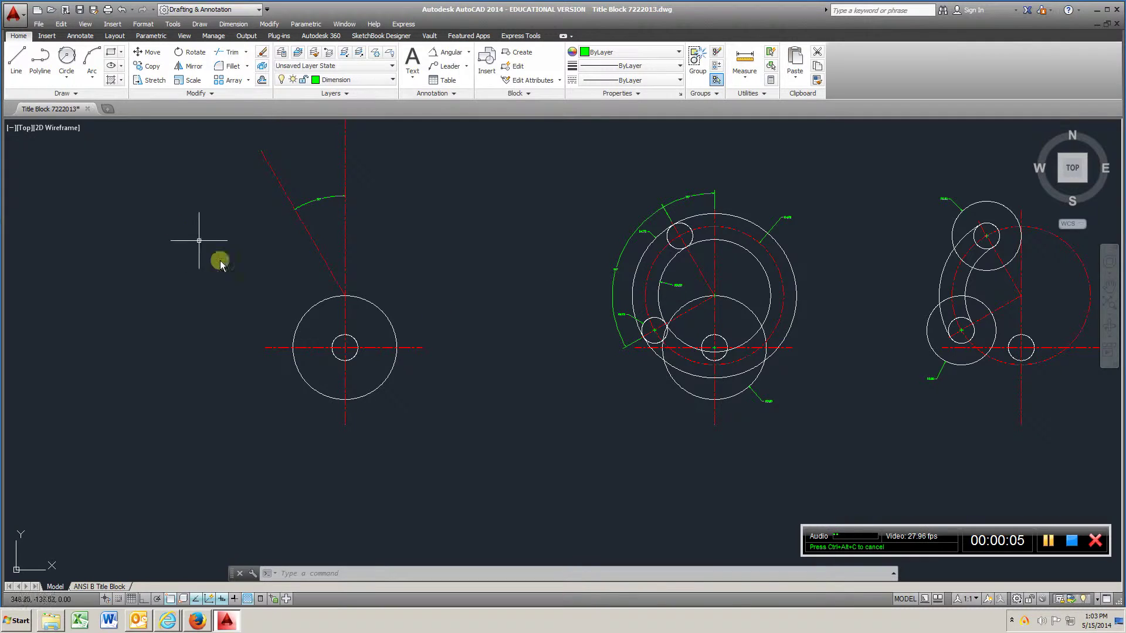
Pan and zoom across the example drawings to inspect the circle, angle-dimension and ring examples.
{"action": "mouse_move", "coordinate": [254, 294]}
{"action": "middle_mouse_down"}
{"action": "mouse_move", "coordinate": [520, 327]}
{"action": "mouse_move", "coordinate": [568, 409]}
{"action": "middle_mouse_up"}
{"action": "scroll", "coordinate": [568, 410], "scroll_direction": "up", "scroll_amount": 2}
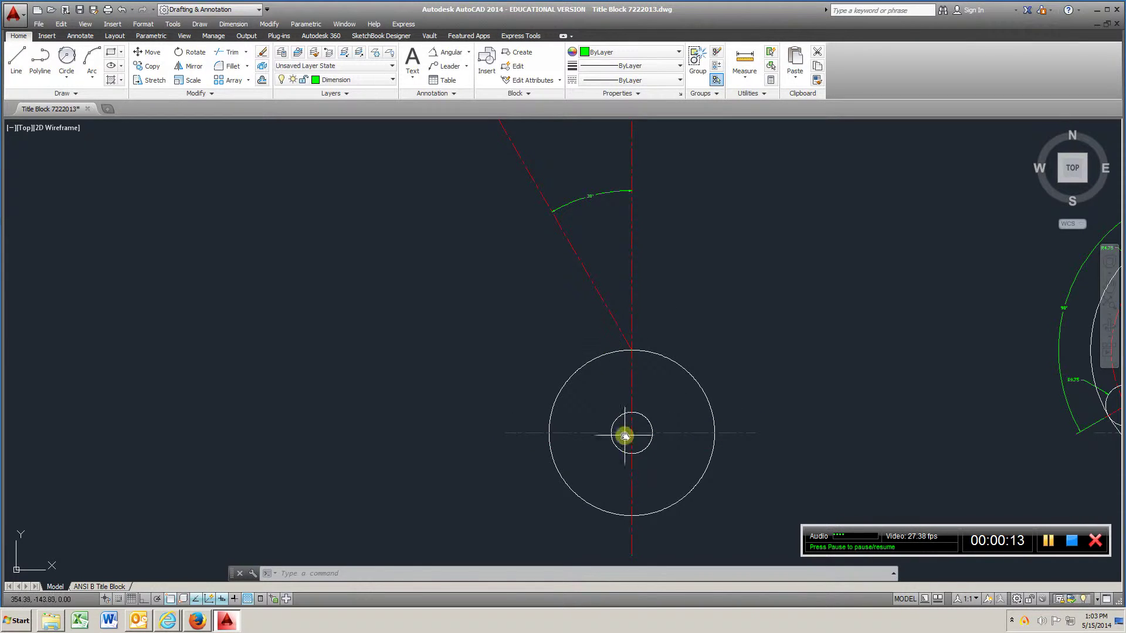
{"action": "scroll", "coordinate": [636, 290], "scroll_direction": "down", "scroll_amount": 2}
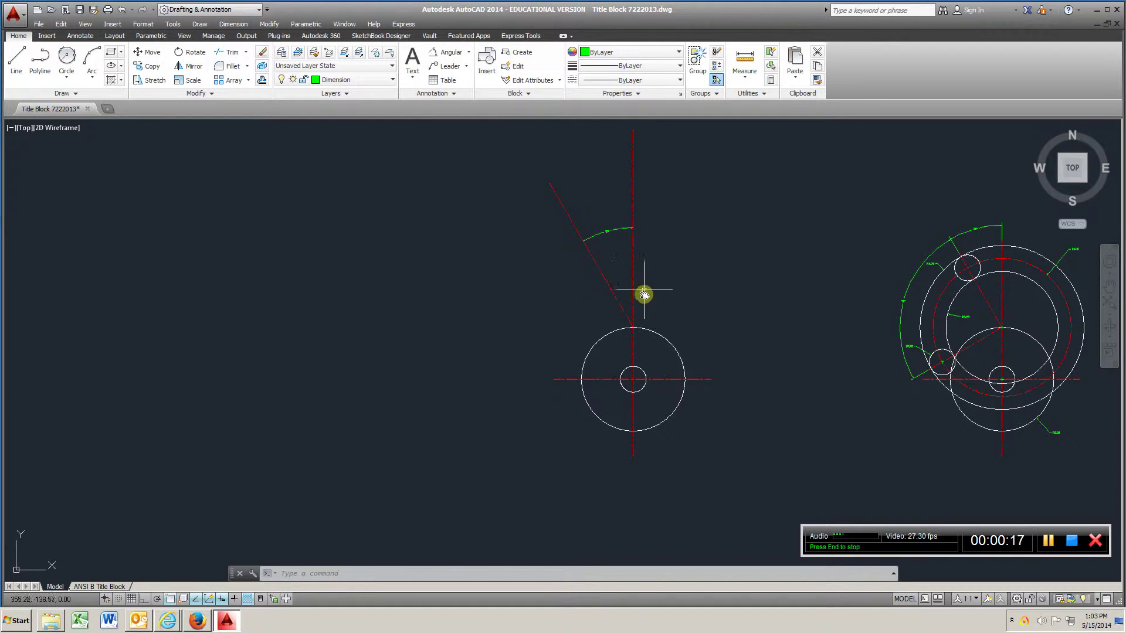
{"action": "scroll", "coordinate": [625, 393], "scroll_direction": "up", "scroll_amount": 3}
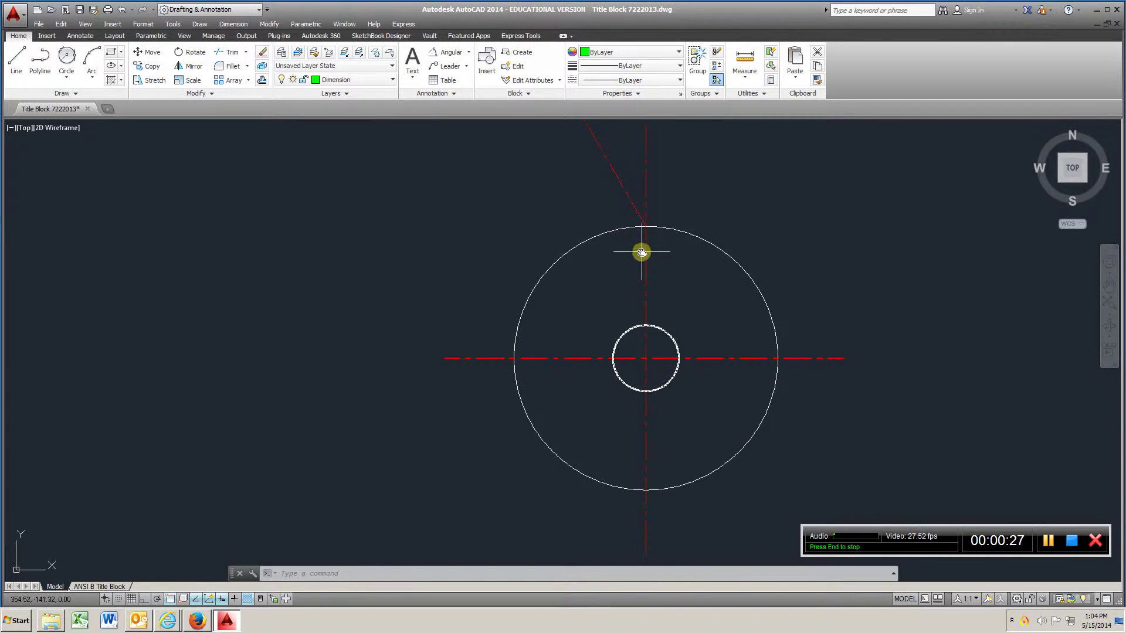
{"action": "scroll", "coordinate": [644, 247], "scroll_direction": "down", "scroll_amount": 2}
{"action": "mouse_move", "coordinate": [643, 247]}
{"action": "middle_mouse_down"}
{"action": "mouse_move", "coordinate": [620, 305]}
{"action": "mouse_move", "coordinate": [621, 403]}
{"action": "middle_mouse_up"}
{"action": "scroll", "coordinate": [627, 344], "scroll_direction": "up", "scroll_amount": 4}
{"action": "scroll", "coordinate": [620, 403], "scroll_direction": "down", "scroll_amount": 2}
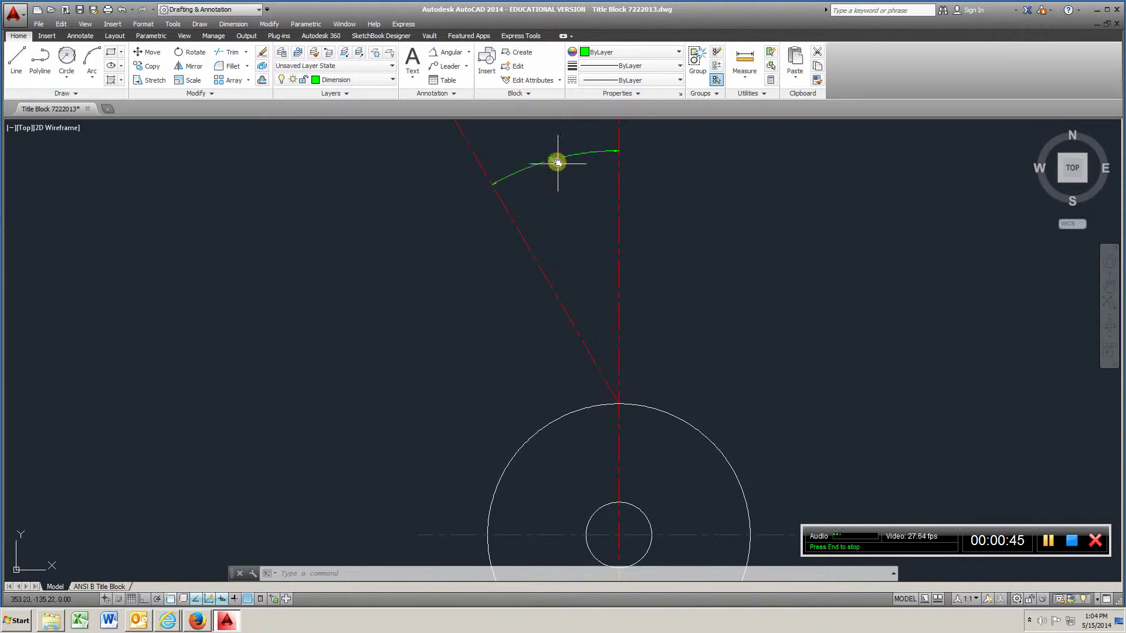
{"action": "scroll", "coordinate": [745, 377], "scroll_direction": "down", "scroll_amount": 6}
{"action": "middle_click_drag", "start_coordinate": [780, 407], "coordinate": [535, 427]}
{"action": "scroll", "coordinate": [631, 430], "scroll_direction": "up", "scroll_amount": 6}
{"action": "scroll", "coordinate": [631, 431], "scroll_direction": "down", "scroll_amount": 2}
{"action": "middle_click_drag", "start_coordinate": [631, 431], "coordinate": [567, 438]}
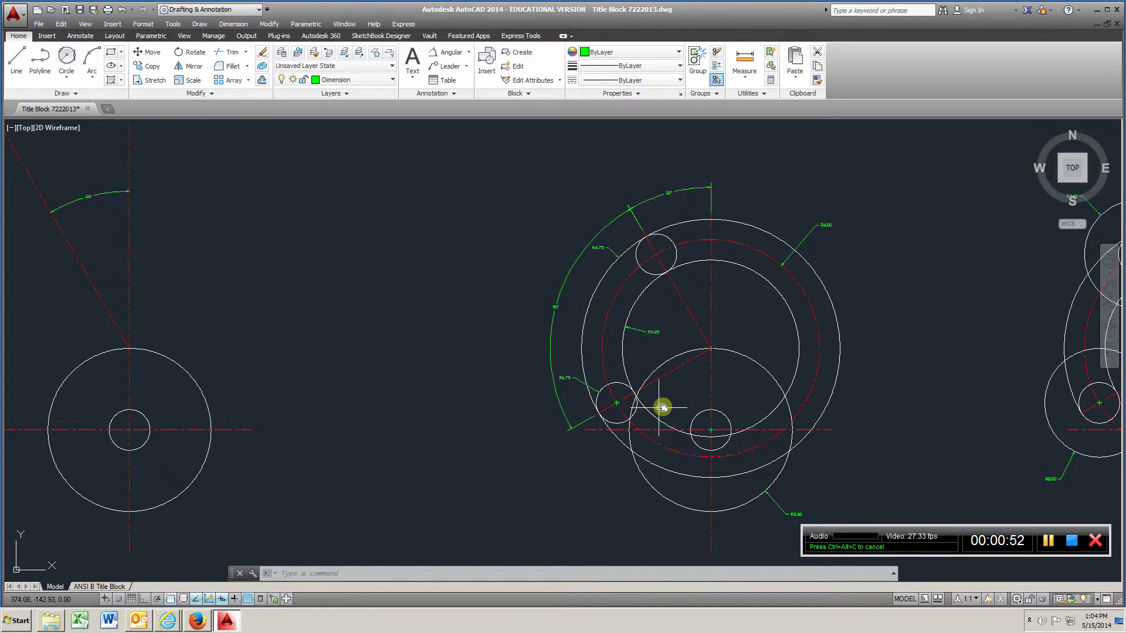
{"action": "scroll", "coordinate": [828, 225], "scroll_direction": "up", "scroll_amount": 6}
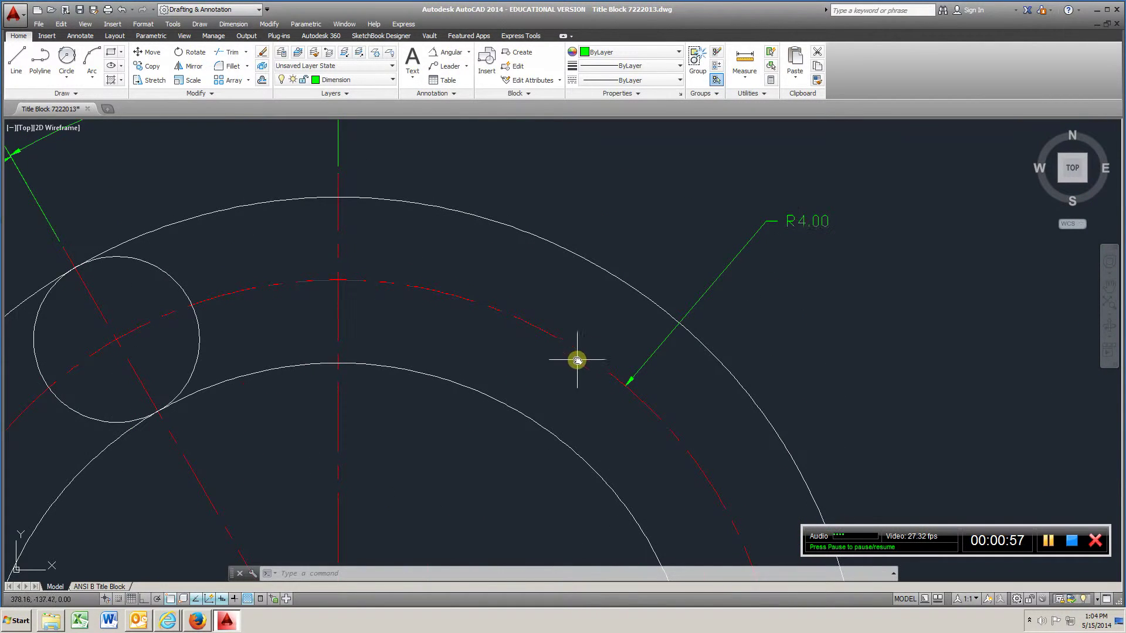
{"action": "scroll", "coordinate": [577, 359], "scroll_direction": "down", "scroll_amount": 6}
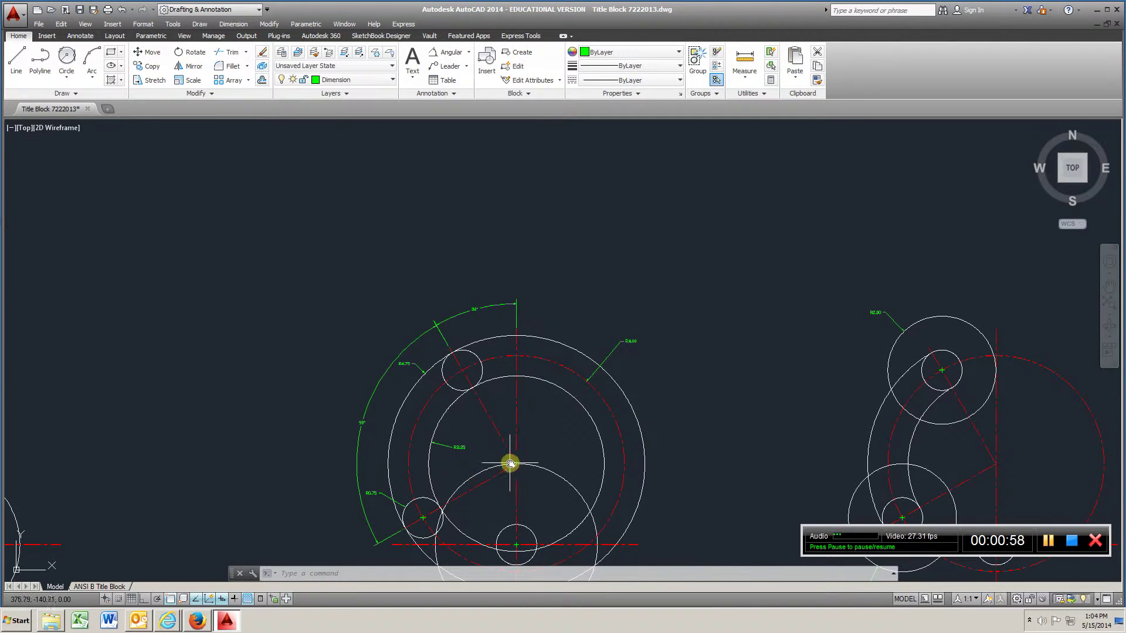
{"action": "scroll", "coordinate": [519, 472], "scroll_direction": "up", "scroll_amount": 6}
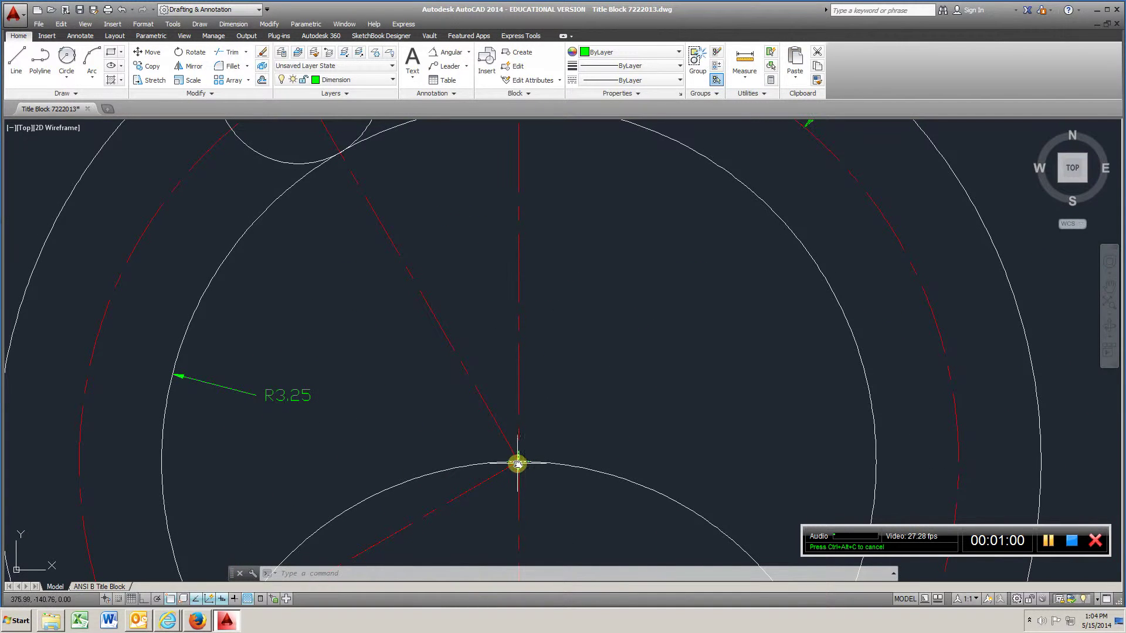
{"action": "scroll", "coordinate": [524, 463], "scroll_direction": "down", "scroll_amount": 6}
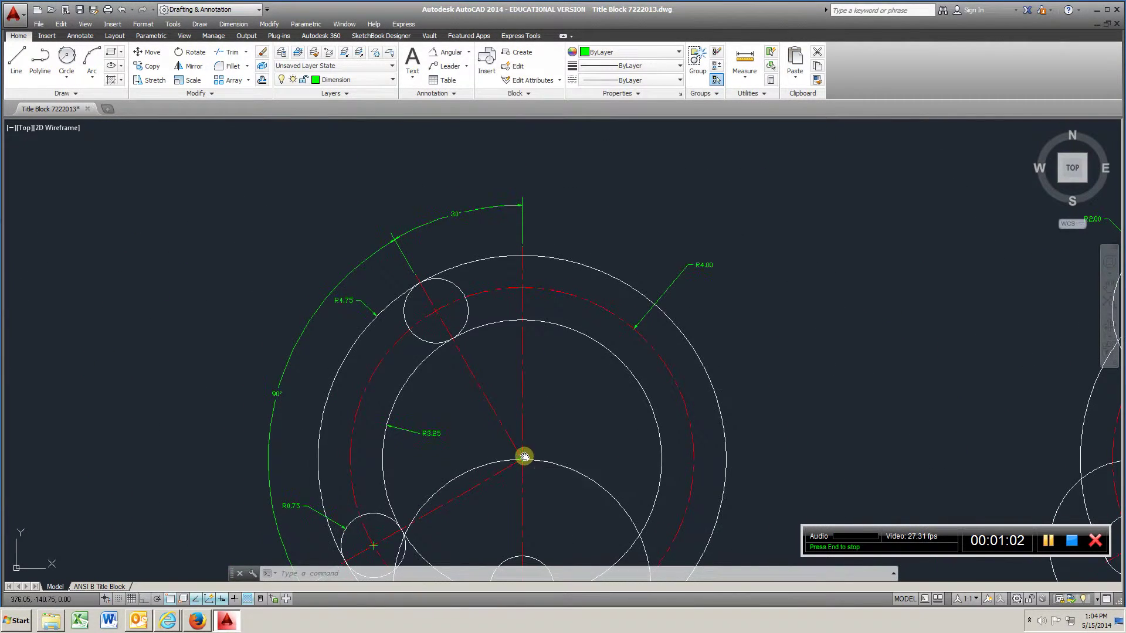
{"action": "middle_click_drag", "start_coordinate": [523, 461], "coordinate": [535, 388]}
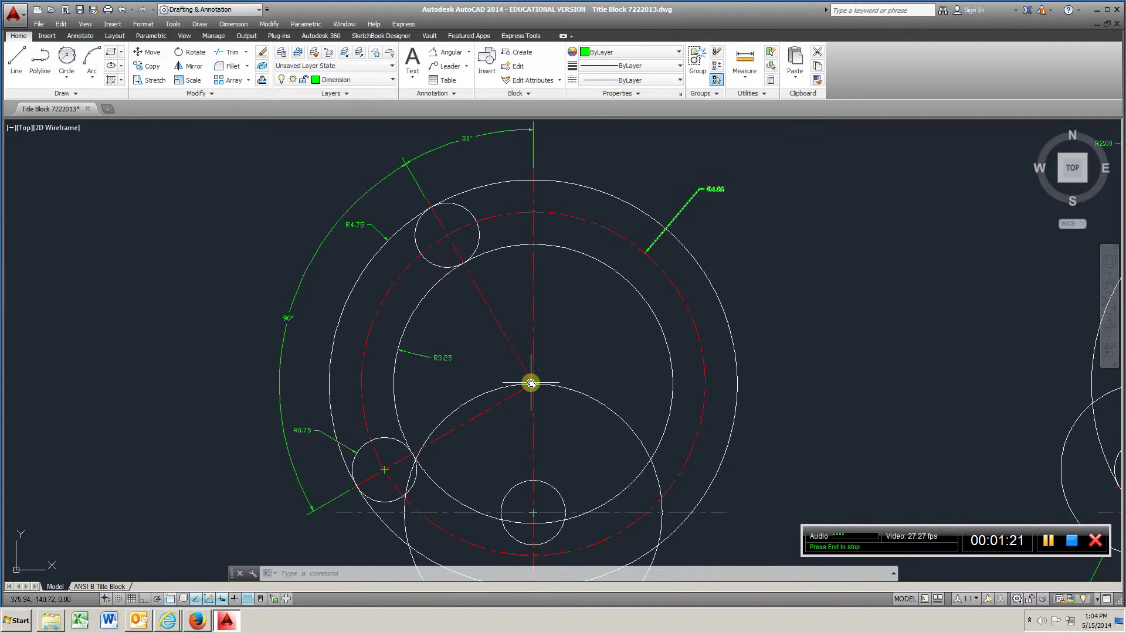
Review the circle-drawing options and start a Tan,Tan,Rad circle on the large lower circle.
{"action": "left_click", "coordinate": [476, 419]}
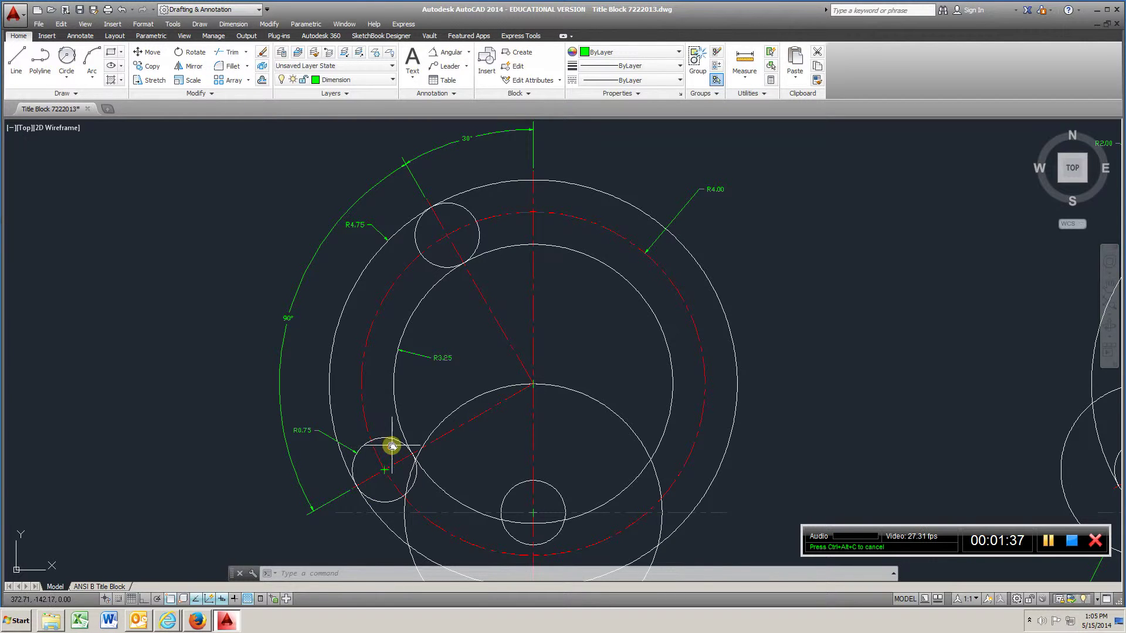
{"action": "scroll", "coordinate": [391, 447], "scroll_direction": "down", "scroll_amount": 5}
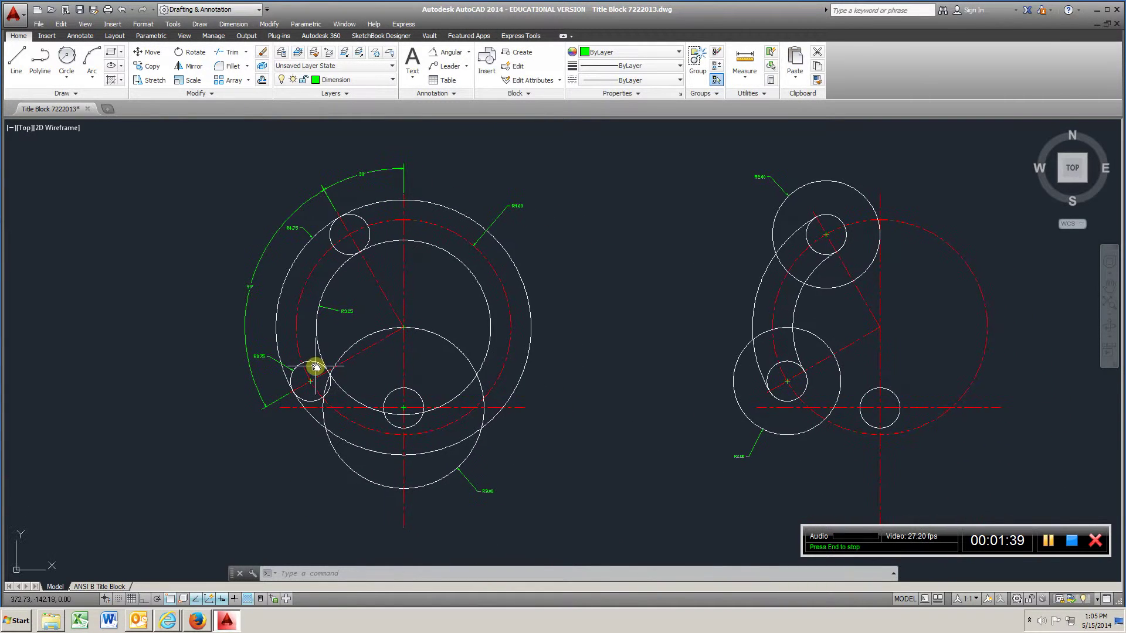
{"action": "middle_click_drag", "start_coordinate": [567, 390], "coordinate": [469, 393]}
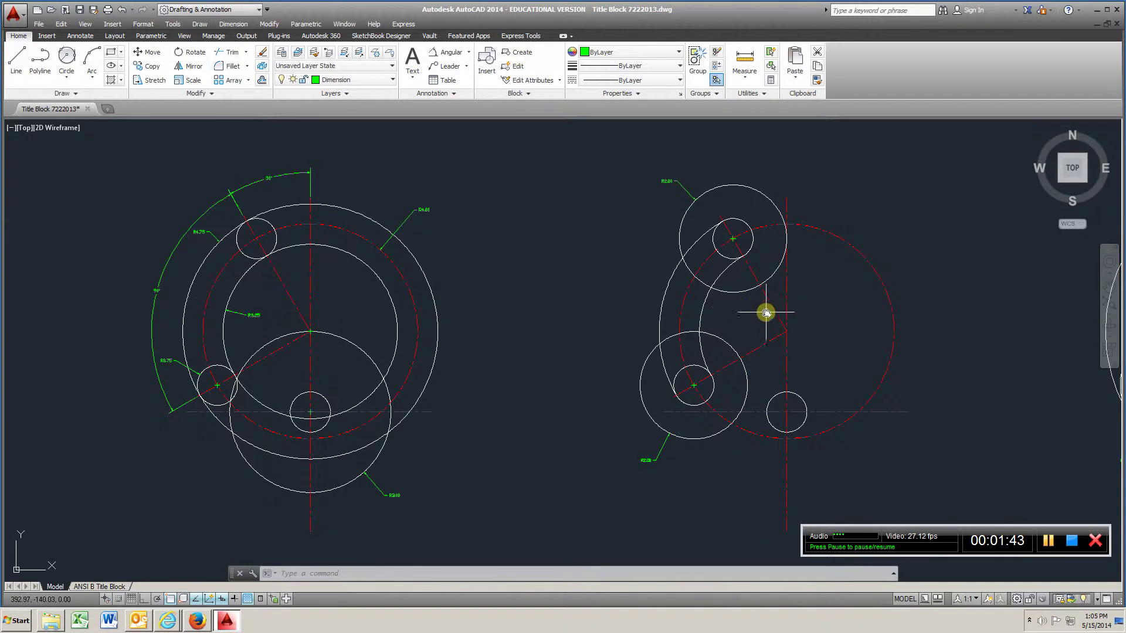
{"action": "middle_click_drag", "start_coordinate": [762, 311], "coordinate": [702, 326]}
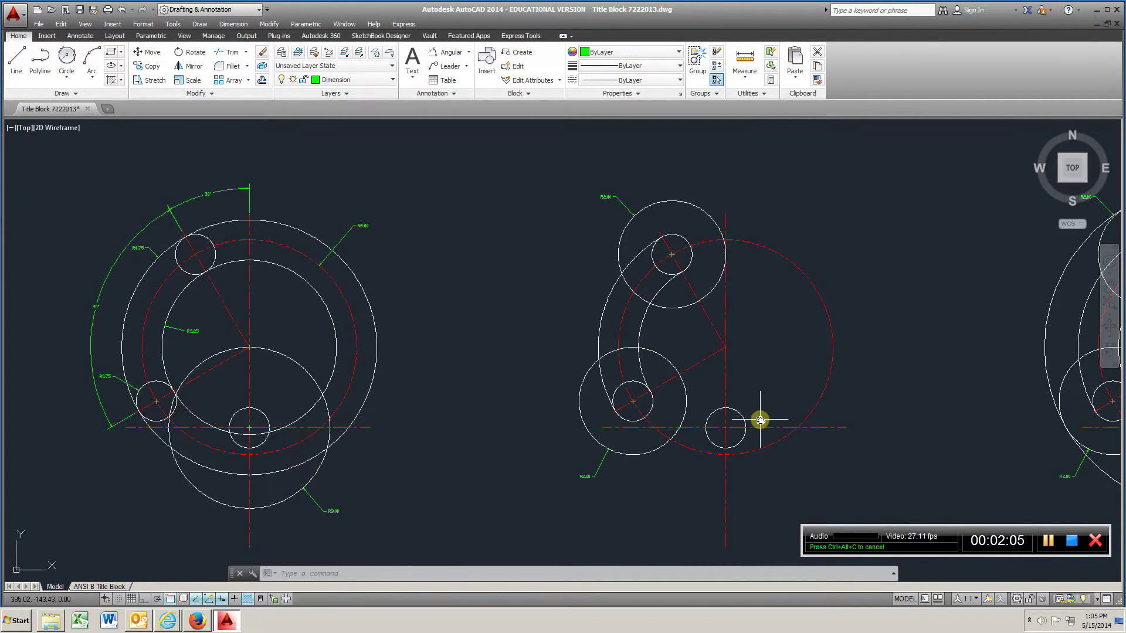
{"action": "middle_click_drag", "start_coordinate": [760, 419], "coordinate": [306, 379]}
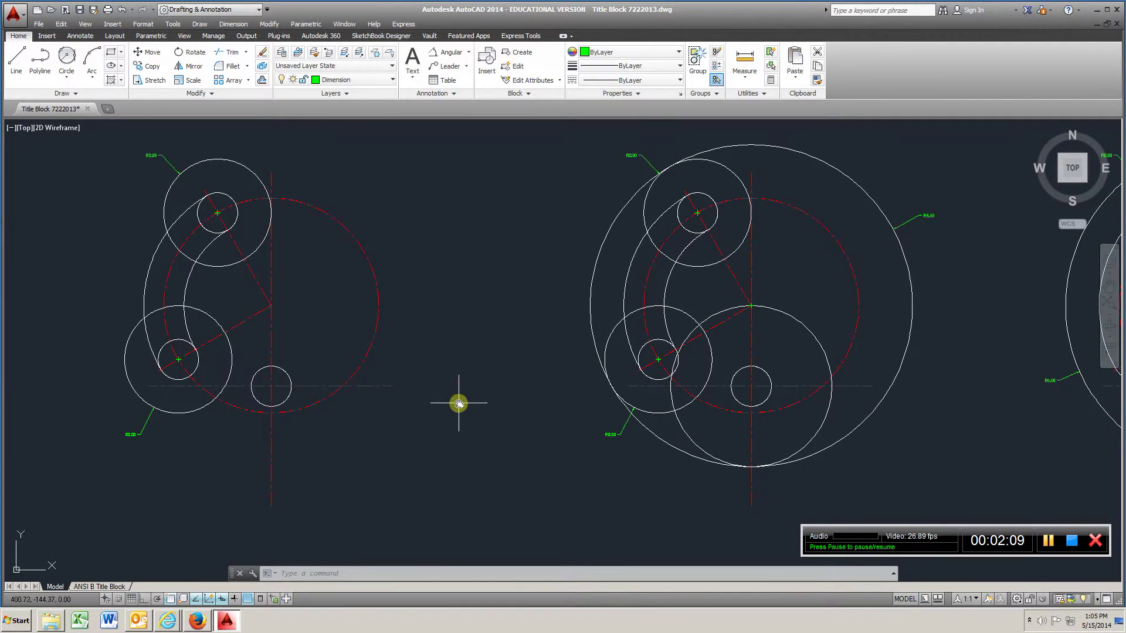
{"action": "middle_click_drag", "start_coordinate": [460, 402], "coordinate": [359, 414]}
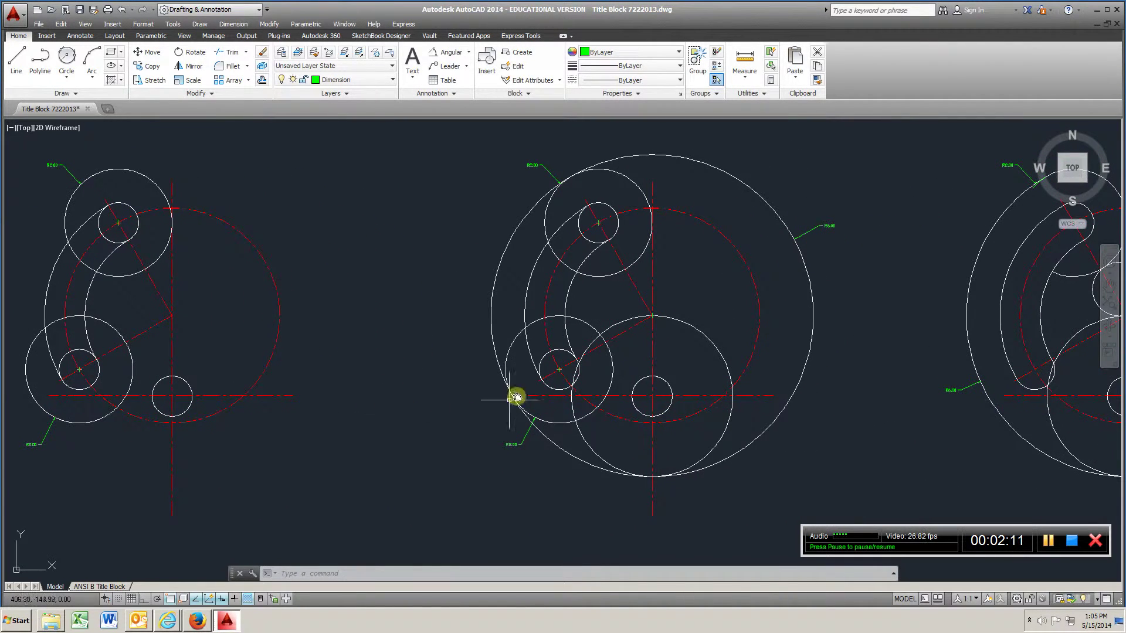
{"action": "left_click", "coordinate": [78, 71]}
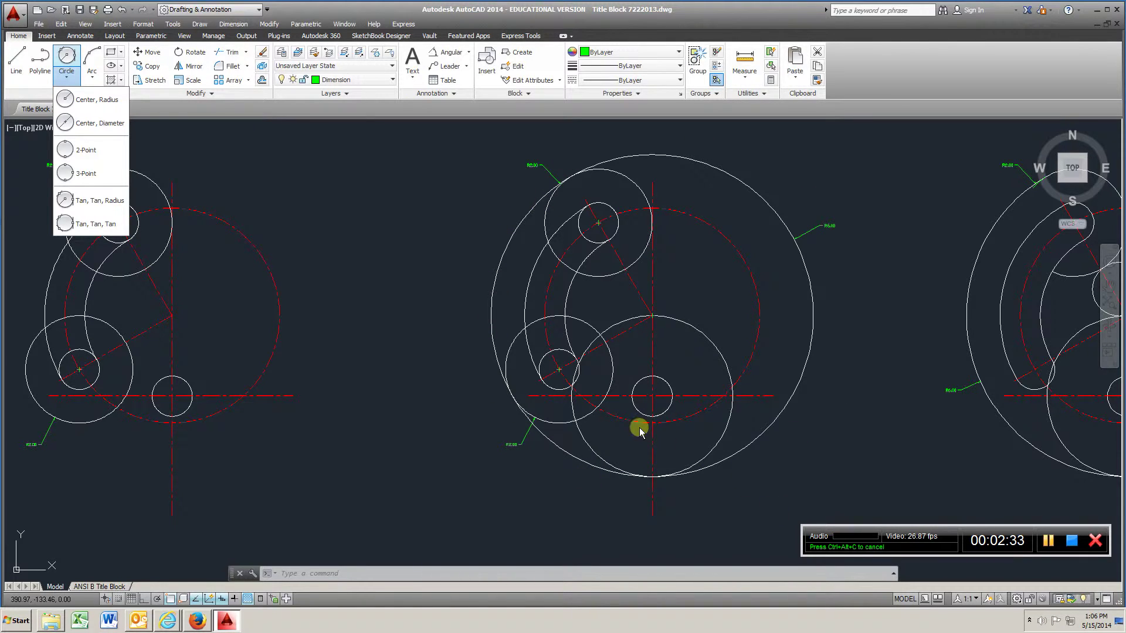
{"action": "mouse_move", "coordinate": [867, 440]}
{"action": "middle_mouse_down"}
{"action": "mouse_move", "coordinate": [880, 445]}
{"action": "mouse_move", "coordinate": [716, 432]}
{"action": "middle_mouse_up"}
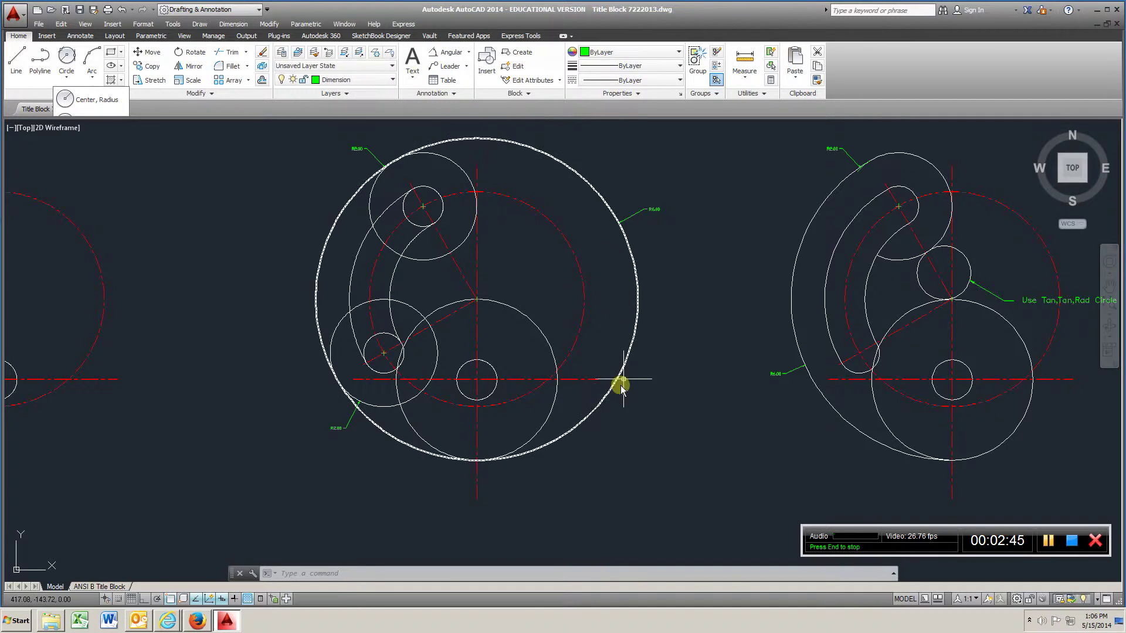
{"action": "middle_click_drag", "start_coordinate": [990, 367], "coordinate": [830, 374]}
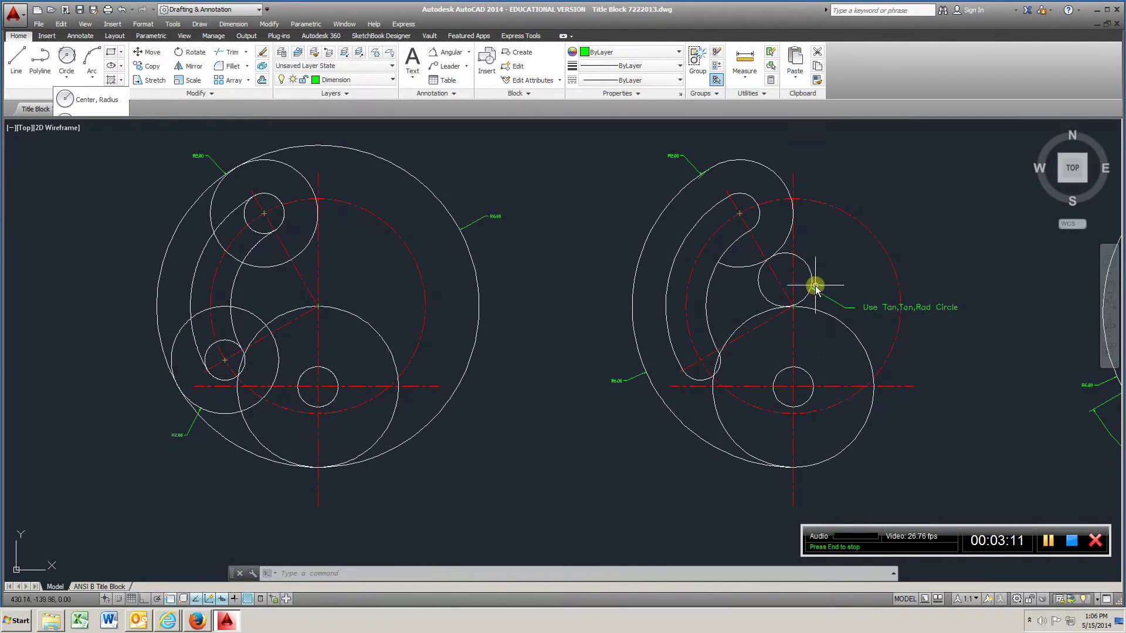
{"action": "left_click", "coordinate": [65, 56]}
{"action": "left_click", "coordinate": [830, 316]}
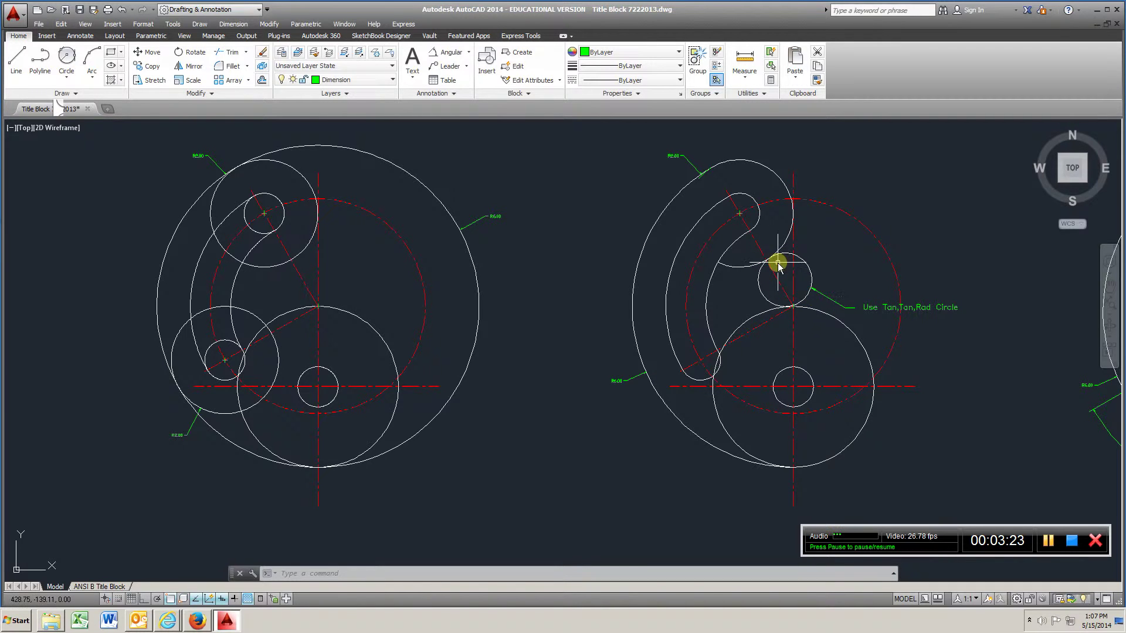
Pan back and forth along the row of example drawings, ending on the right-hand drawing.
{"action": "middle_click_drag", "start_coordinate": [802, 315], "coordinate": [538, 329]}
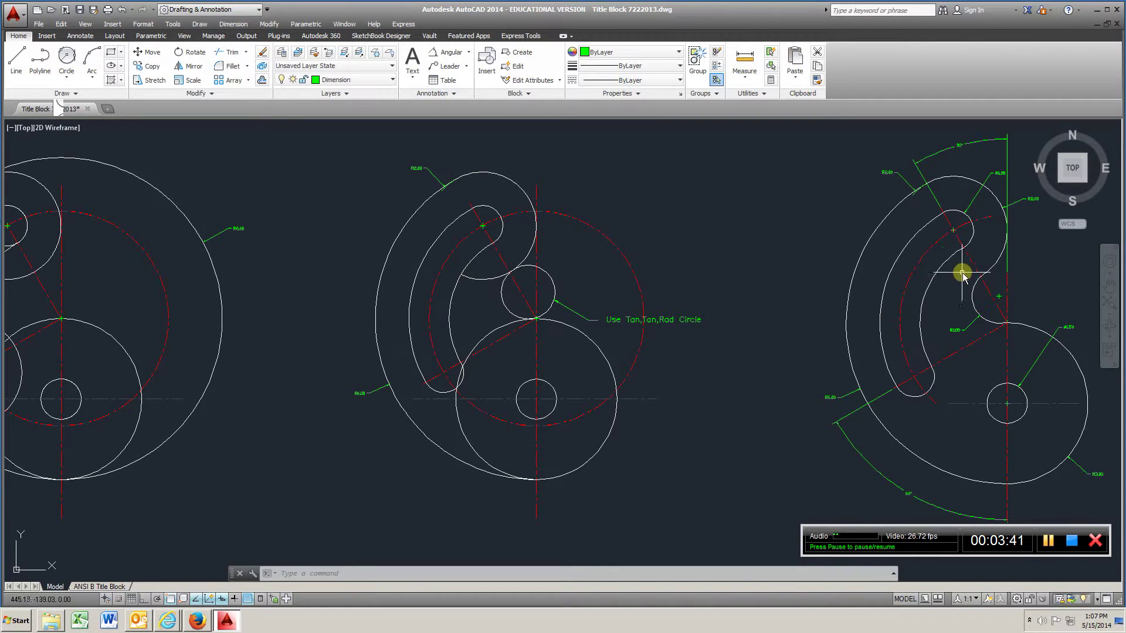
{"action": "scroll", "coordinate": [712, 320], "scroll_direction": "down", "scroll_amount": 2}
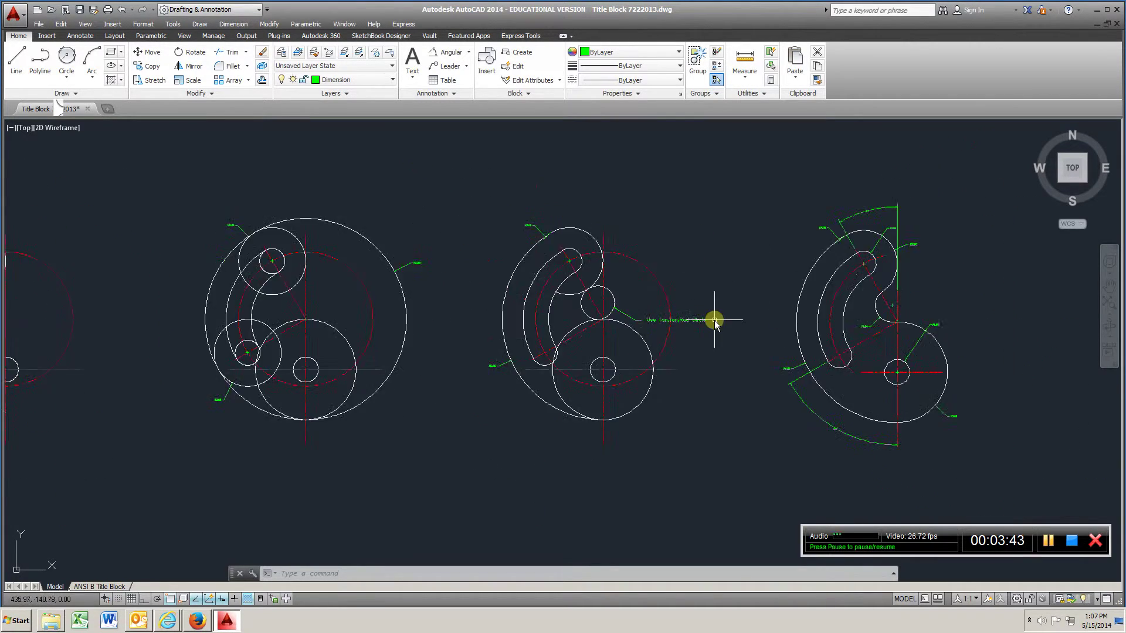
{"action": "scroll", "coordinate": [621, 319], "scroll_direction": "up", "scroll_amount": 2}
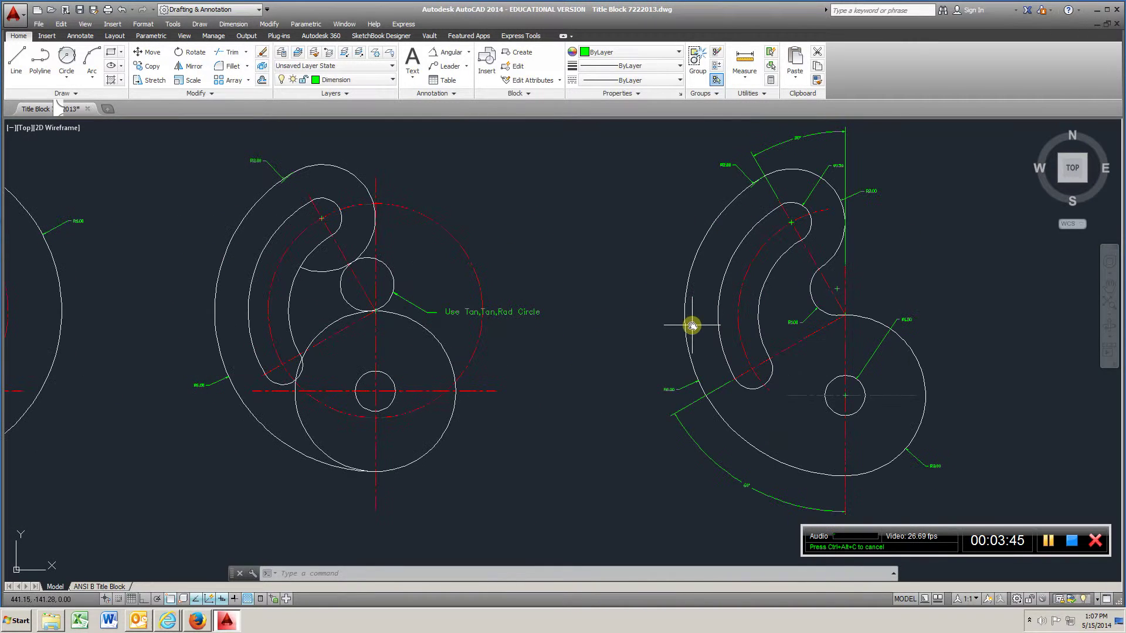
{"action": "scroll", "coordinate": [692, 325], "scroll_direction": "down", "scroll_amount": 3}
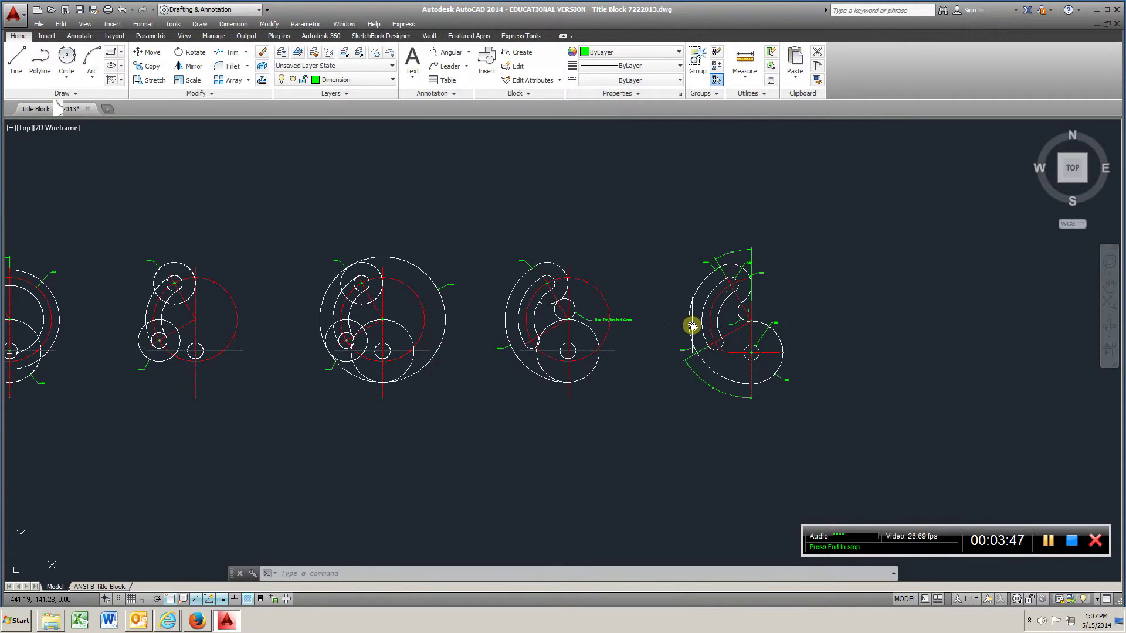
{"action": "mouse_move", "coordinate": [288, 431]}
{"action": "middle_mouse_down"}
{"action": "mouse_move", "coordinate": [329, 402]}
{"action": "mouse_move", "coordinate": [582, 408]}
{"action": "middle_mouse_up"}
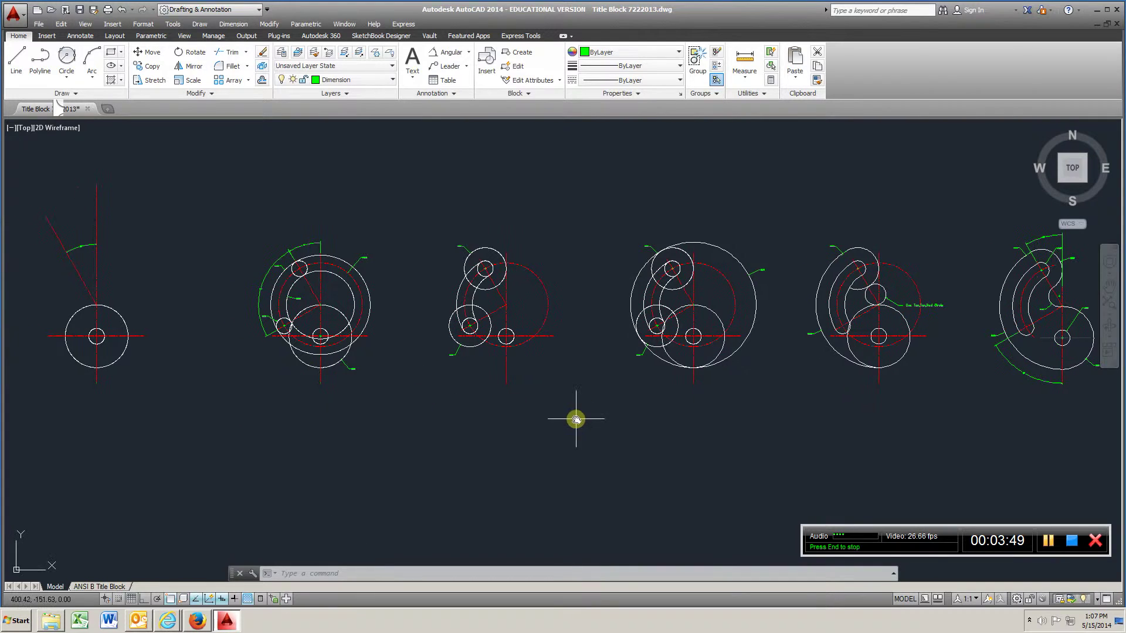
{"action": "middle_click_drag", "start_coordinate": [150, 334], "coordinate": [423, 344]}
{"action": "scroll", "coordinate": [433, 344], "scroll_direction": "up", "scroll_amount": 4}
{"action": "middle_click_drag", "start_coordinate": [434, 296], "coordinate": [354, 341]}
{"action": "middle_click_drag", "start_coordinate": [553, 326], "coordinate": [294, 324]}
{"action": "middle_click_drag", "start_coordinate": [814, 354], "coordinate": [462, 347]}
{"action": "middle_click_drag", "start_coordinate": [960, 394], "coordinate": [513, 390]}
{"action": "middle_click_drag", "start_coordinate": [938, 414], "coordinate": [490, 420]}
{"action": "scroll", "coordinate": [528, 420], "scroll_direction": "up", "scroll_amount": 2}
{"action": "scroll", "coordinate": [527, 420], "scroll_direction": "down", "scroll_amount": 5}
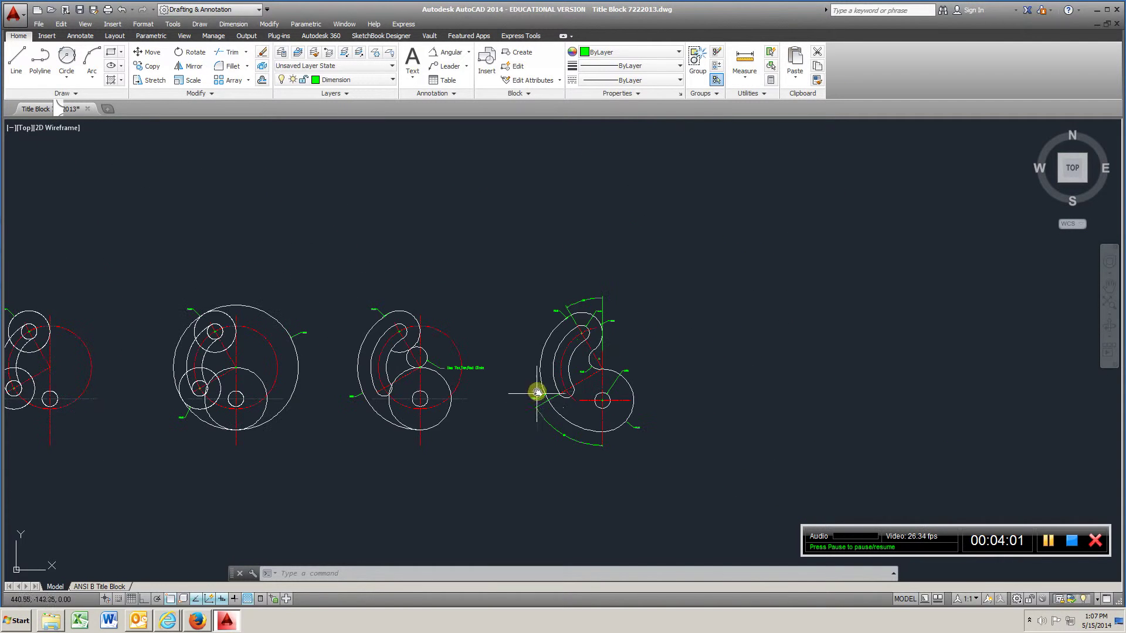
{"action": "scroll", "coordinate": [543, 360], "scroll_direction": "up", "scroll_amount": 2}
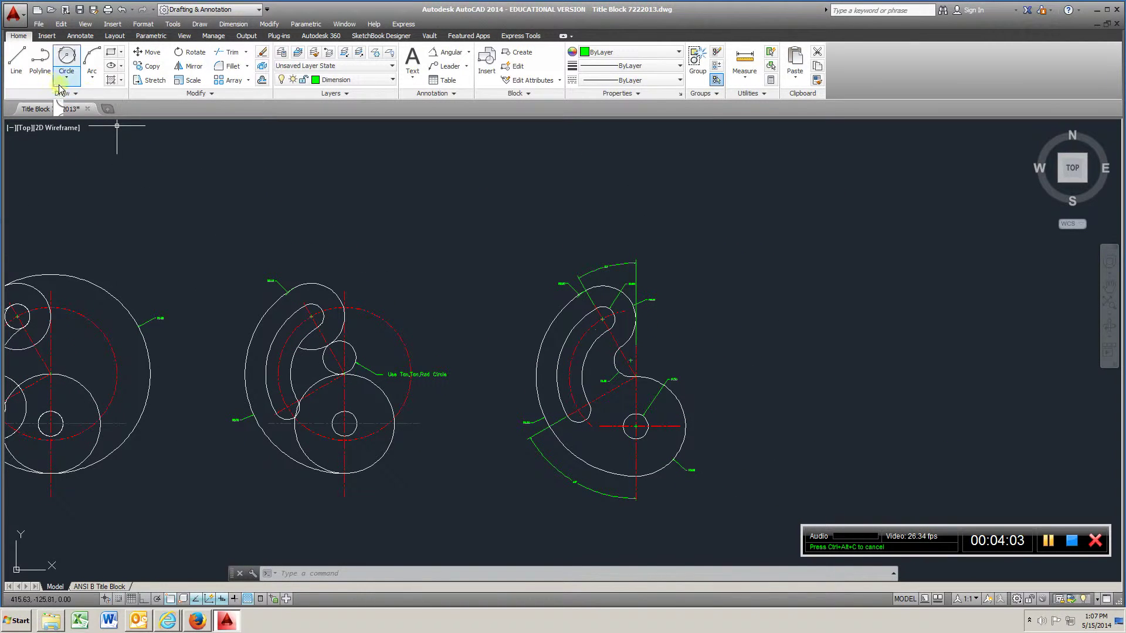
Make Object the current layer, start a line, and bring up the object snap options.
{"action": "left_click", "coordinate": [393, 81]}
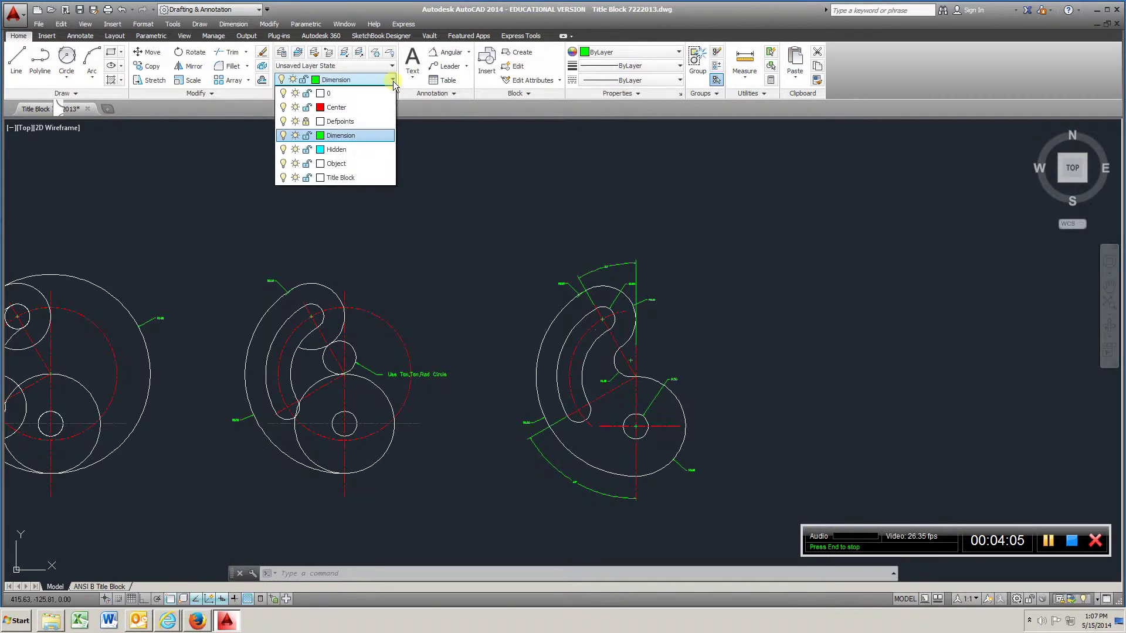
{"action": "left_click", "coordinate": [361, 163]}
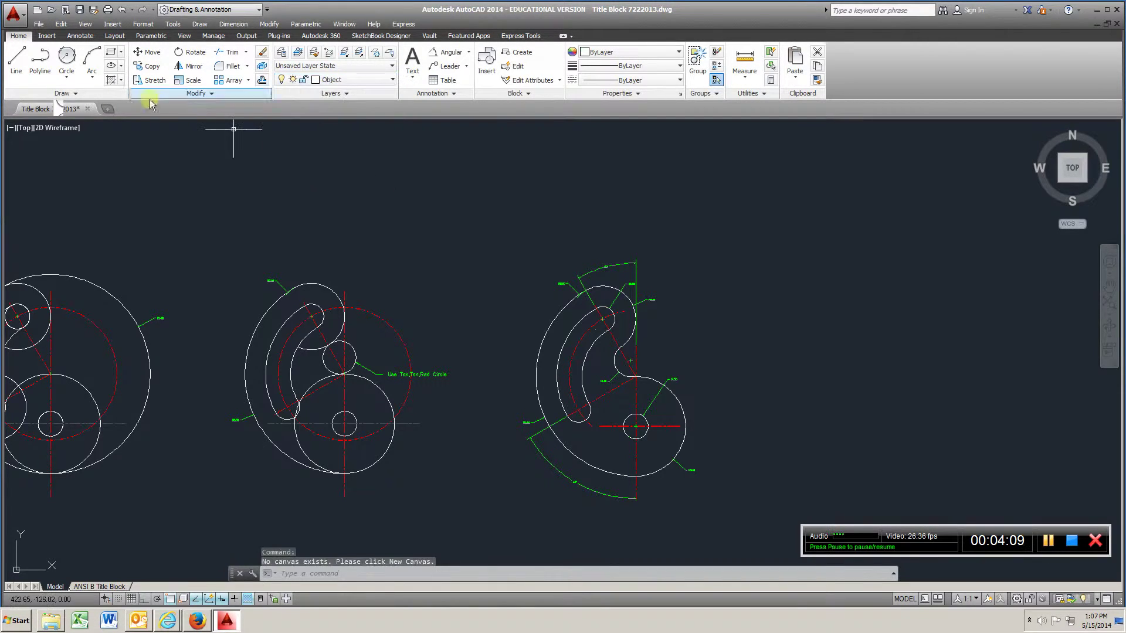
{"action": "left_click", "coordinate": [17, 58]}
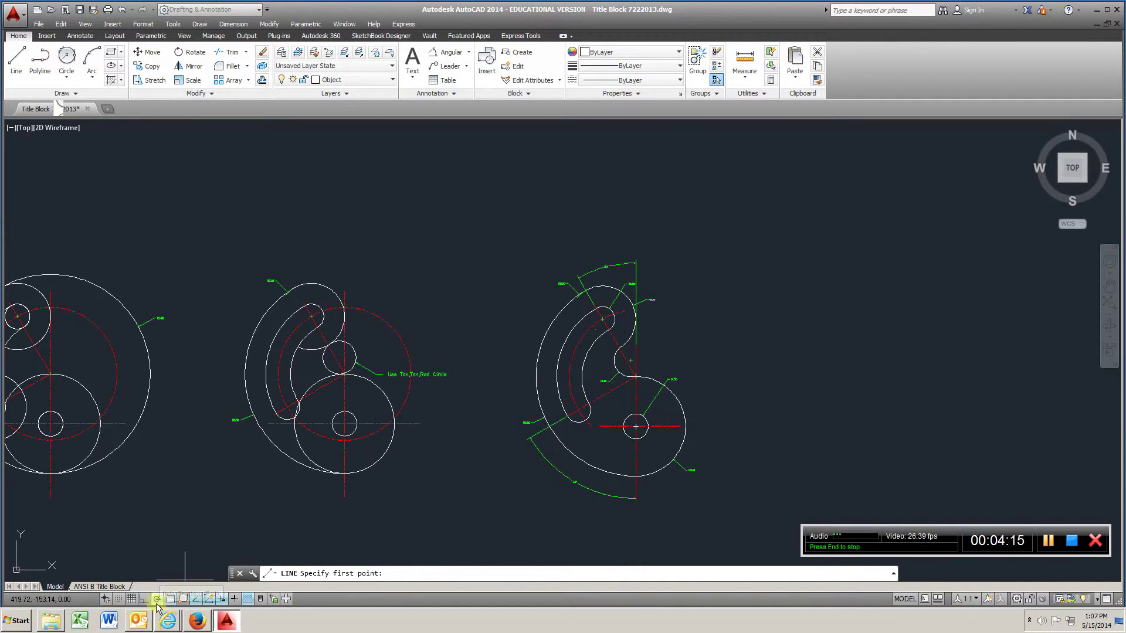
{"action": "right_click", "coordinate": [150, 599]}
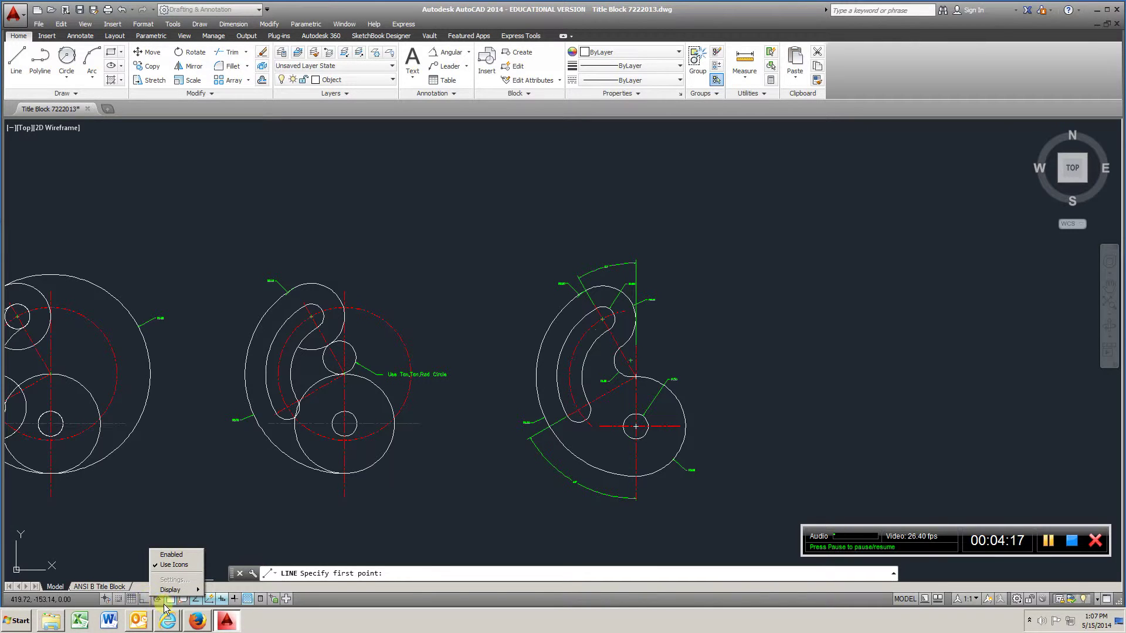
{"action": "right_click", "coordinate": [170, 599]}
Enable every object snap mode in Drafting Settings and confirm with OK.
{"action": "left_click", "coordinate": [193, 583]}
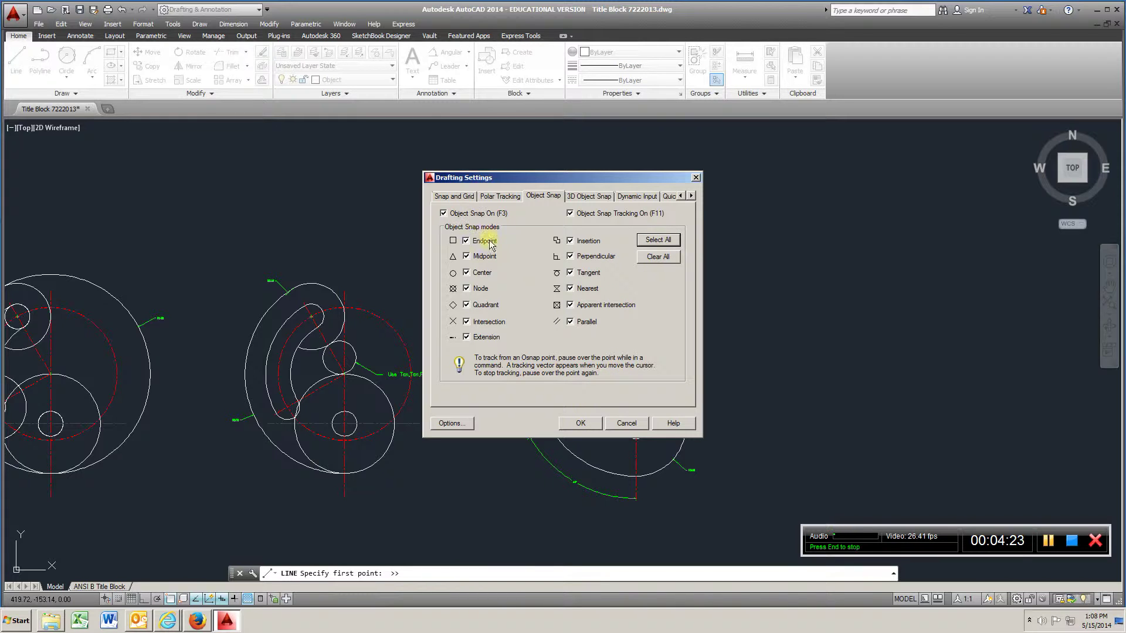
{"action": "left_click", "coordinate": [588, 421]}
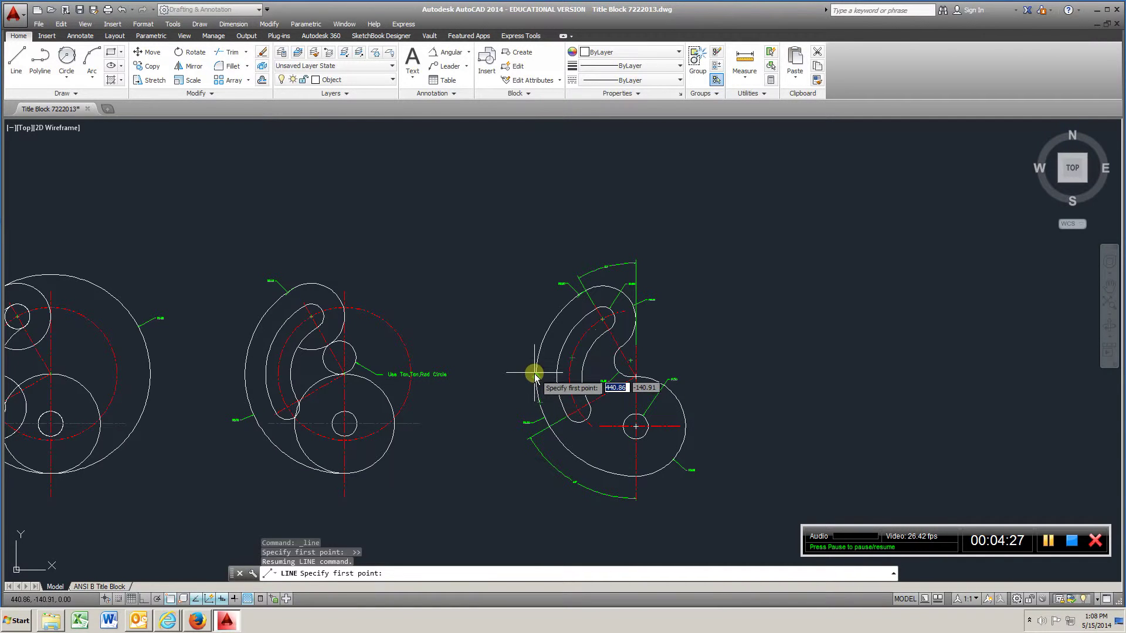
Draw vertical projection lines up from the front view's left edge and the circle's right quadrant, with Ortho on.
{"action": "left_click", "coordinate": [535, 377]}
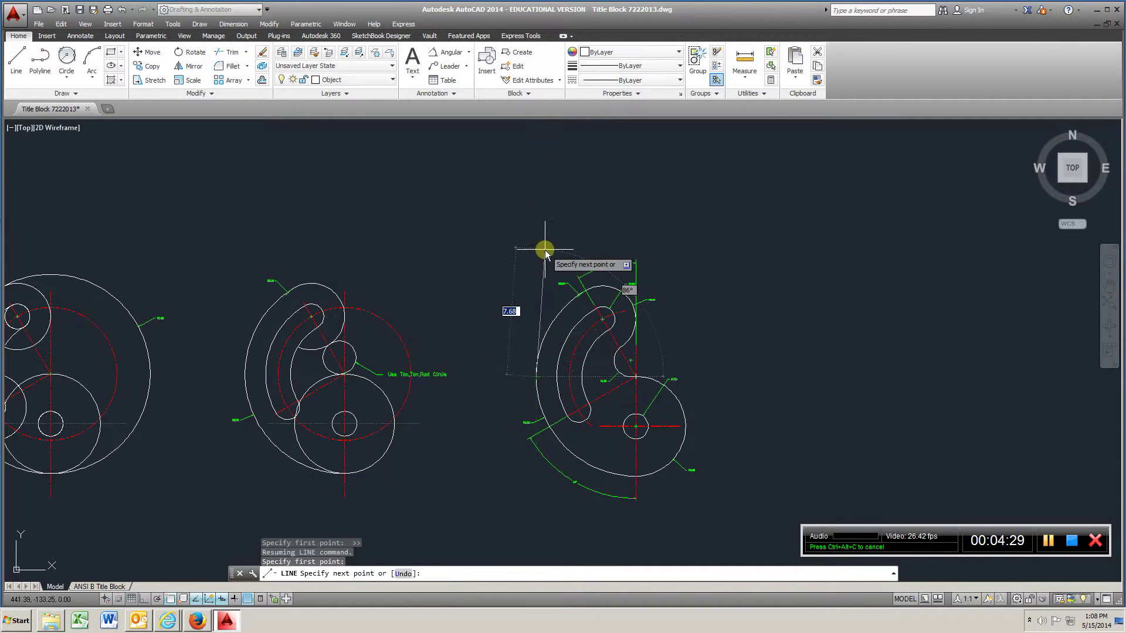
{"action": "left_click", "coordinate": [536, 189]}
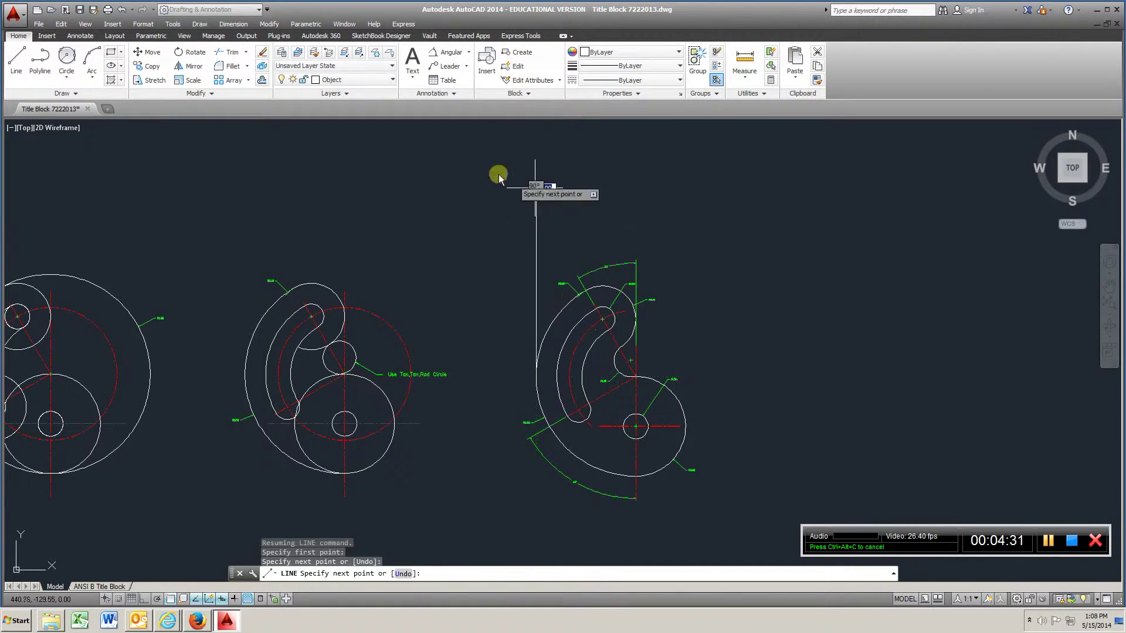
{"action": "left_click", "coordinate": [16, 59]}
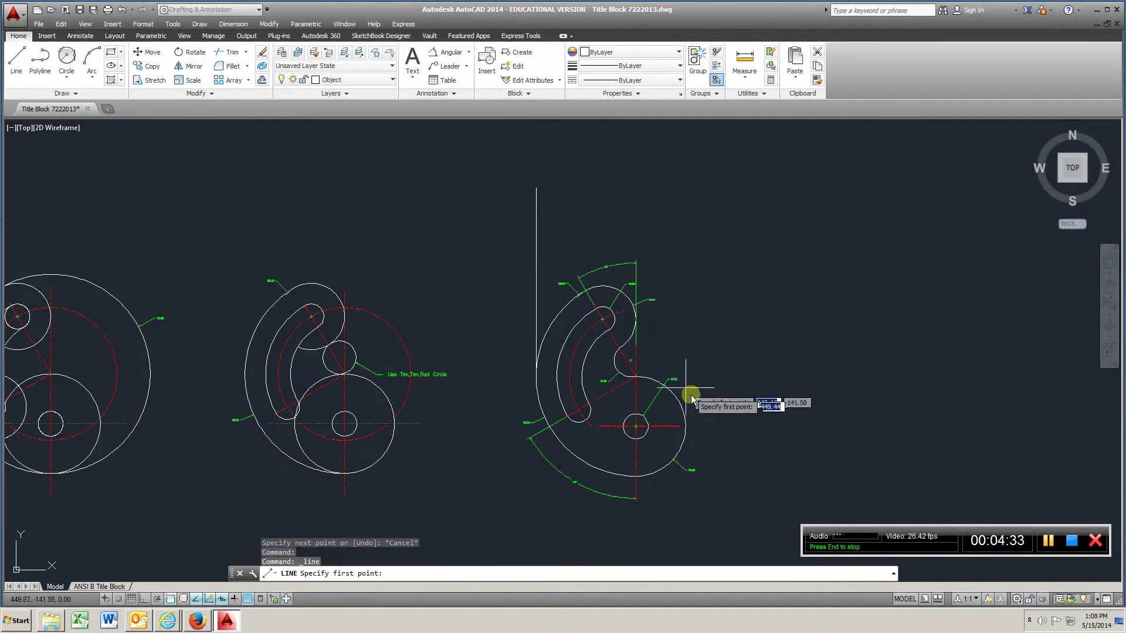
{"action": "left_click", "coordinate": [686, 426]}
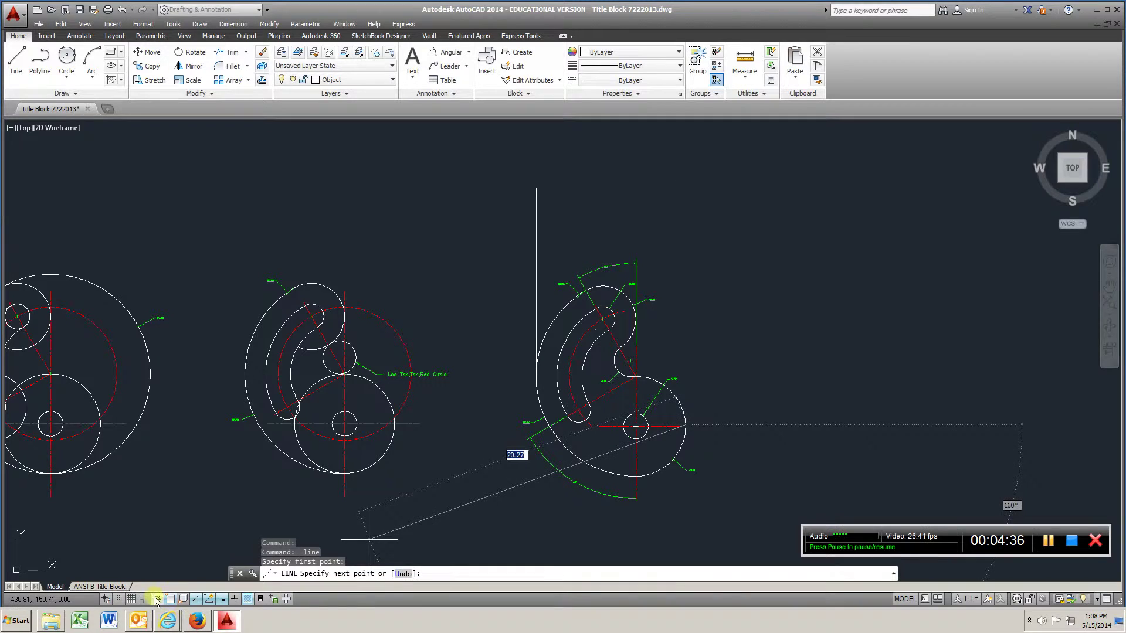
{"action": "left_click", "coordinate": [154, 598]}
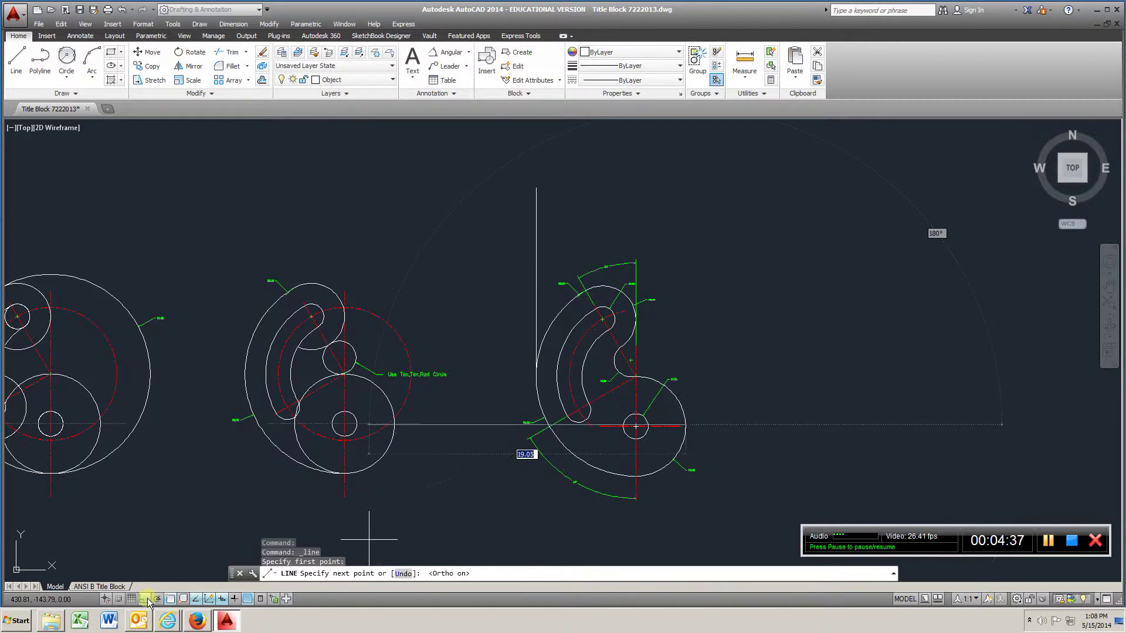
{"action": "left_click", "coordinate": [692, 186]}
{"action": "left_click", "coordinate": [17, 58]}
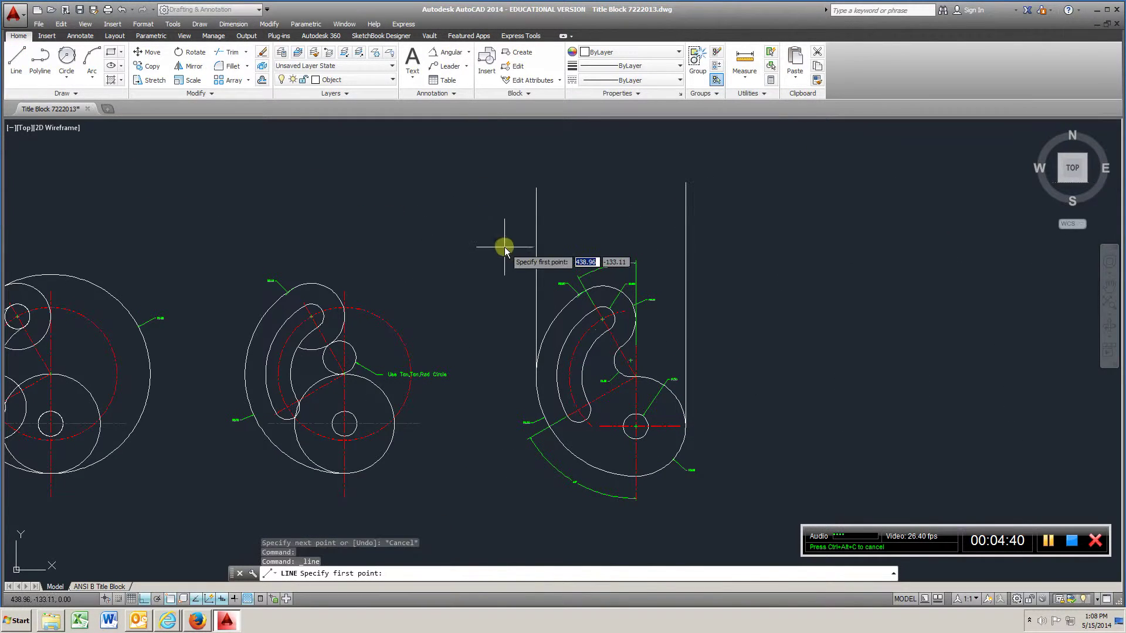
Draw a horizontal line across the verticals and offset a copy 0.25 below it.
{"action": "left_click", "coordinate": [460, 224]}
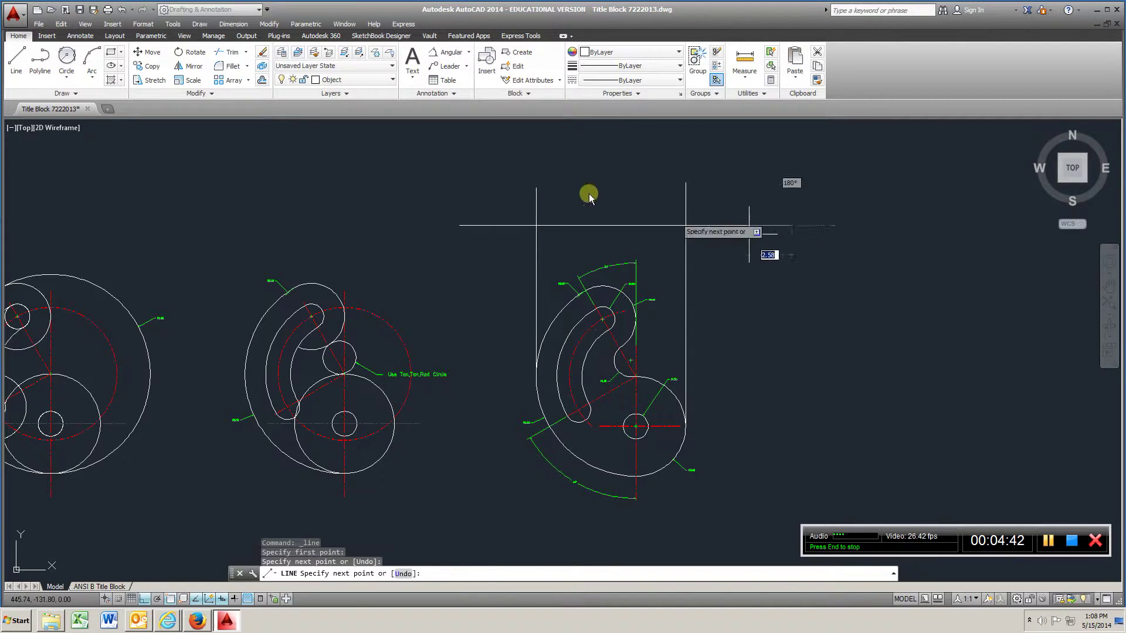
{"action": "left_click", "coordinate": [262, 65]}
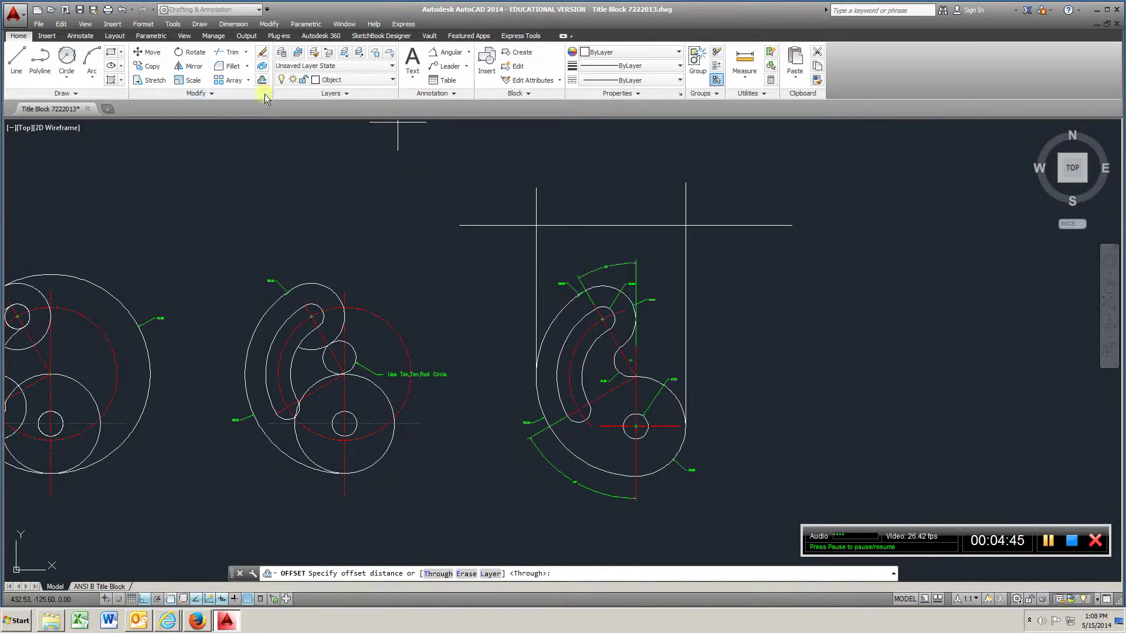
{"action": "type", "text": "."}
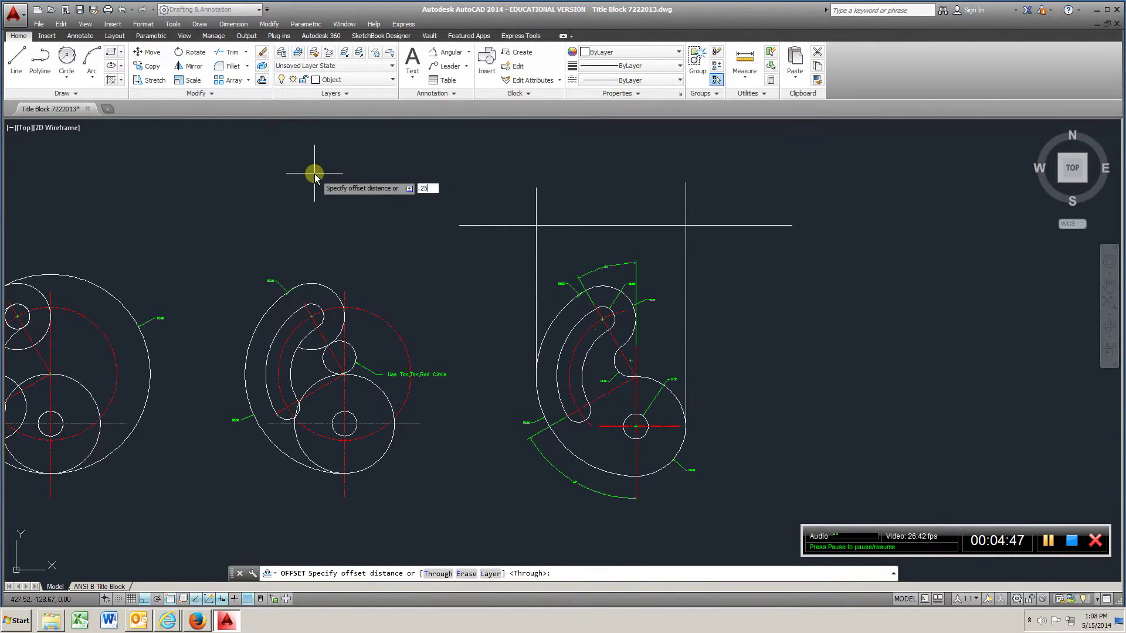
{"action": "type", "text": "25"}
{"action": "key", "text": "Return"}
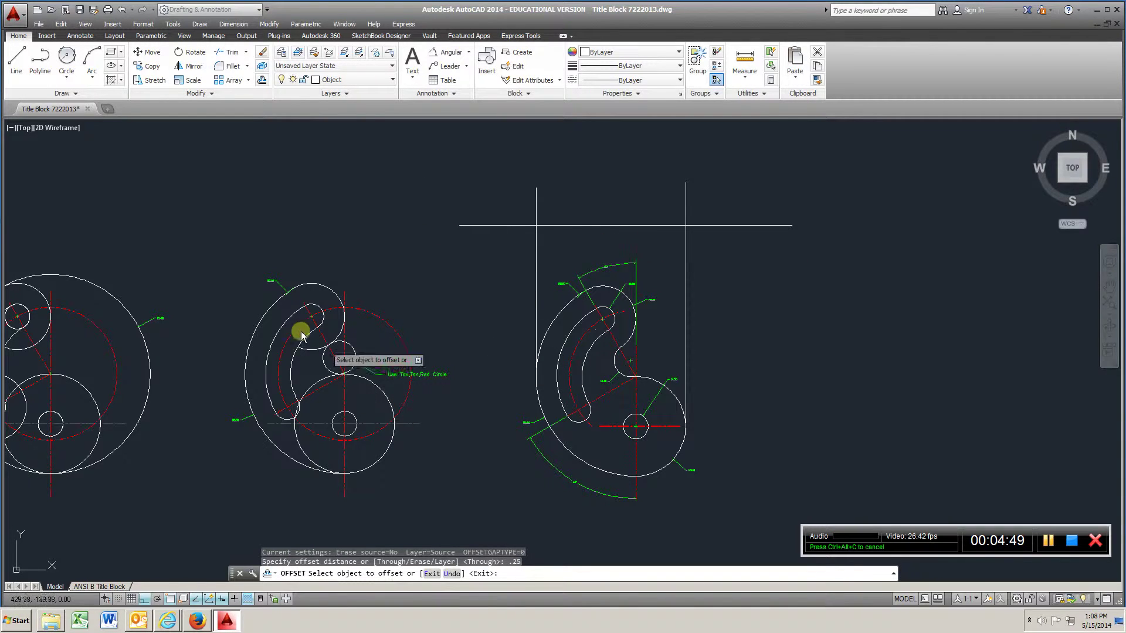
{"action": "scroll", "coordinate": [282, 319], "scroll_direction": "up", "scroll_amount": 4}
{"action": "scroll", "coordinate": [417, 294], "scroll_direction": "down", "scroll_amount": 2}
{"action": "mouse_move", "coordinate": [1122, 269]}
{"action": "middle_mouse_down"}
{"action": "mouse_move", "coordinate": [855, 294]}
{"action": "mouse_move", "coordinate": [746, 276]}
{"action": "middle_mouse_up"}
{"action": "left_click", "coordinate": [747, 264]}
{"action": "left_click", "coordinate": [747, 245]}
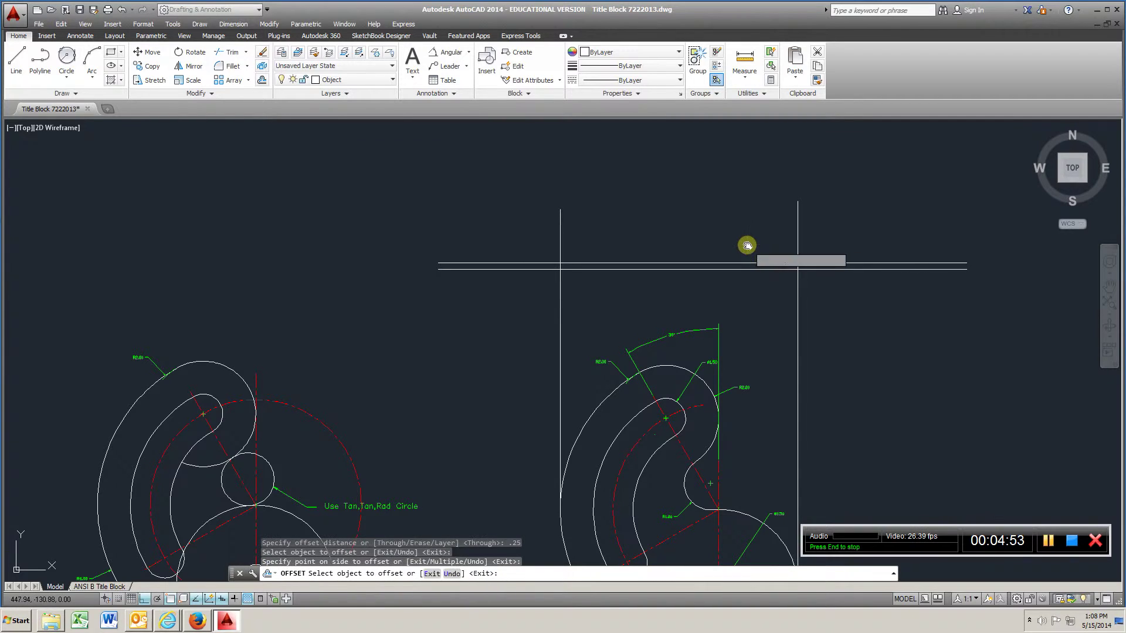
Trim the left and right overhangs of both horizontal lines back to the two vertical lines.
{"action": "left_click", "coordinate": [242, 53]}
{"action": "left_click", "coordinate": [819, 174]}
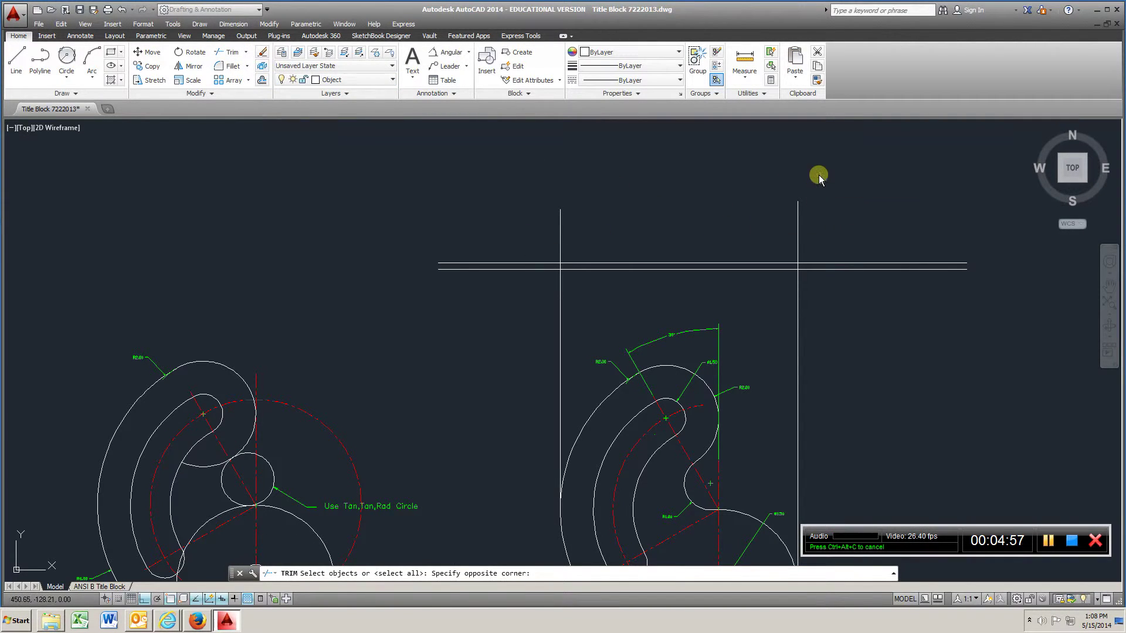
{"action": "left_click", "coordinate": [469, 234]}
{"action": "key", "text": "Return"}
{"action": "left_click", "coordinate": [515, 226]}
{"action": "left_click", "coordinate": [441, 302]}
{"action": "left_click", "coordinate": [930, 234]}
{"action": "left_click", "coordinate": [836, 316]}
{"action": "left_click", "coordinate": [856, 261]}
{"action": "right_click", "coordinate": [857, 263]}
{"action": "left_click", "coordinate": [880, 269]}
{"action": "middle_click_drag", "start_coordinate": [738, 409], "coordinate": [740, 327]}
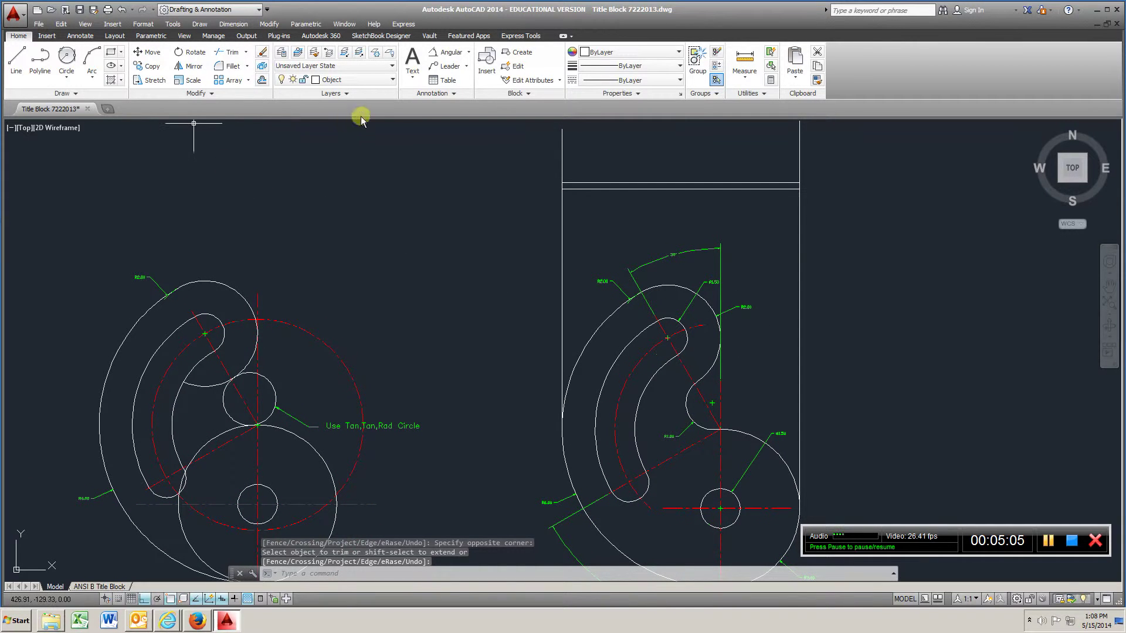
Make Hidden the current layer and draw hidden lines up from both sides of the small circle.
{"action": "left_click", "coordinate": [393, 79]}
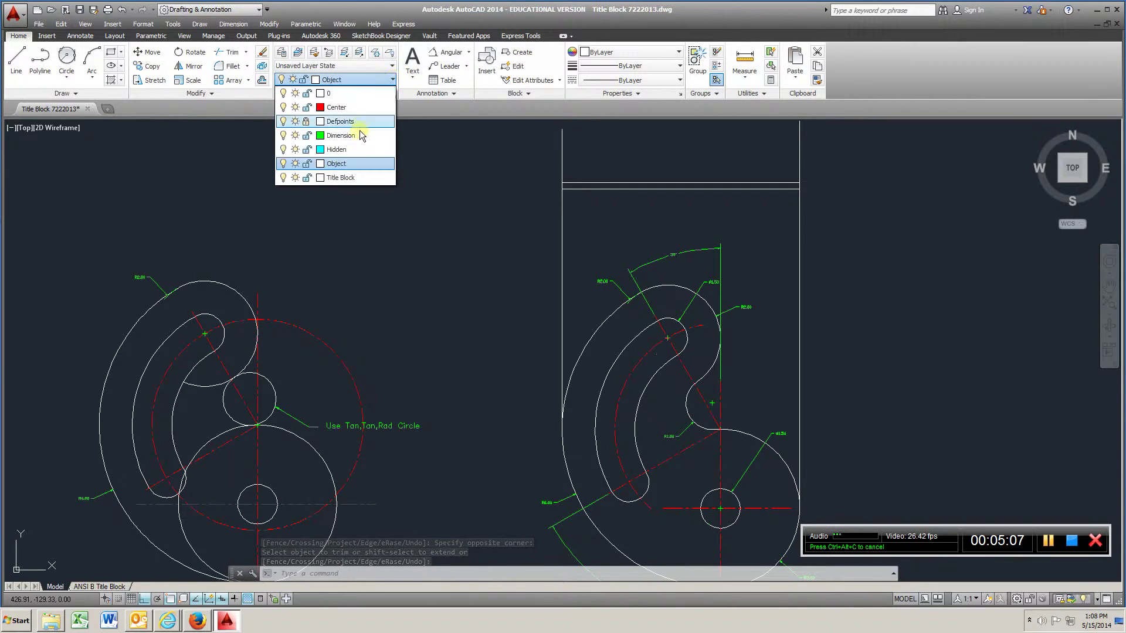
{"action": "left_click", "coordinate": [361, 150]}
{"action": "left_click", "coordinate": [16, 59]}
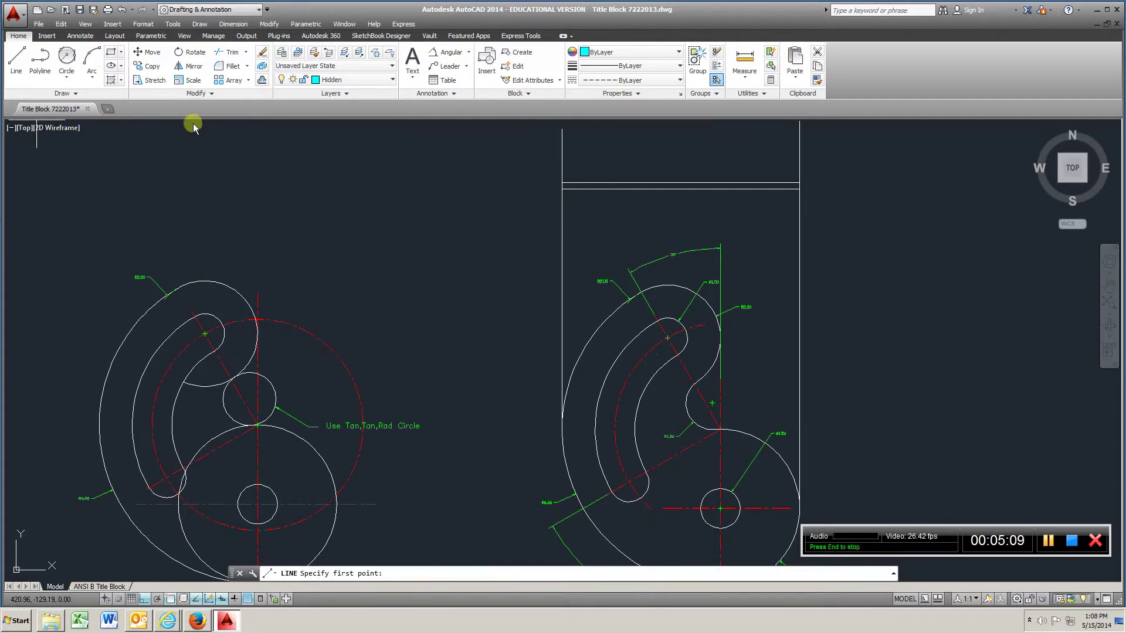
{"action": "left_click", "coordinate": [740, 508]}
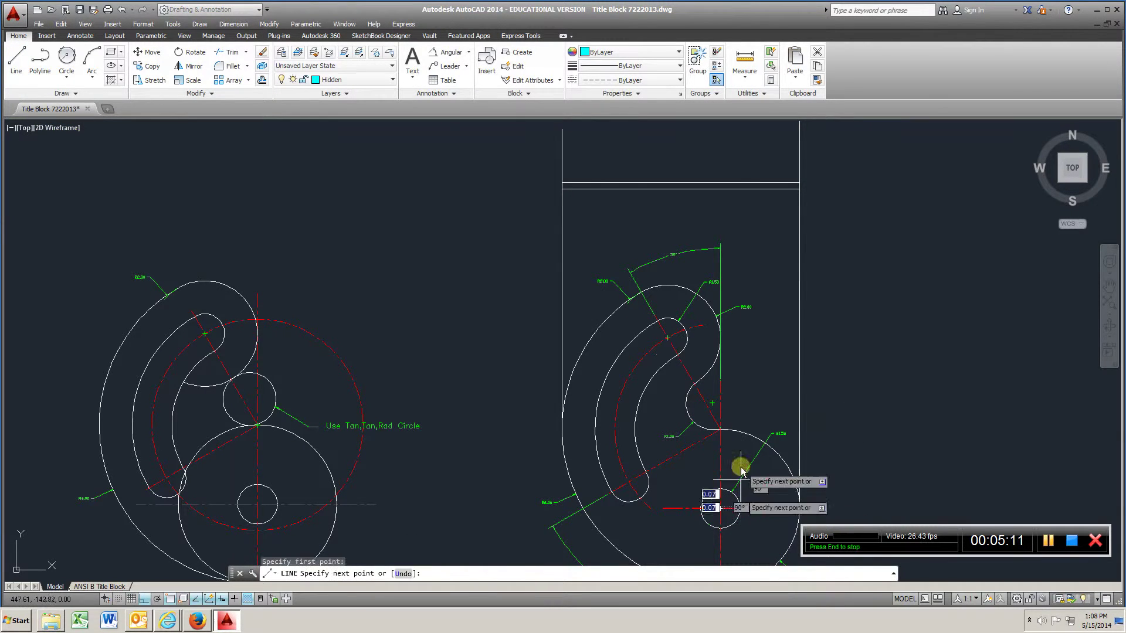
{"action": "left_click", "coordinate": [706, 152]}
{"action": "left_click", "coordinate": [26, 60]}
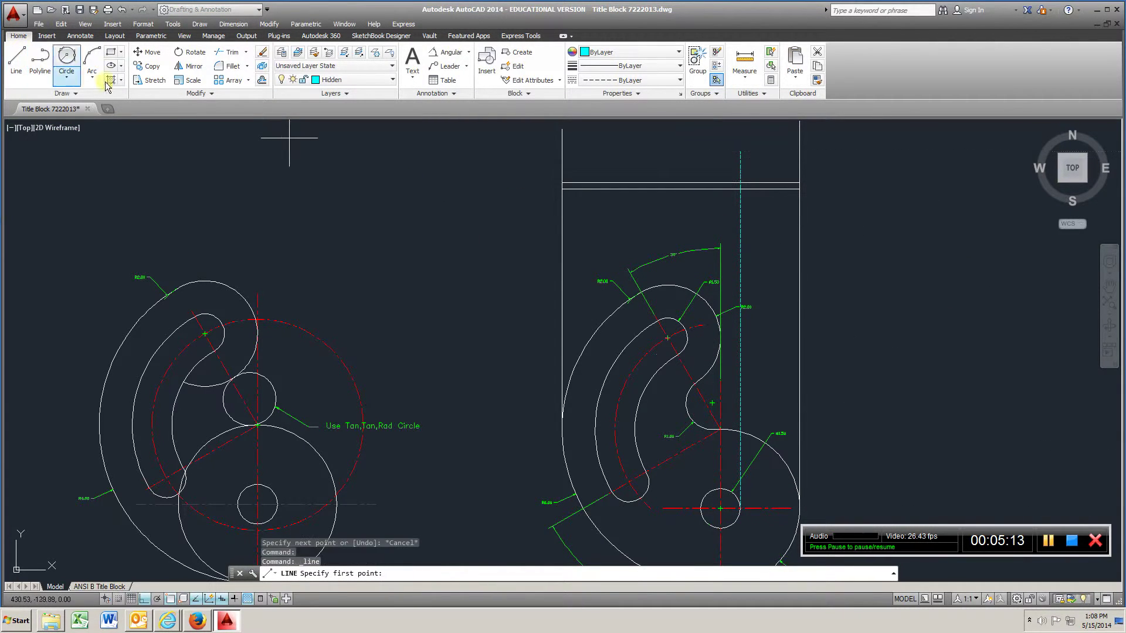
{"action": "left_click", "coordinate": [699, 514]}
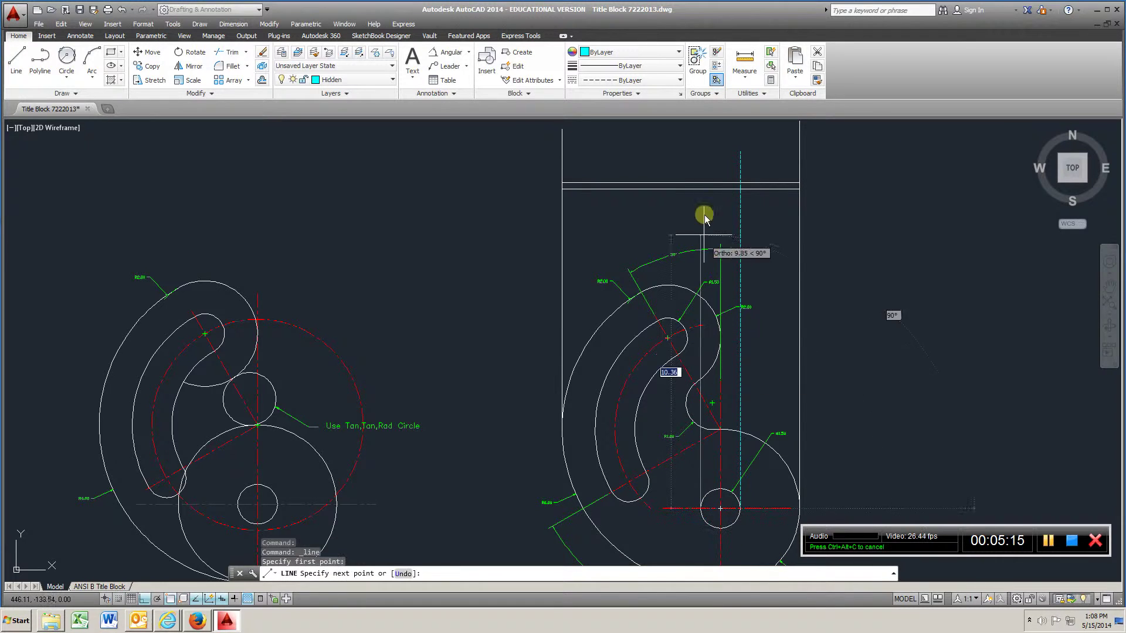
{"action": "left_click", "coordinate": [701, 143]}
{"action": "left_click", "coordinate": [18, 81]}
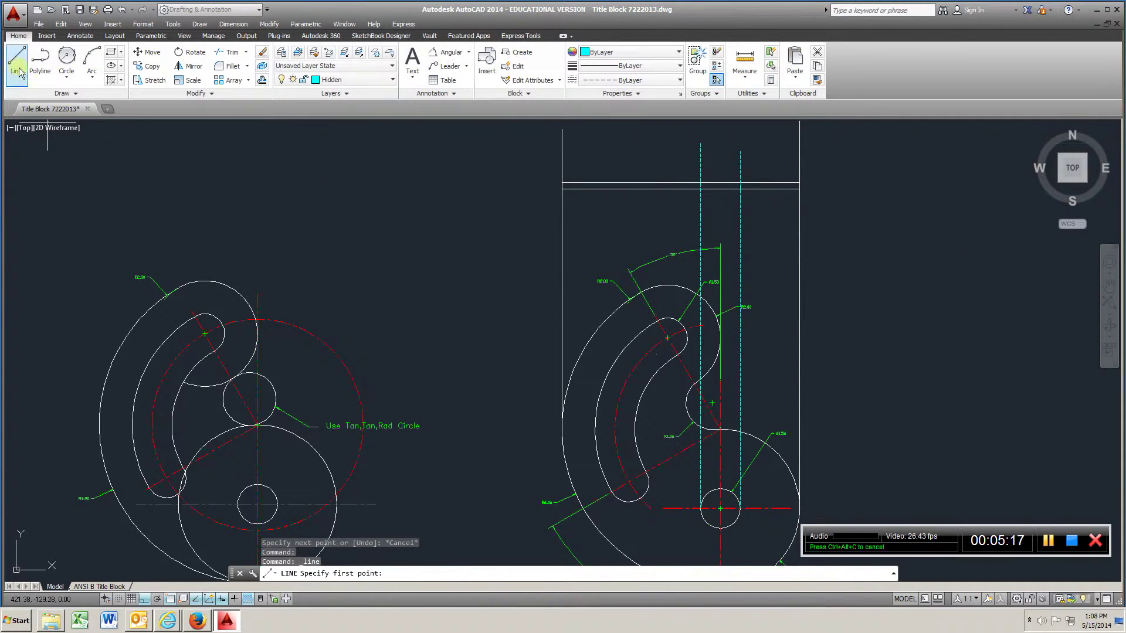
Draw hidden projection lines up from the slot's curved edges and outer arc into the edge view.
{"action": "left_click", "coordinate": [688, 339]}
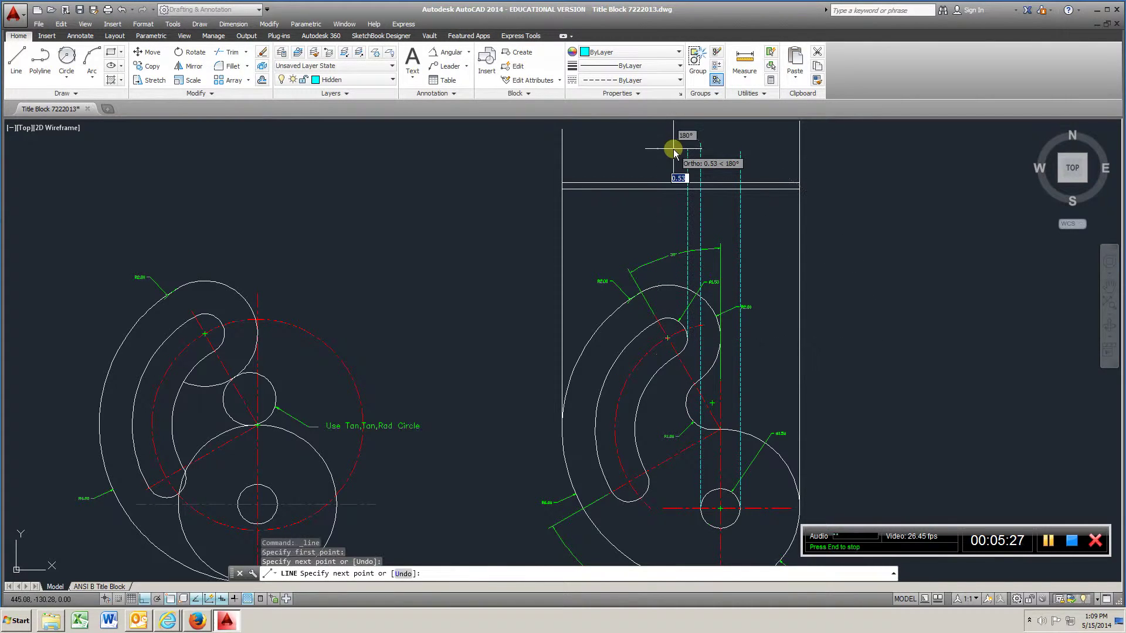
{"action": "left_click", "coordinate": [18, 64]}
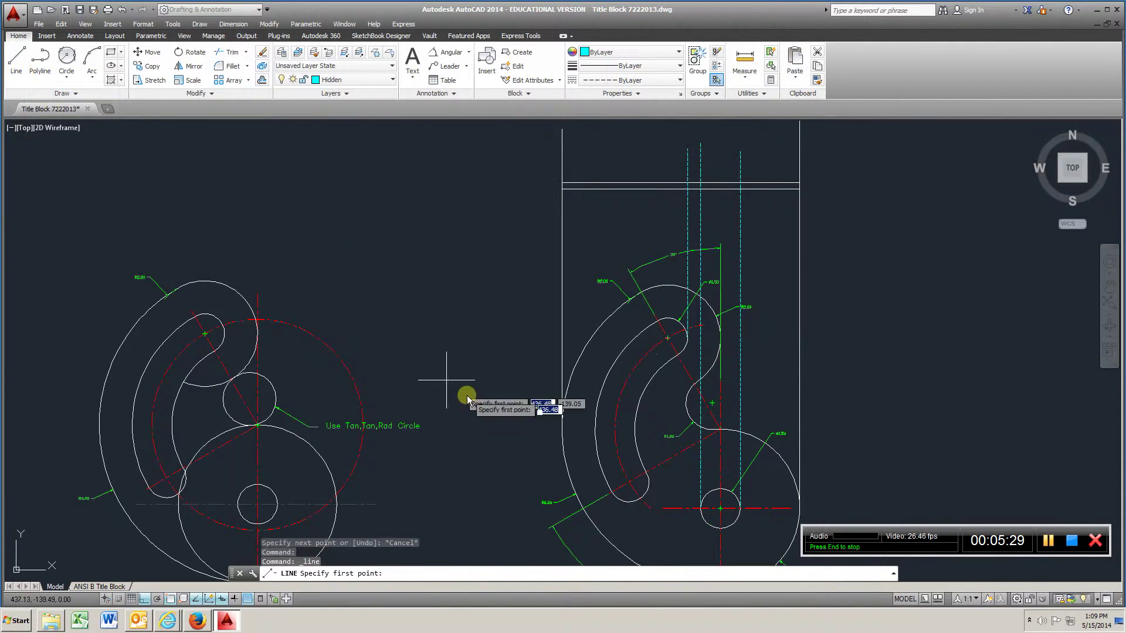
{"action": "left_click", "coordinate": [596, 425]}
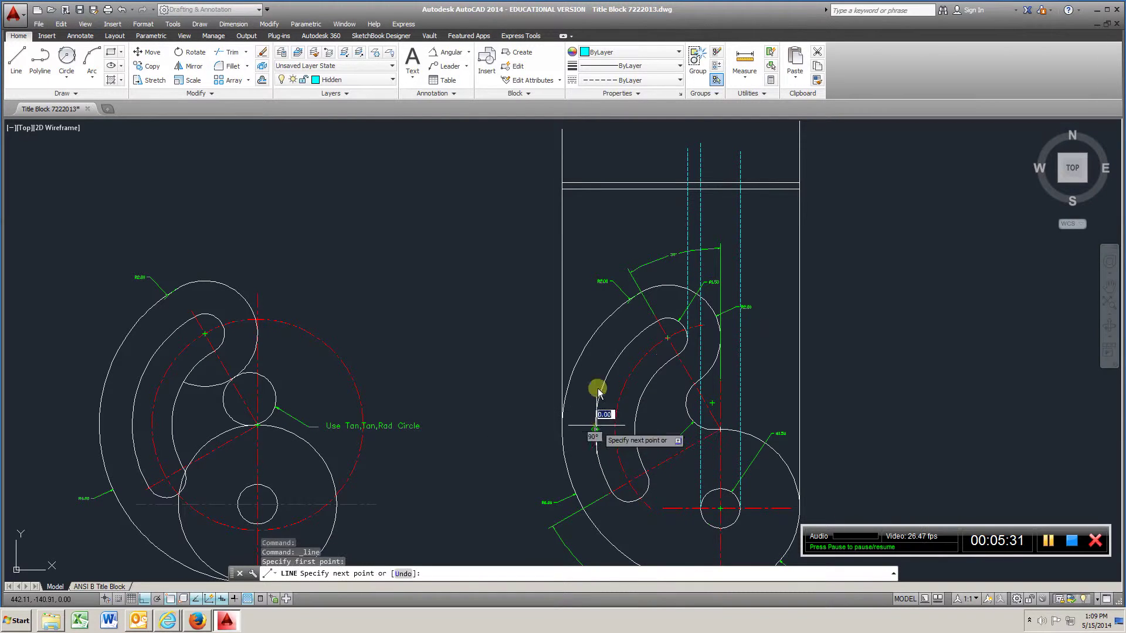
{"action": "left_click", "coordinate": [596, 153]}
{"action": "left_click", "coordinate": [22, 65]}
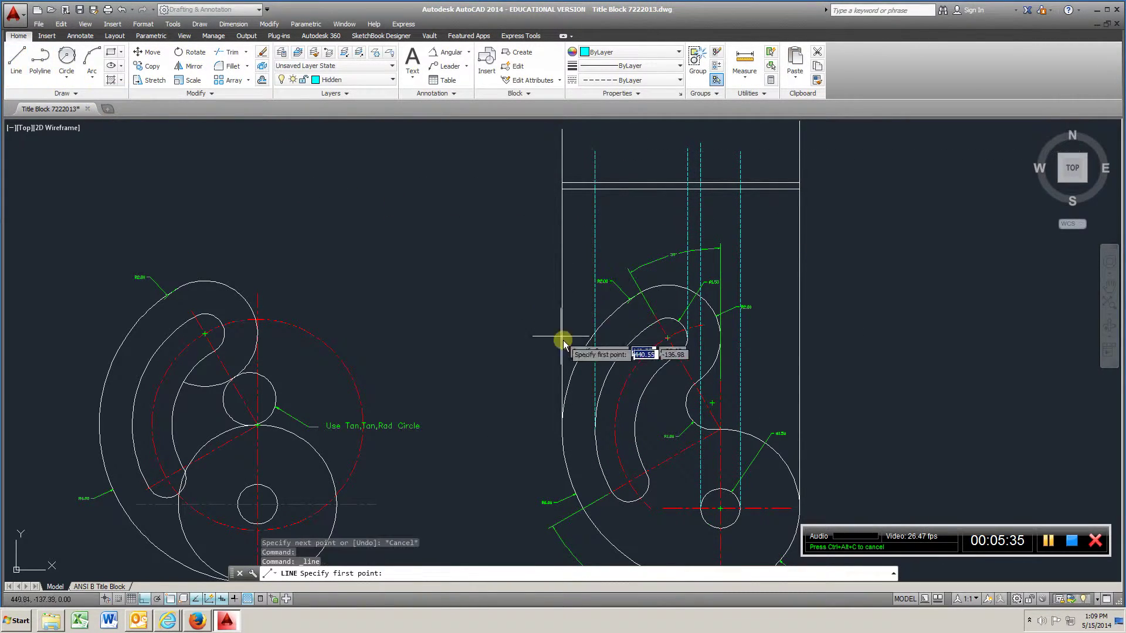
{"action": "left_click", "coordinate": [652, 489]}
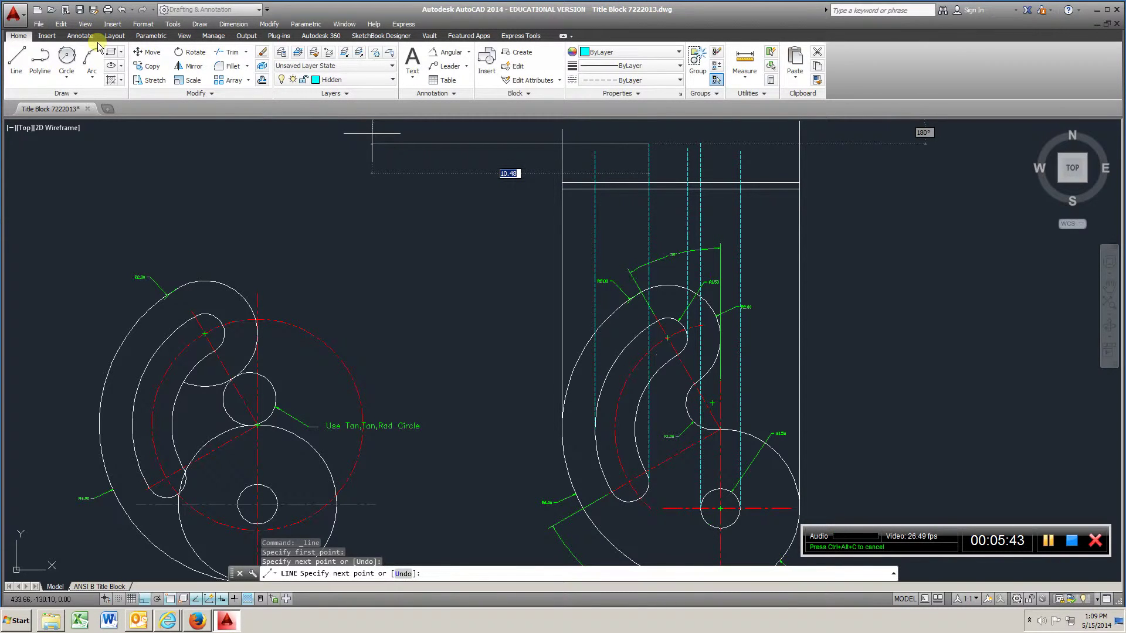
{"action": "left_click", "coordinate": [17, 59]}
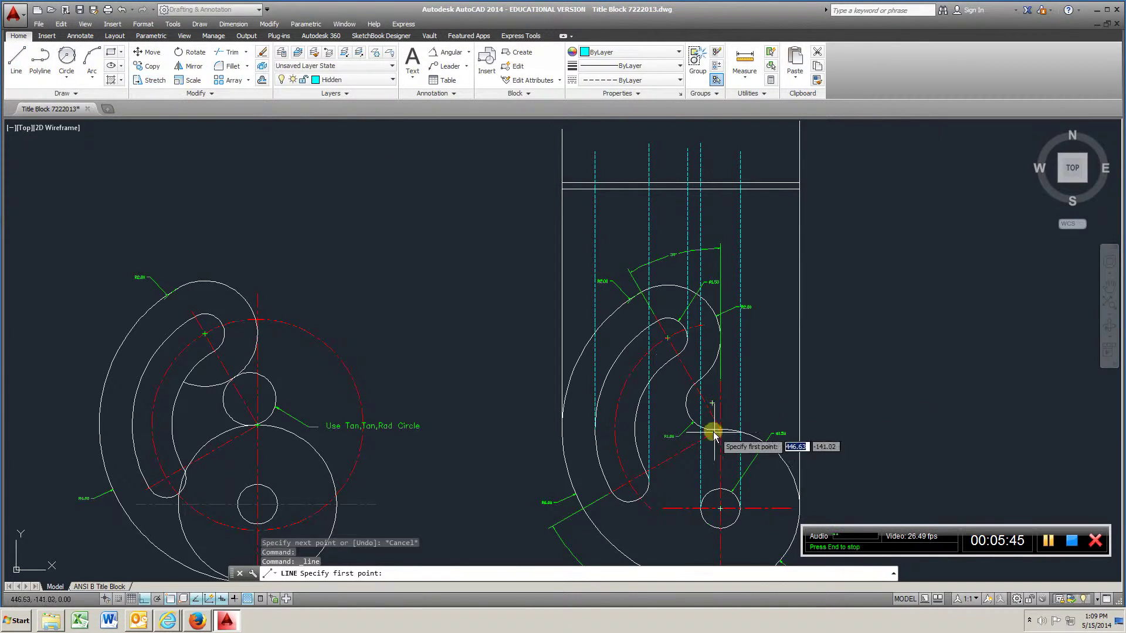
{"action": "left_click", "coordinate": [684, 402]}
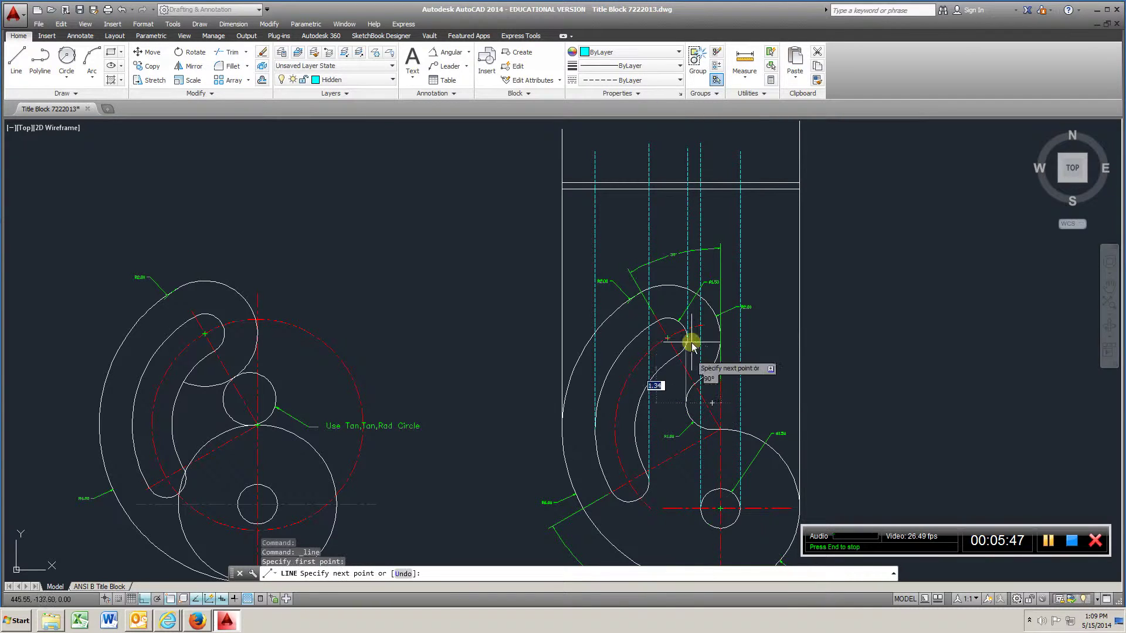
{"action": "left_click", "coordinate": [687, 148]}
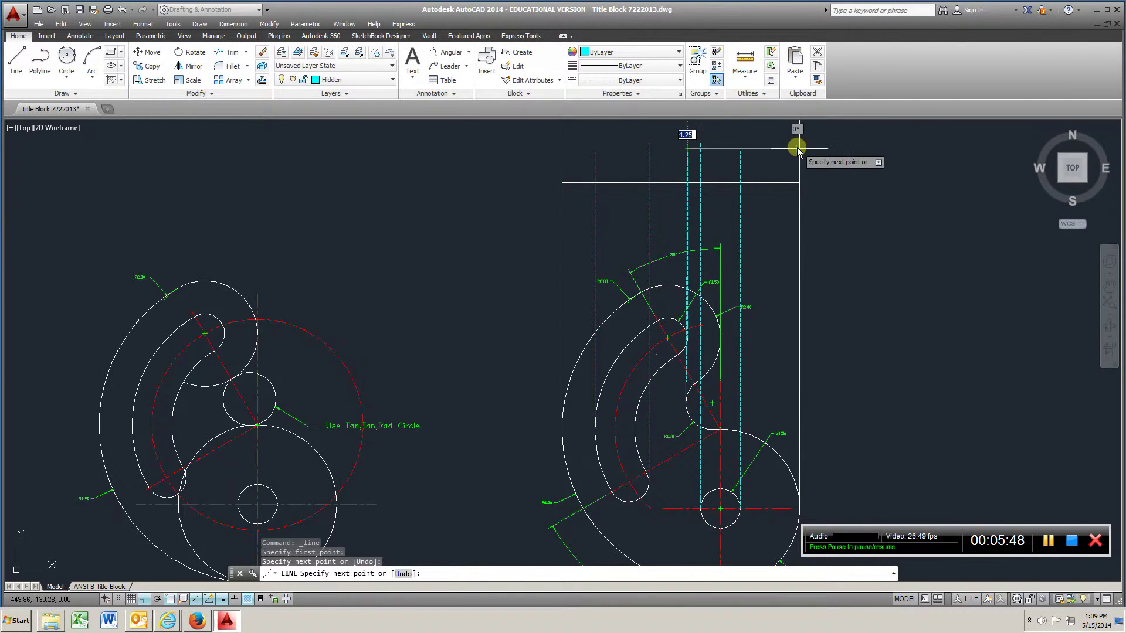
Undo the last line and redraw it from the slot's quadrant point up into the edge view.
{"action": "left_click", "coordinate": [121, 10]}
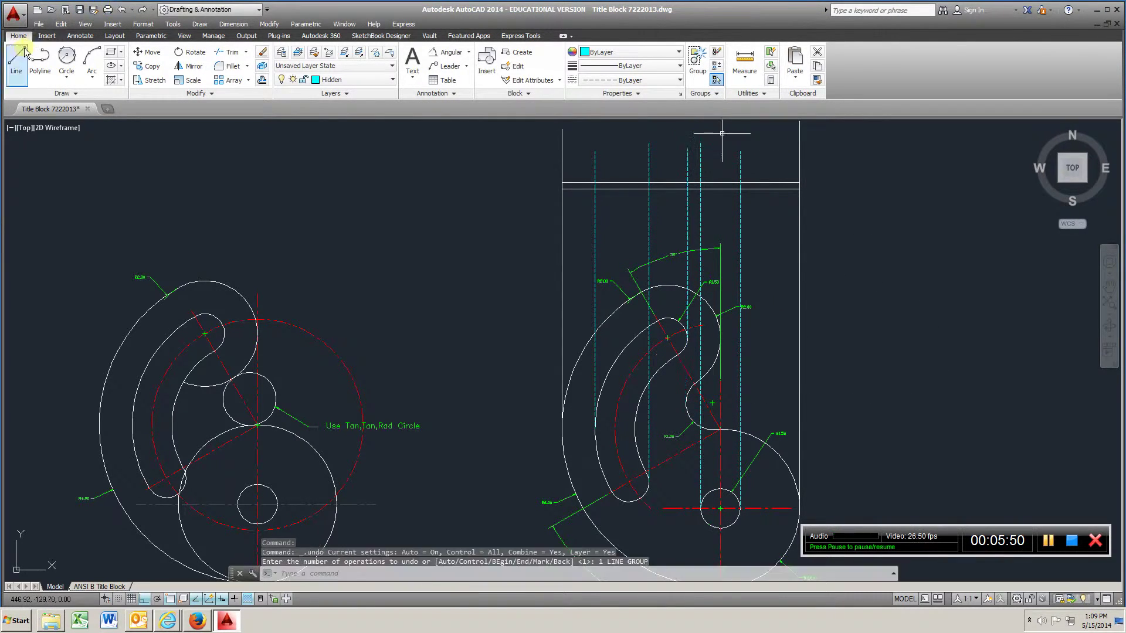
{"action": "left_click", "coordinate": [16, 58]}
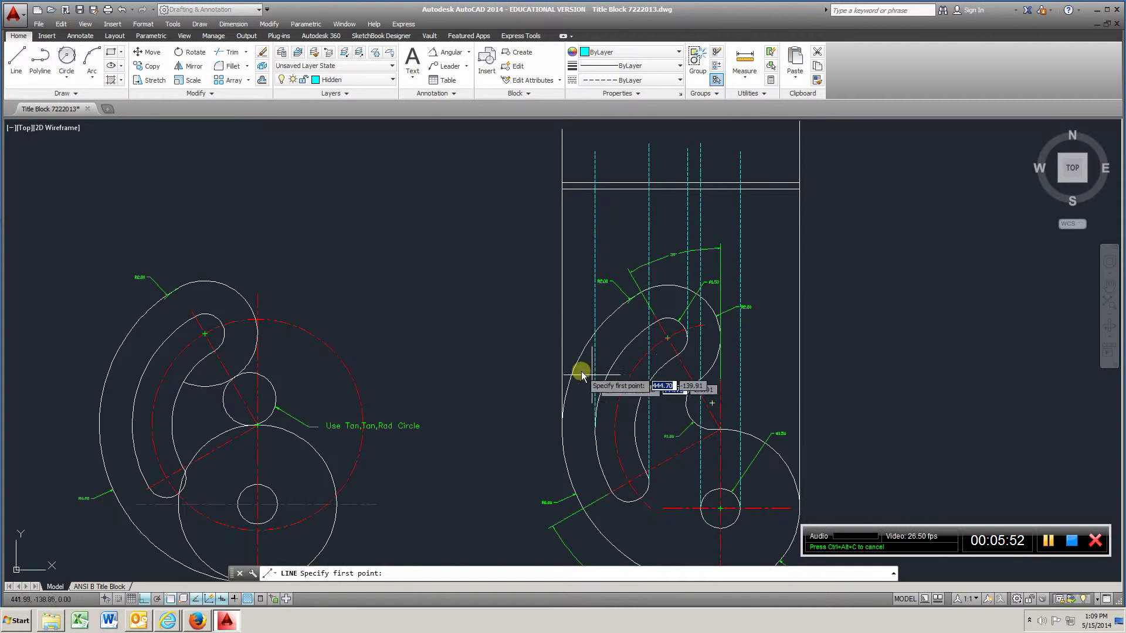
{"action": "left_click", "coordinate": [686, 404]}
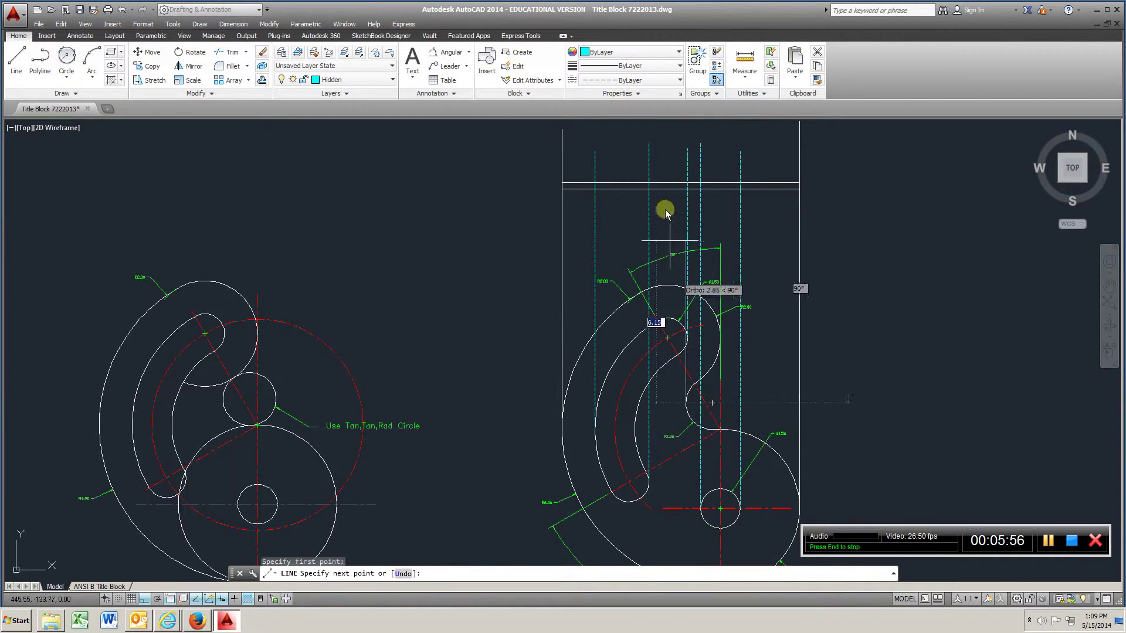
{"action": "left_click", "coordinate": [674, 127]}
{"action": "right_click", "coordinate": [674, 126]}
{"action": "left_click", "coordinate": [695, 135]}
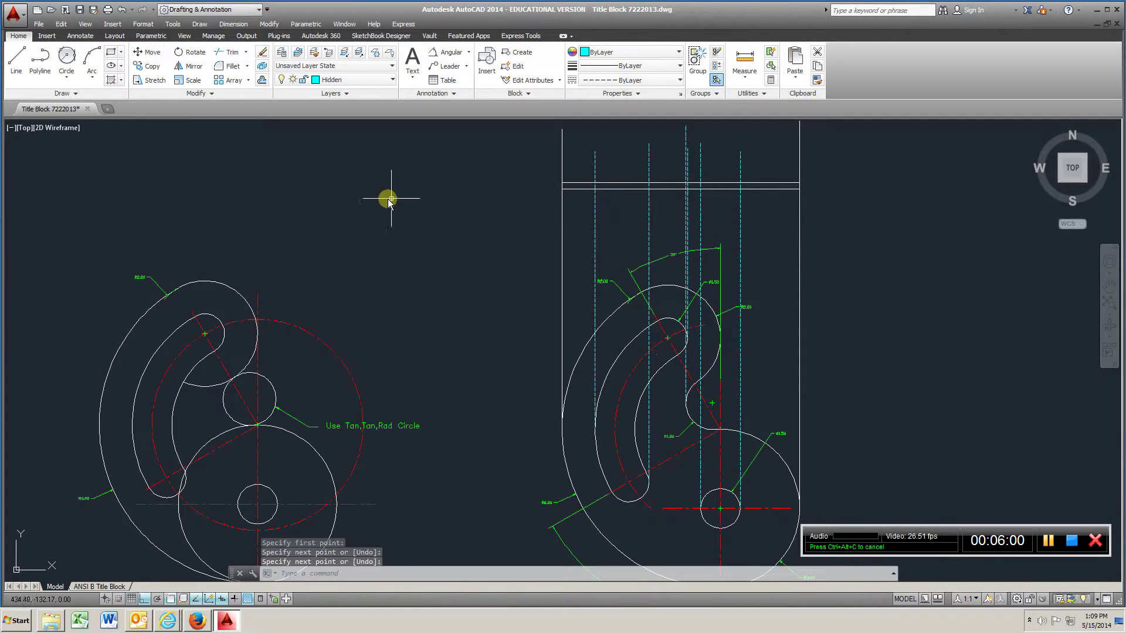
Trim the projection lines above and below the edge view's two horizontal lines, leaving short hidden ticks.
{"action": "left_click", "coordinate": [230, 52]}
{"action": "left_click", "coordinate": [761, 176]}
{"action": "left_click", "coordinate": [762, 202]}
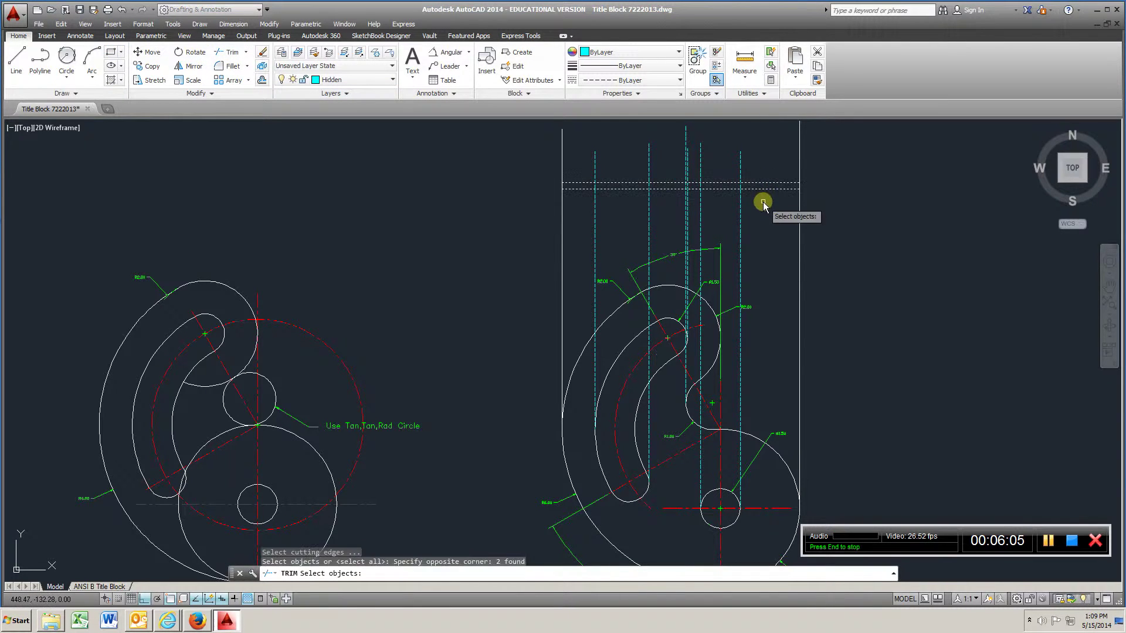
{"action": "key", "text": "Return"}
{"action": "left_click", "coordinate": [829, 207]}
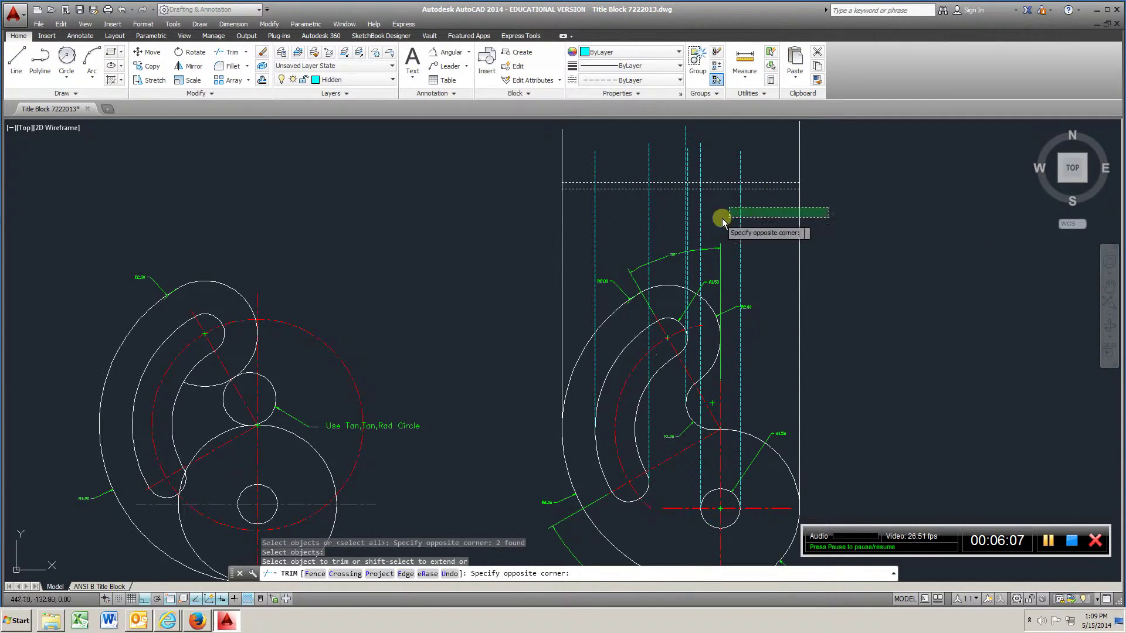
{"action": "left_click", "coordinate": [565, 220]}
{"action": "left_click", "coordinate": [838, 140]}
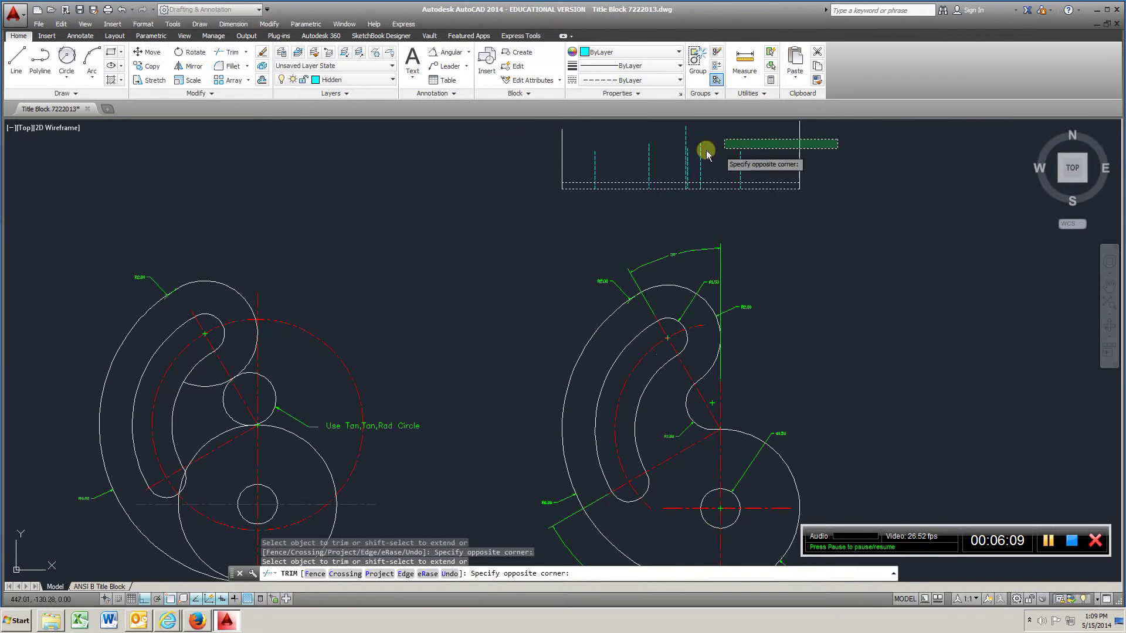
{"action": "left_click", "coordinate": [544, 168]}
{"action": "right_click", "coordinate": [541, 168]}
{"action": "left_click", "coordinate": [562, 175]}
{"action": "key", "text": "Escape"}
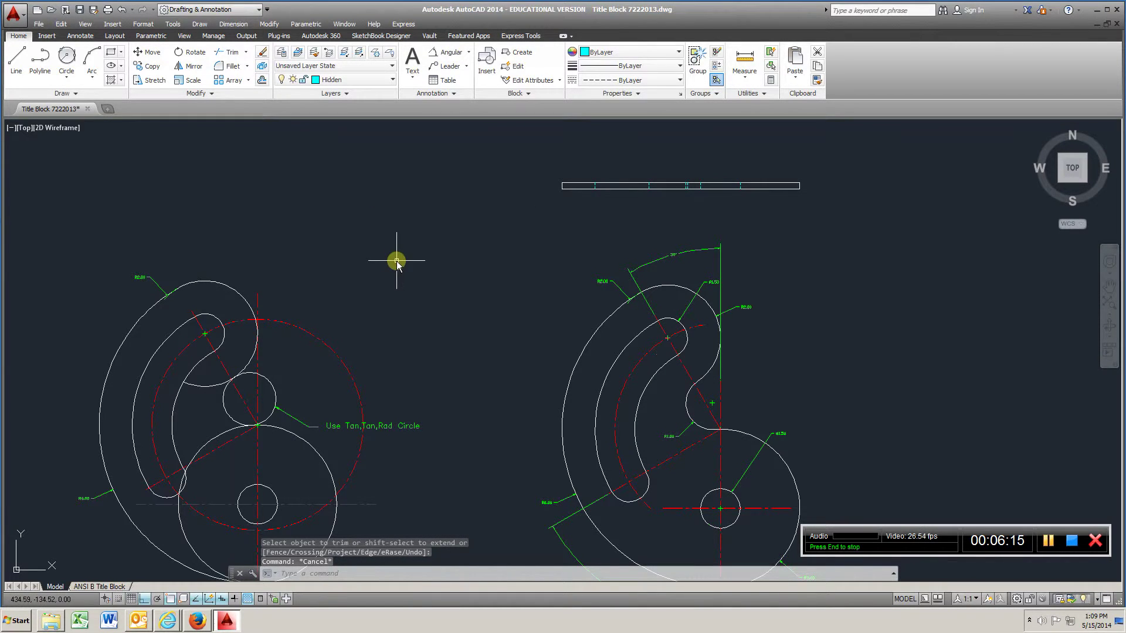
Make Center the current layer and start the Line command.
{"action": "left_click", "coordinate": [389, 80]}
{"action": "left_click", "coordinate": [371, 110]}
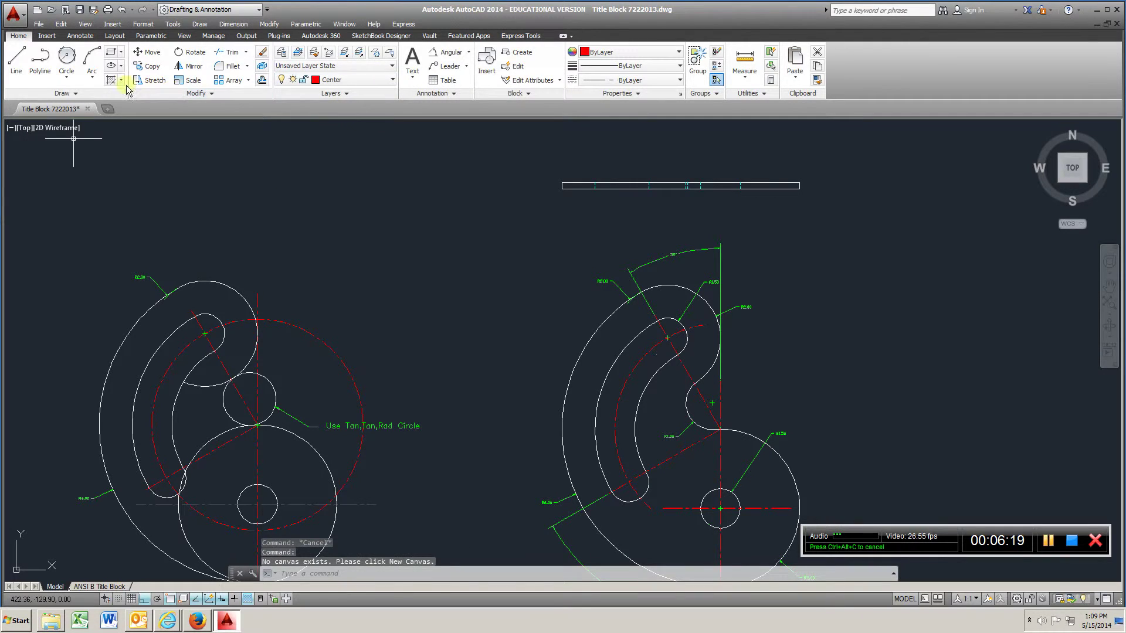
{"action": "left_click", "coordinate": [16, 58]}
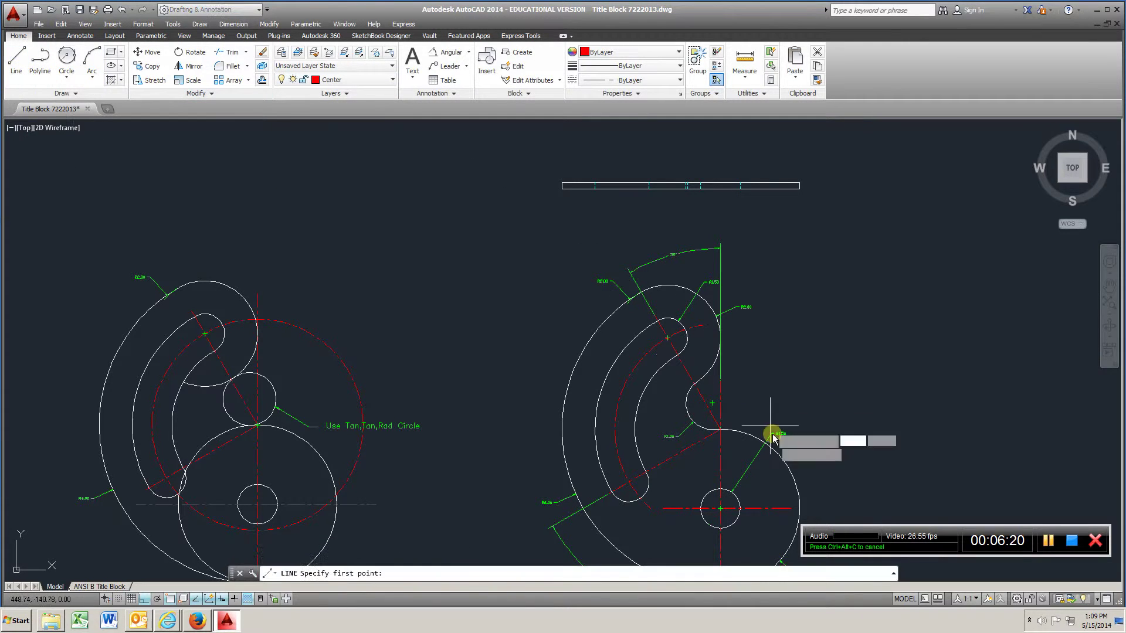
{"action": "left_click", "coordinate": [722, 509]}
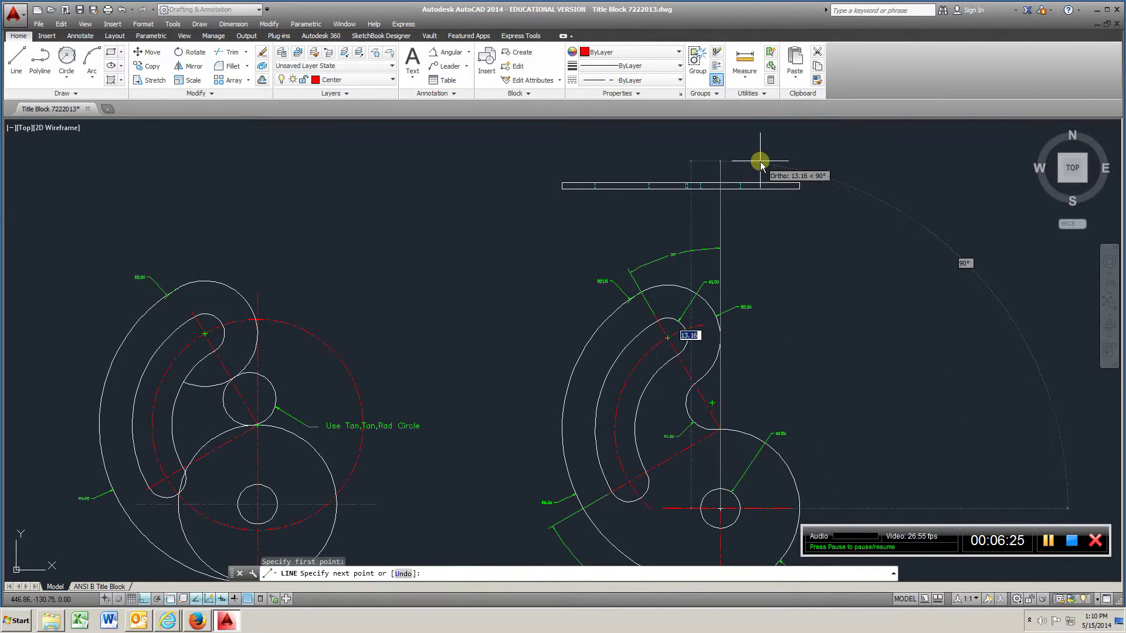
{"action": "key", "text": "Escape"}
{"action": "key", "text": "Return"}
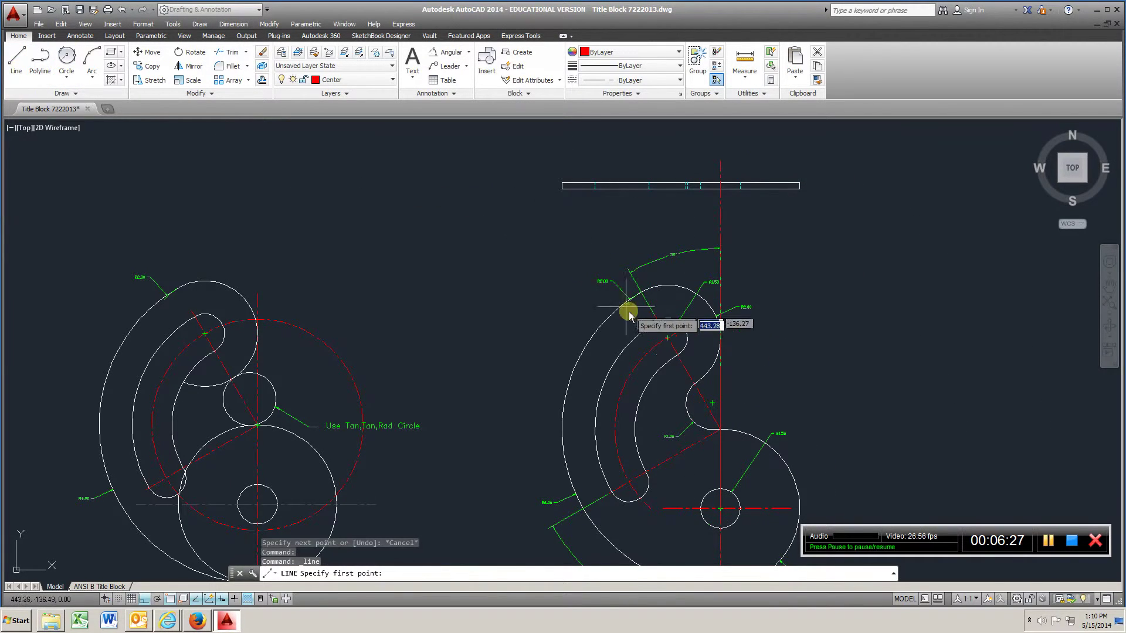
Draw vertical centre lines from the upper circle and lower arc centres up past the edge view.
{"action": "left_click", "coordinate": [668, 337]}
{"action": "left_click", "coordinate": [673, 158]}
{"action": "key", "text": "Escape"}
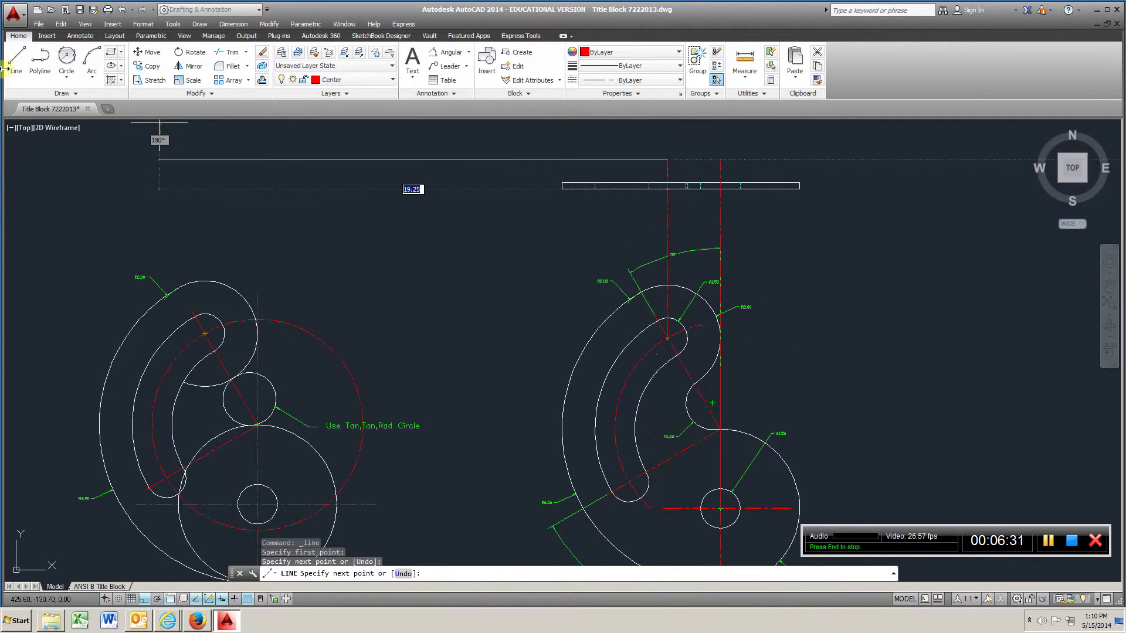
{"action": "left_click", "coordinate": [15, 58]}
{"action": "left_click", "coordinate": [627, 485]}
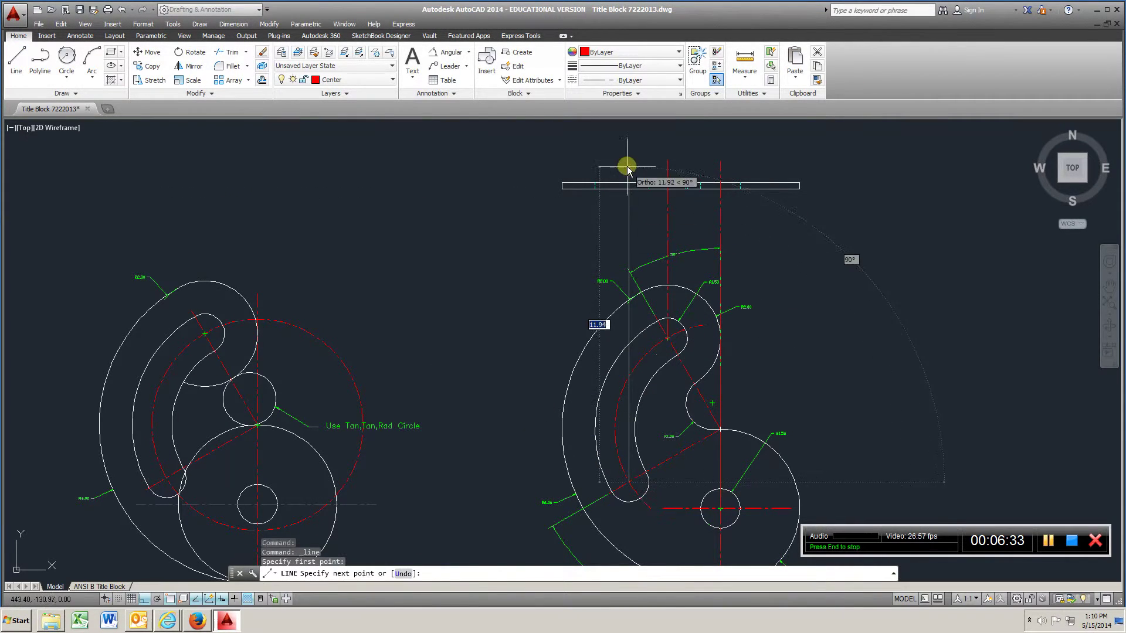
{"action": "left_click", "coordinate": [628, 156]}
{"action": "right_click", "coordinate": [628, 155]}
{"action": "left_click", "coordinate": [646, 169]}
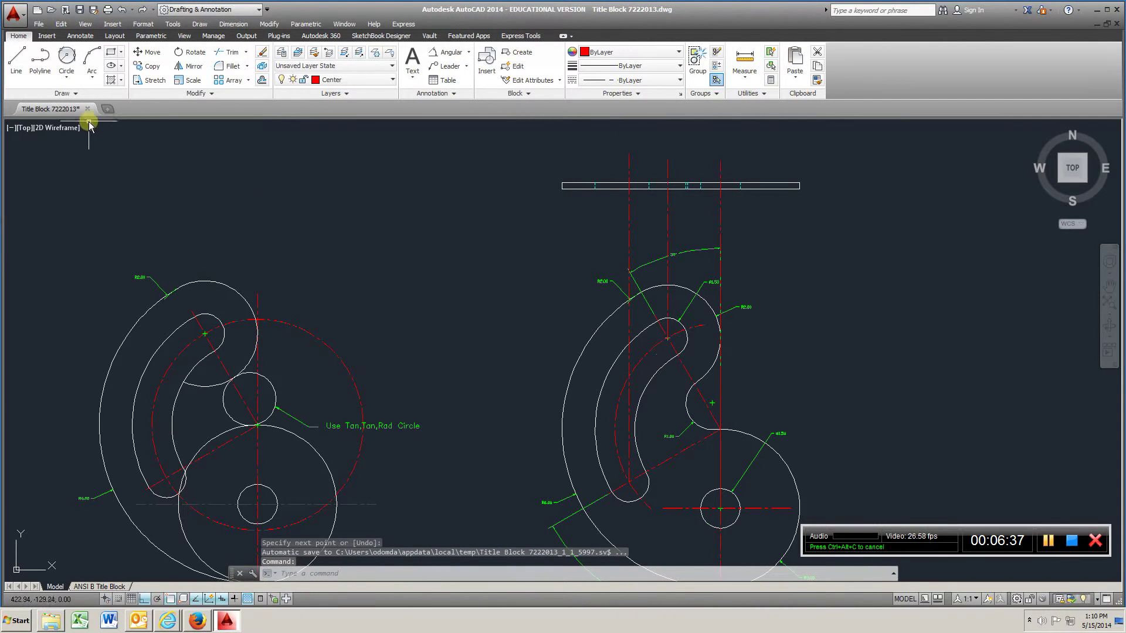
Offset the edge view's top and bottom edges outward by 0.25 as helper lines.
{"action": "left_click", "coordinate": [262, 81]}
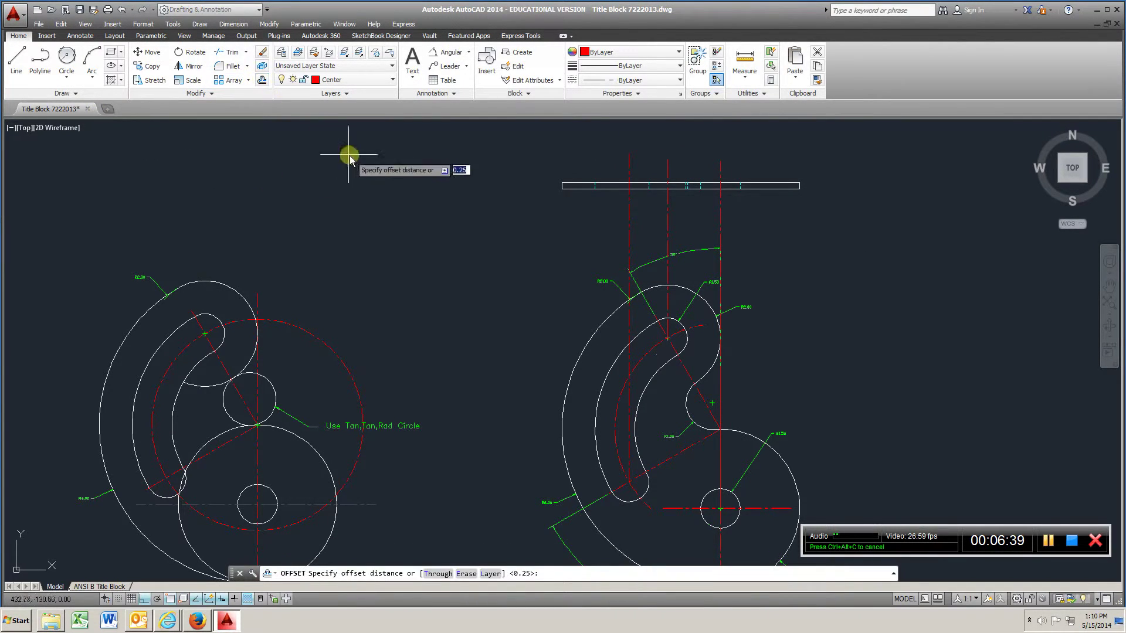
{"action": "key", "text": "Return"}
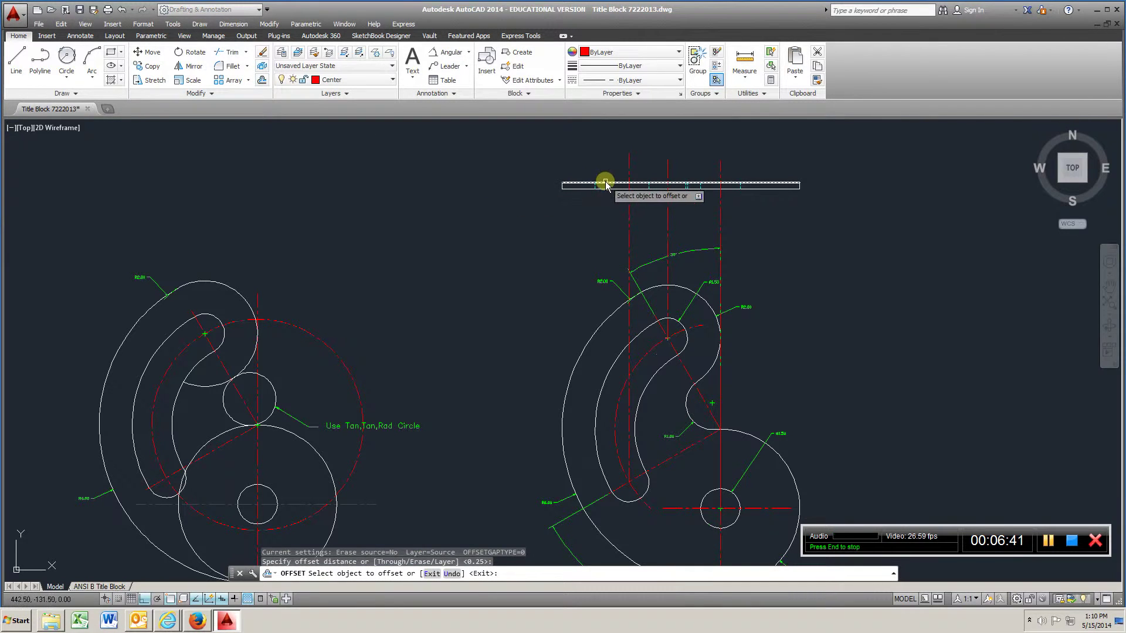
{"action": "left_click", "coordinate": [604, 185]}
{"action": "left_click", "coordinate": [608, 172]}
{"action": "left_click", "coordinate": [608, 188]}
{"action": "left_click", "coordinate": [652, 195]}
{"action": "scroll", "coordinate": [659, 195], "scroll_direction": "up", "scroll_amount": 5}
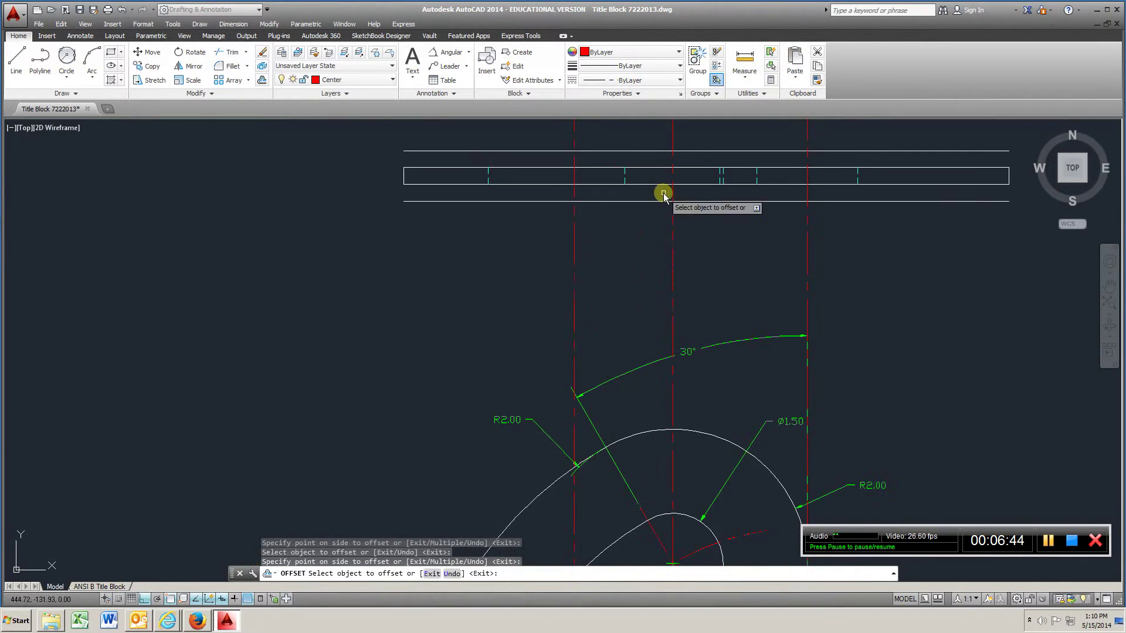
Trim the red centre lines back to the two 0.25 helper lines above and below the strip.
{"action": "left_click", "coordinate": [233, 53]}
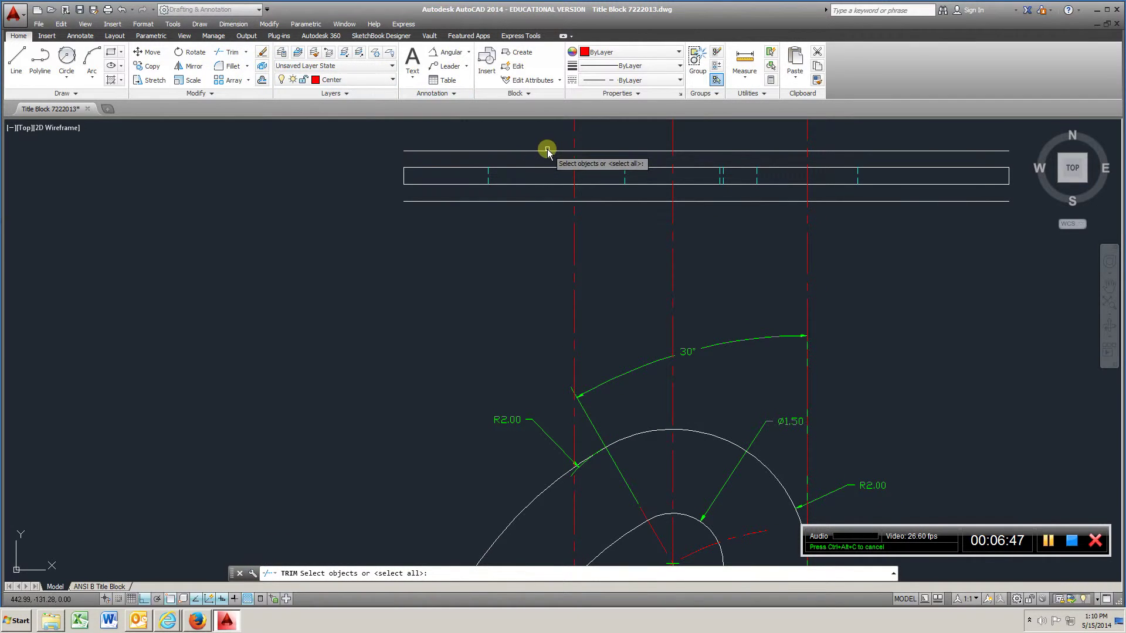
{"action": "left_click", "coordinate": [545, 151]}
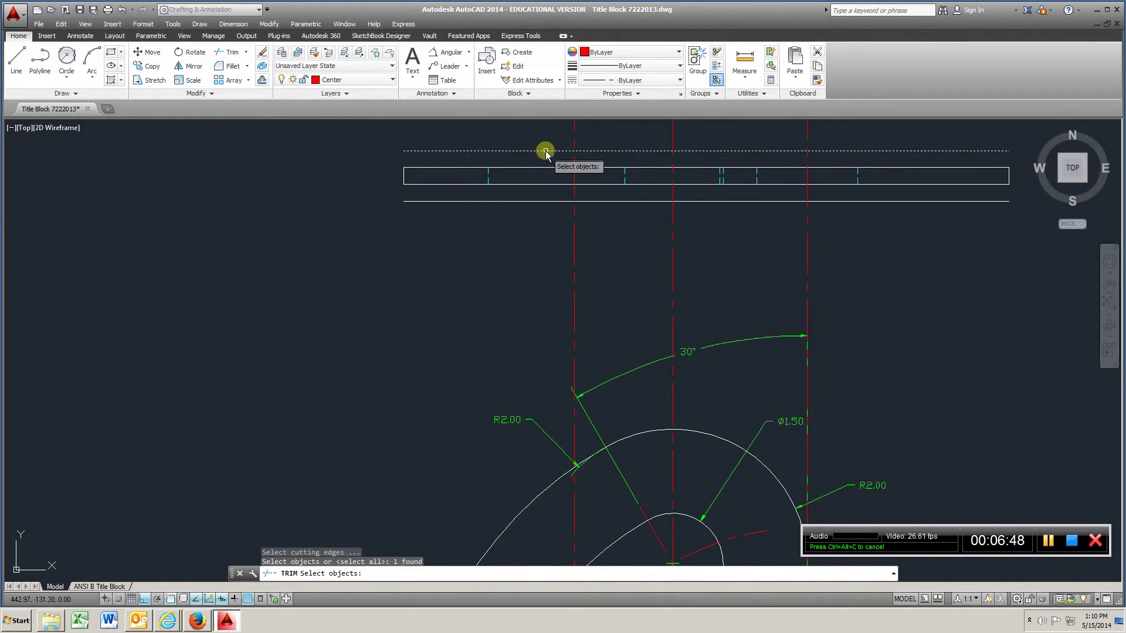
{"action": "left_click", "coordinate": [552, 203]}
{"action": "key", "text": "Return"}
{"action": "left_click", "coordinate": [853, 257]}
{"action": "left_click", "coordinate": [500, 304]}
{"action": "middle_click_drag", "start_coordinate": [528, 296], "coordinate": [616, 360]}
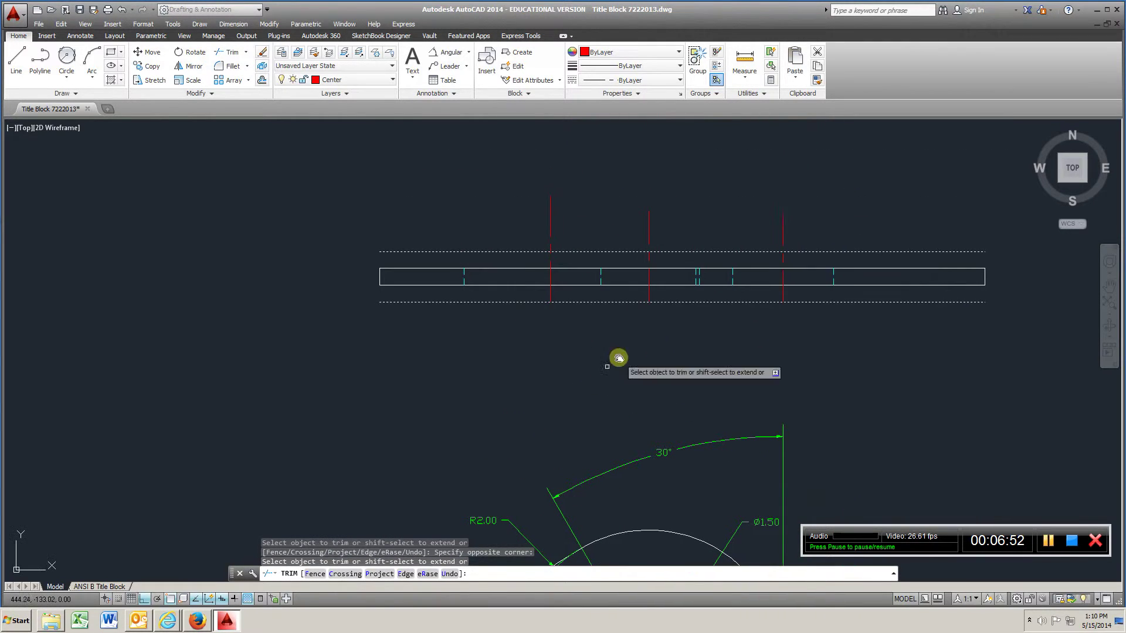
{"action": "left_click", "coordinate": [801, 195]}
{"action": "left_click", "coordinate": [531, 244]}
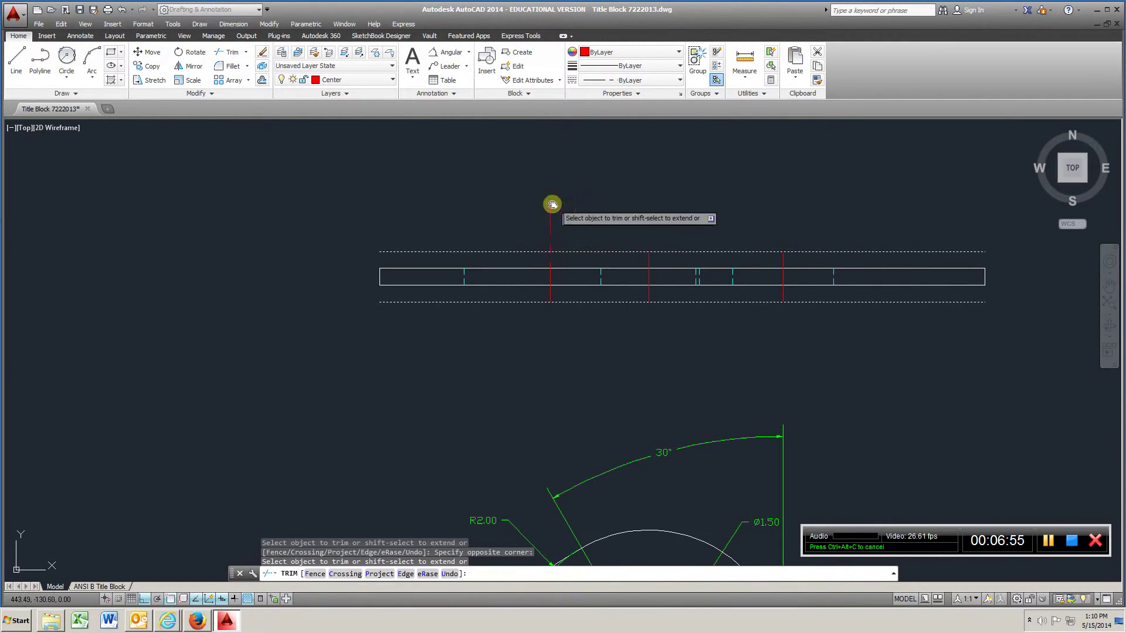
{"action": "left_click", "coordinate": [572, 197]}
{"action": "left_click", "coordinate": [521, 215]}
{"action": "key", "text": "Return"}
Erase the upper and lower helper lines.
{"action": "left_click", "coordinate": [261, 54]}
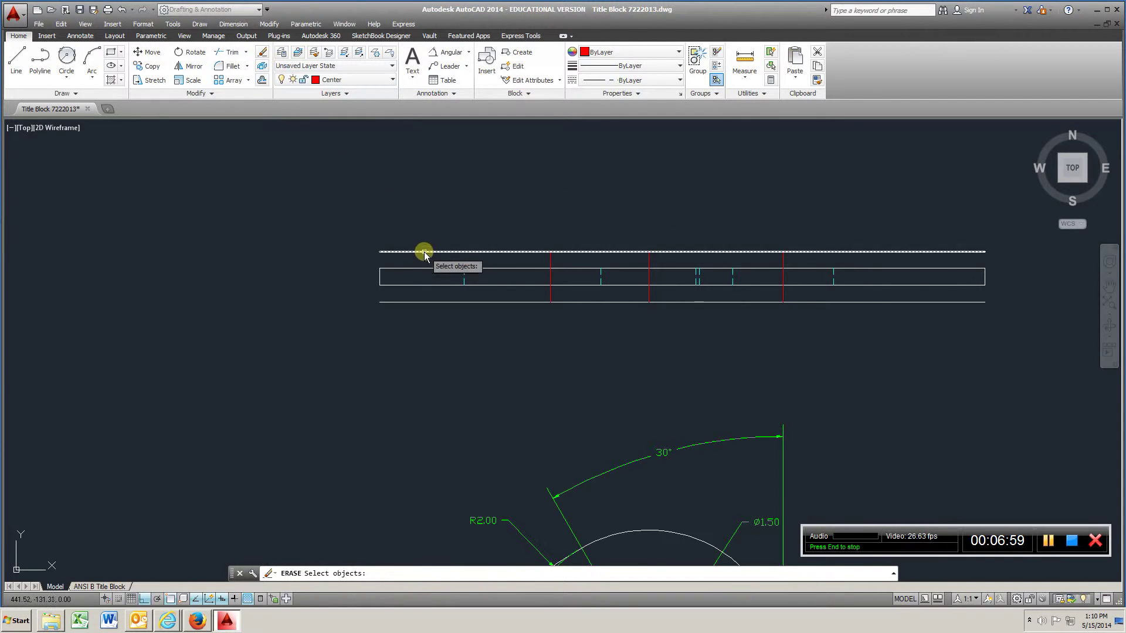
{"action": "left_click", "coordinate": [424, 252]}
{"action": "left_click", "coordinate": [433, 301]}
{"action": "scroll", "coordinate": [649, 392], "scroll_direction": "down", "scroll_amount": 5}
{"action": "mouse_move", "coordinate": [648, 395]}
{"action": "middle_mouse_down"}
{"action": "mouse_move", "coordinate": [578, 297]}
{"action": "mouse_move", "coordinate": [460, 240]}
{"action": "middle_mouse_up"}
On the Object layer, draw projection lines from the front view's top and bottom, plus a vertical line to their right.
{"action": "left_click", "coordinate": [380, 80]}
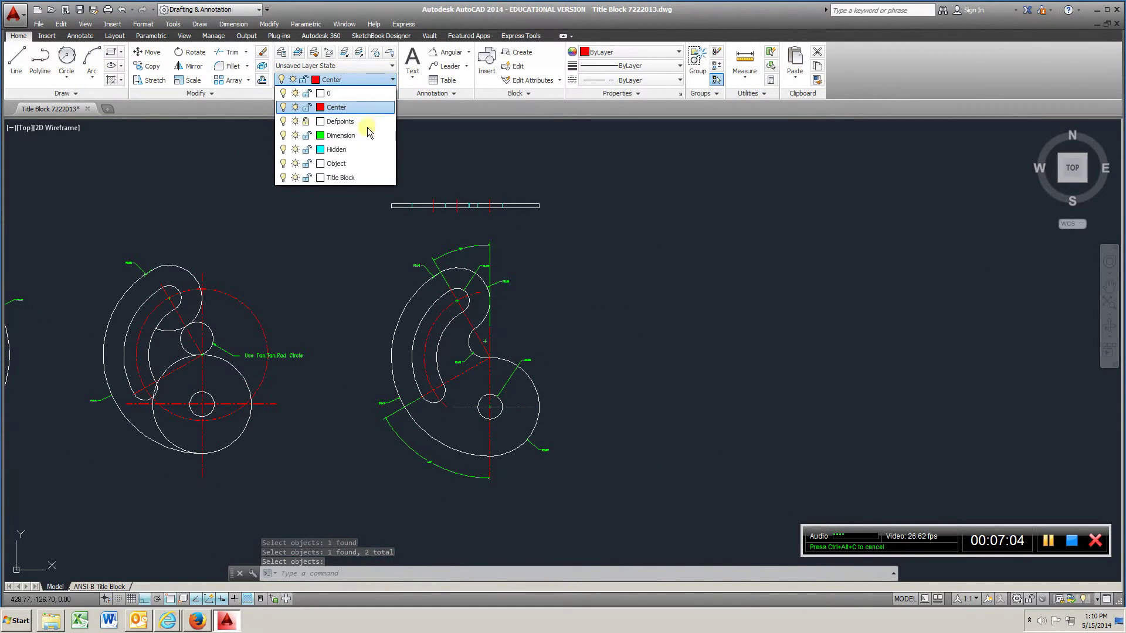
{"action": "left_click", "coordinate": [352, 164]}
{"action": "left_click", "coordinate": [16, 59]}
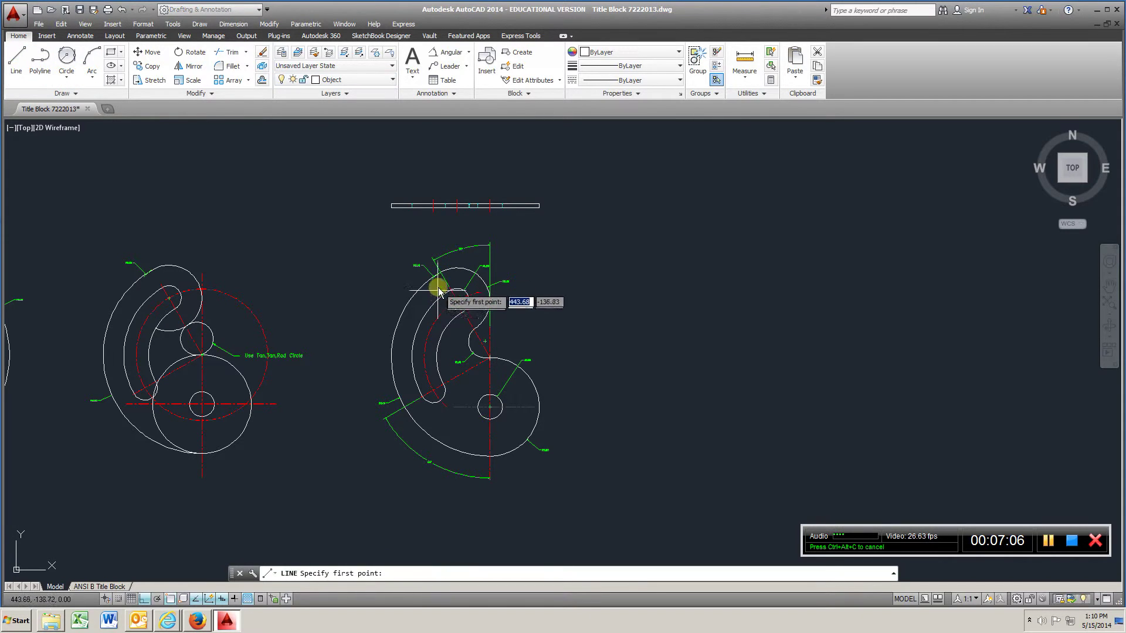
{"action": "left_click", "coordinate": [453, 267]}
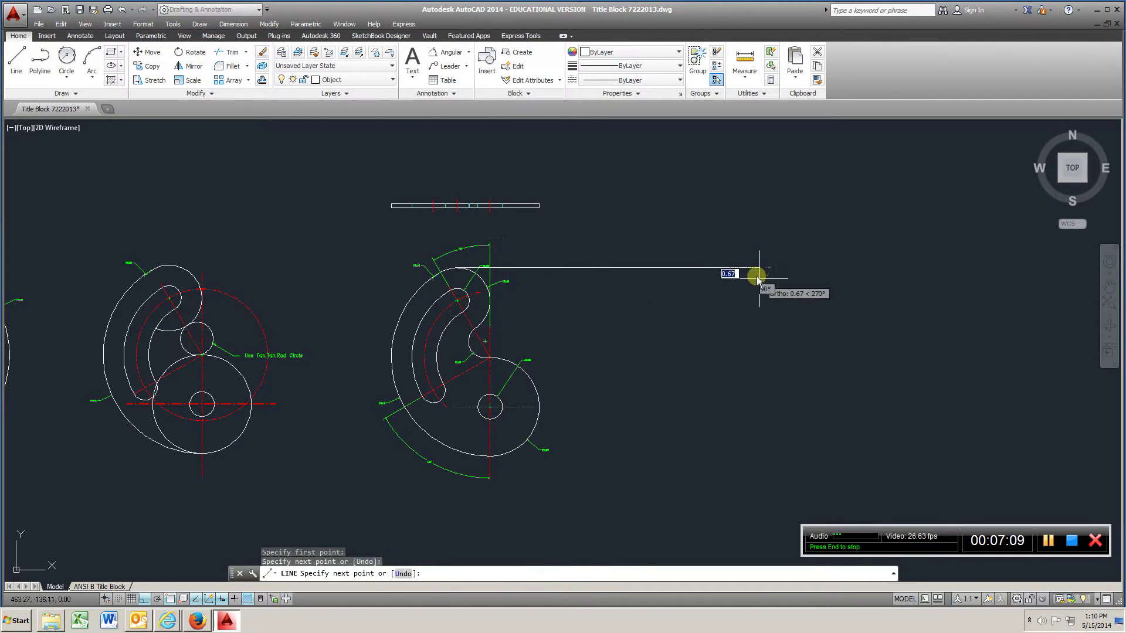
{"action": "left_click", "coordinate": [18, 61]}
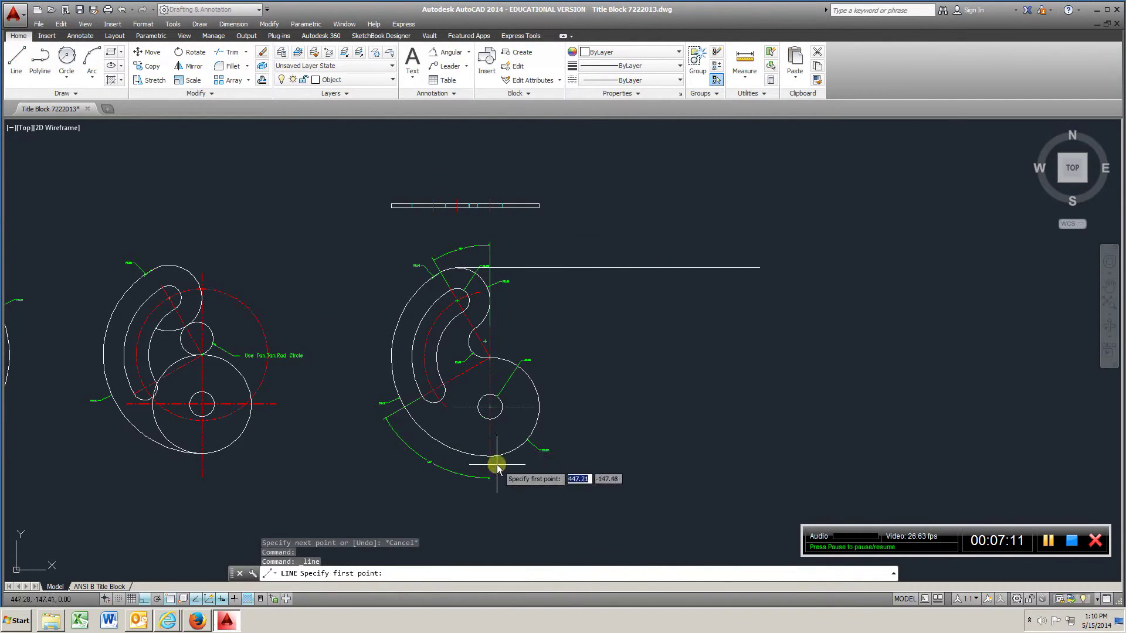
{"action": "left_click", "coordinate": [823, 457]}
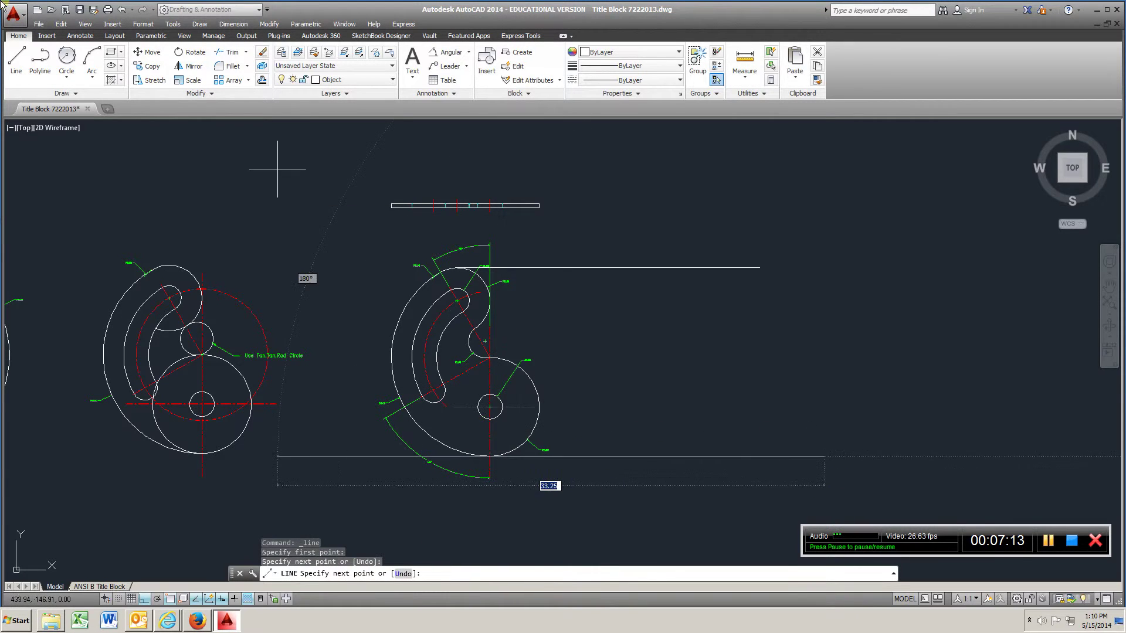
{"action": "left_click", "coordinate": [18, 59]}
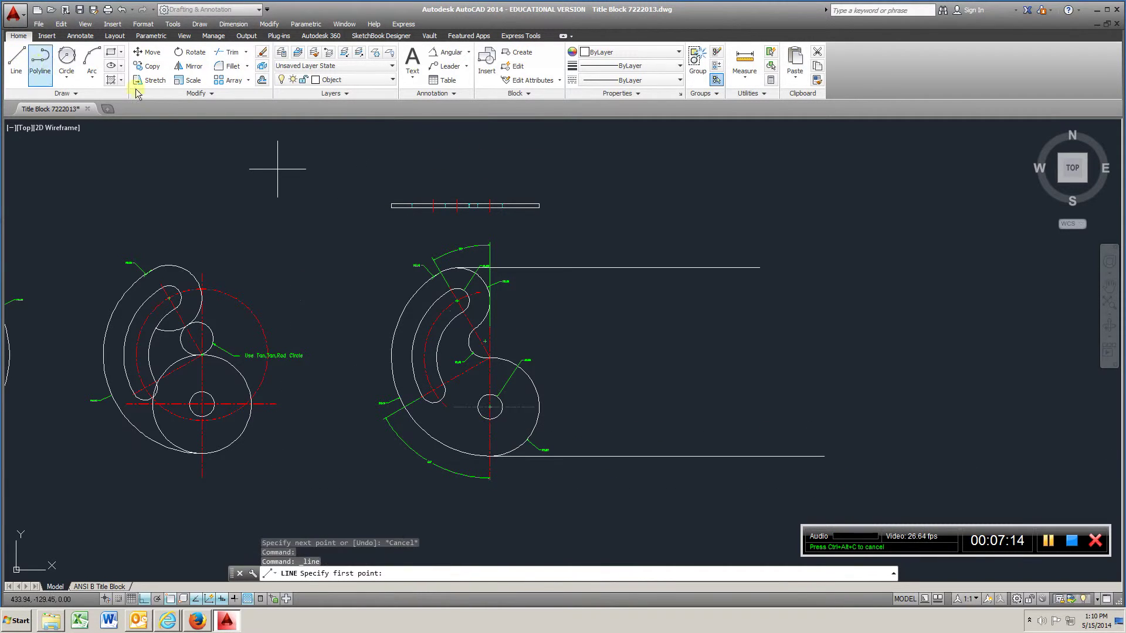
{"action": "left_click", "coordinate": [639, 244]}
{"action": "left_click", "coordinate": [640, 515]}
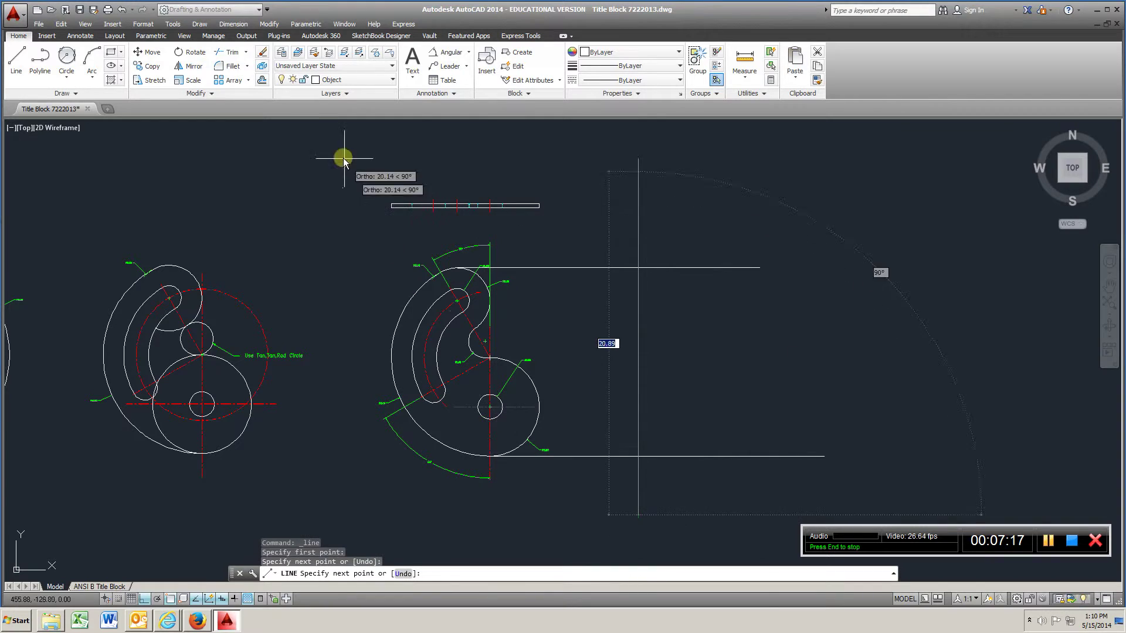
Offset the vertical line 0.25 to the right to form the side view's thickness.
{"action": "left_click", "coordinate": [261, 83]}
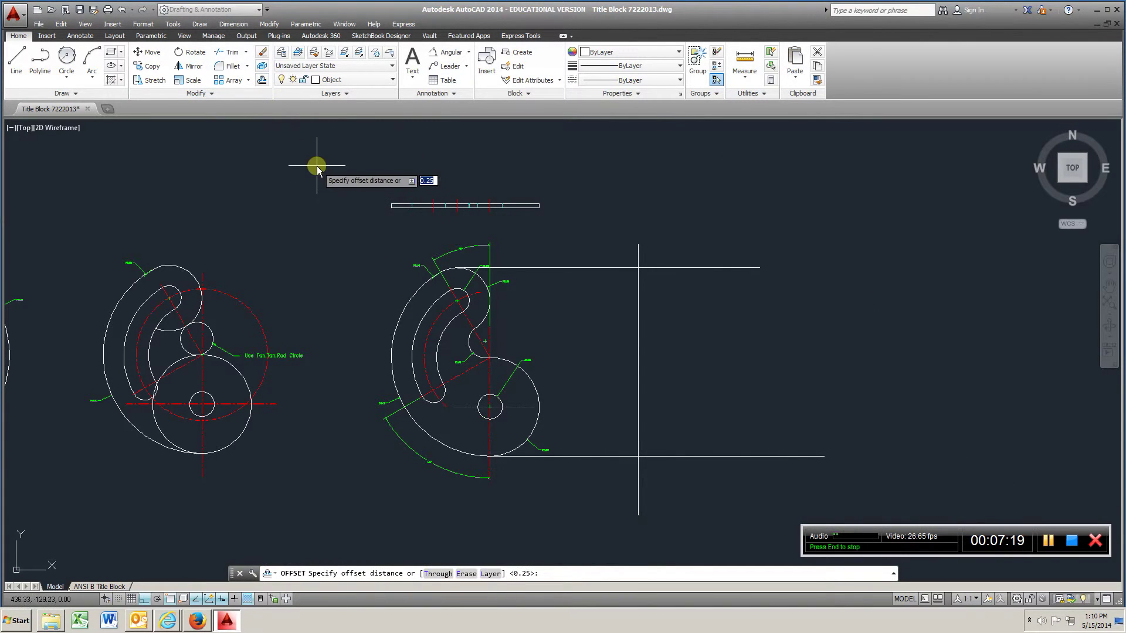
{"action": "key", "text": "Return"}
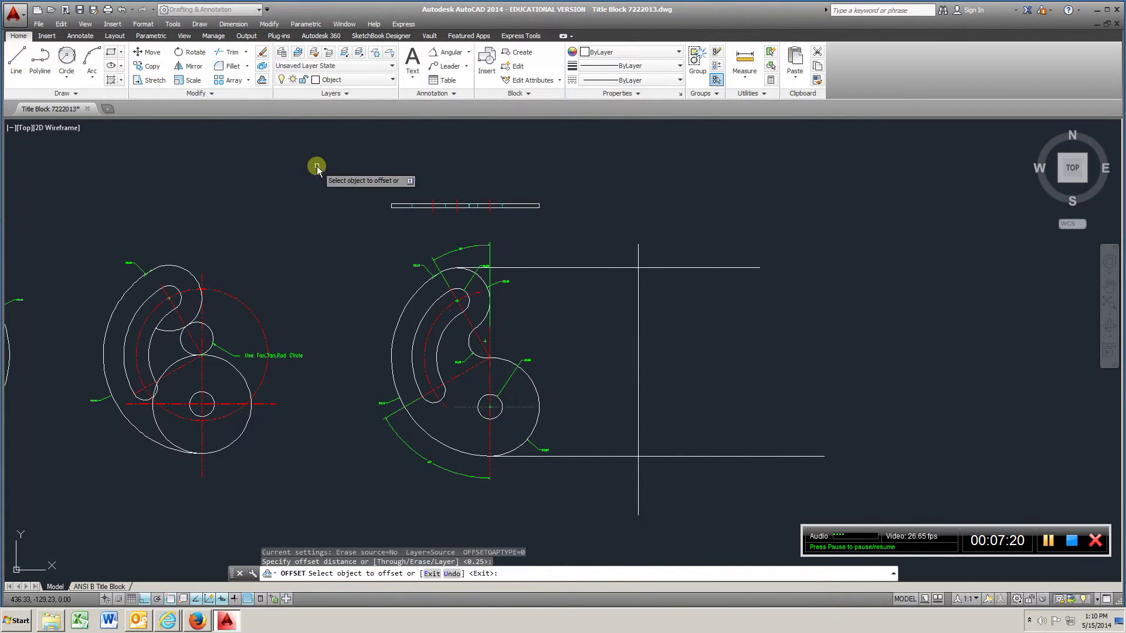
{"action": "left_click", "coordinate": [638, 320]}
{"action": "left_click", "coordinate": [674, 323]}
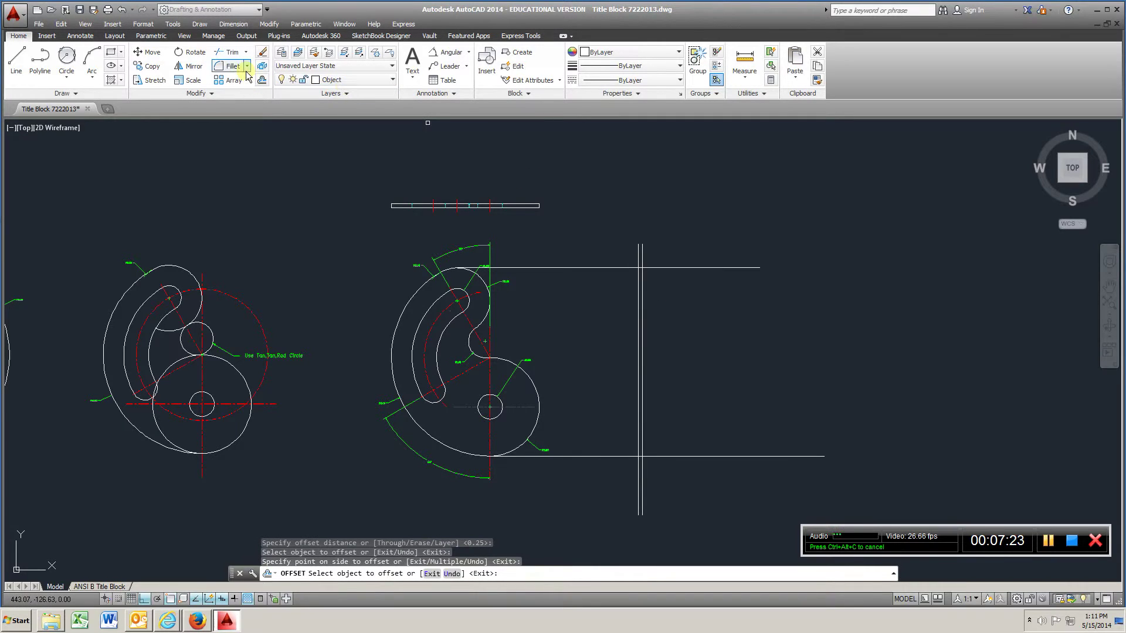
Trim the double vertical line above and below the two projection lines.
{"action": "left_click", "coordinate": [232, 54]}
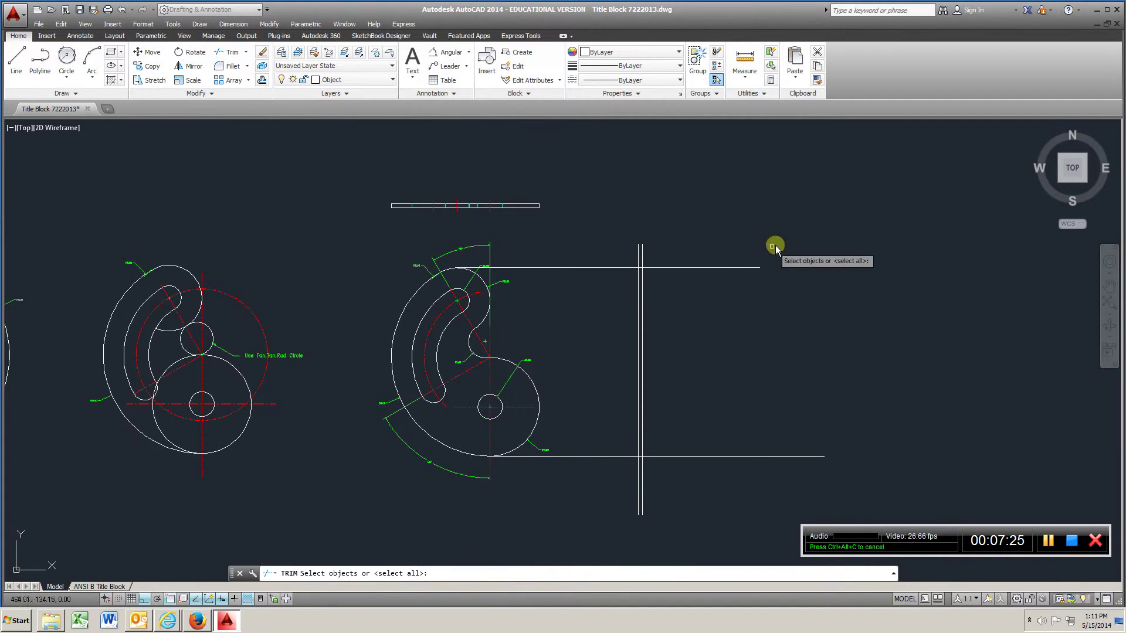
{"action": "left_click", "coordinate": [672, 485]}
{"action": "key", "text": "Return"}
{"action": "left_click", "coordinate": [673, 484]}
{"action": "left_click", "coordinate": [601, 521]}
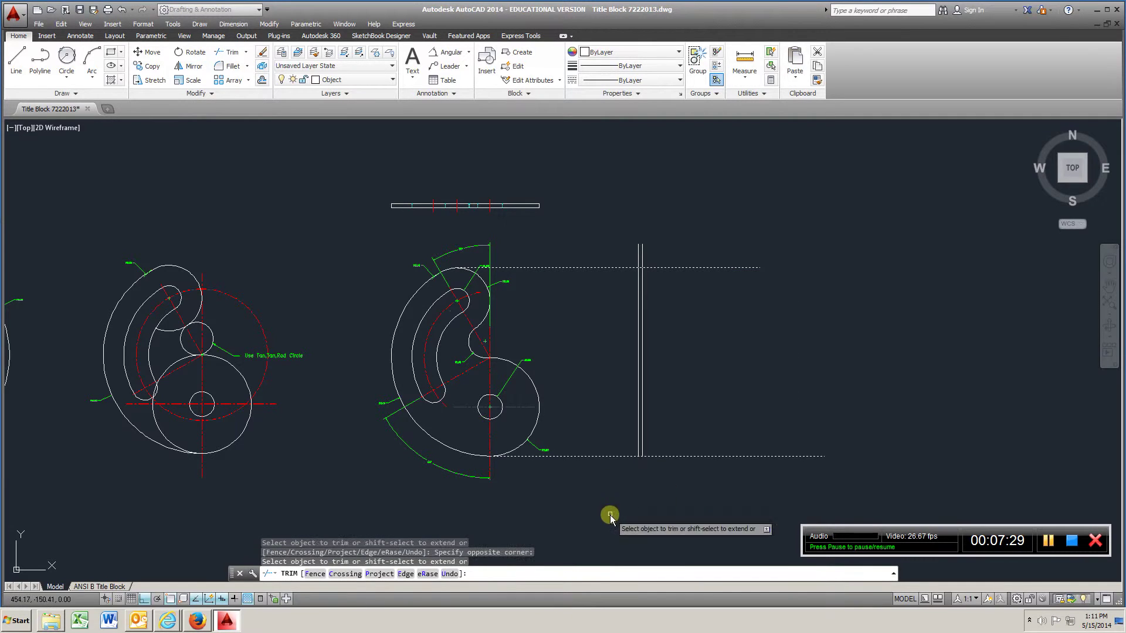
{"action": "left_click", "coordinate": [689, 223]}
{"action": "left_click", "coordinate": [621, 259]}
{"action": "scroll", "coordinate": [609, 328], "scroll_direction": "up", "scroll_amount": 2}
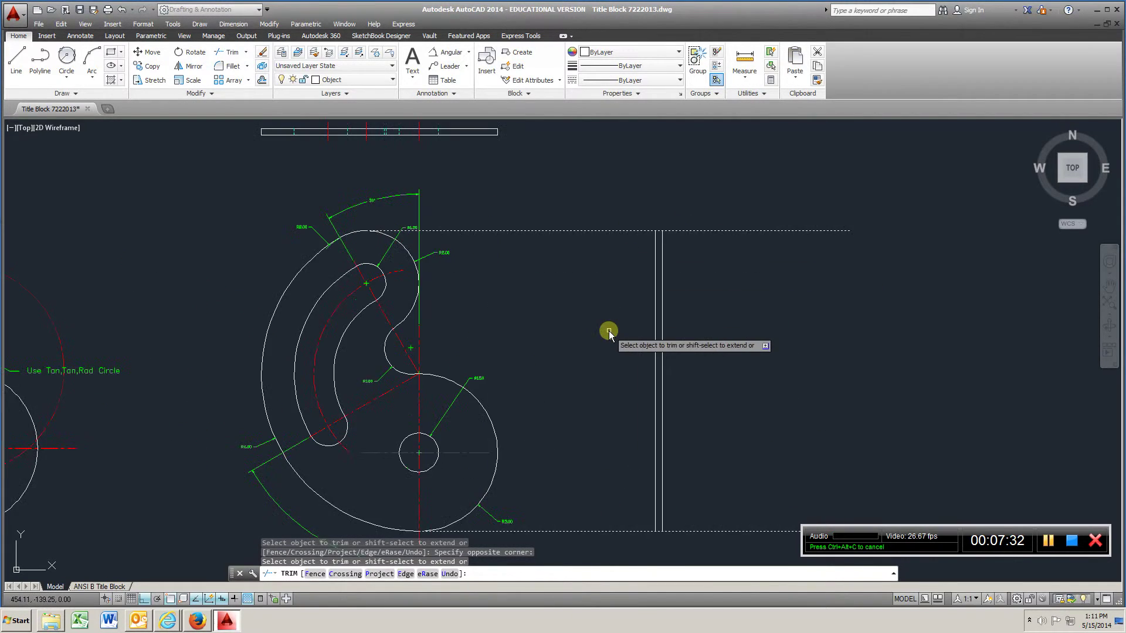
{"action": "right_click", "coordinate": [516, 305]}
{"action": "left_click", "coordinate": [535, 315]}
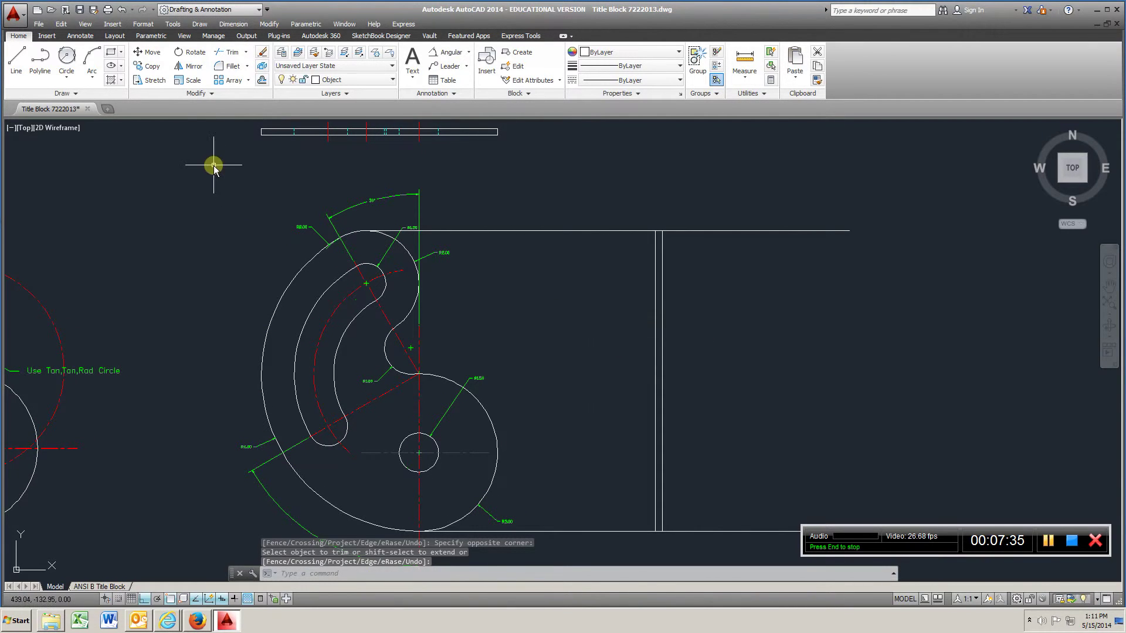
Make Hidden the current layer and draw a projection line from the slot's top past the side view.
{"action": "left_click", "coordinate": [391, 81]}
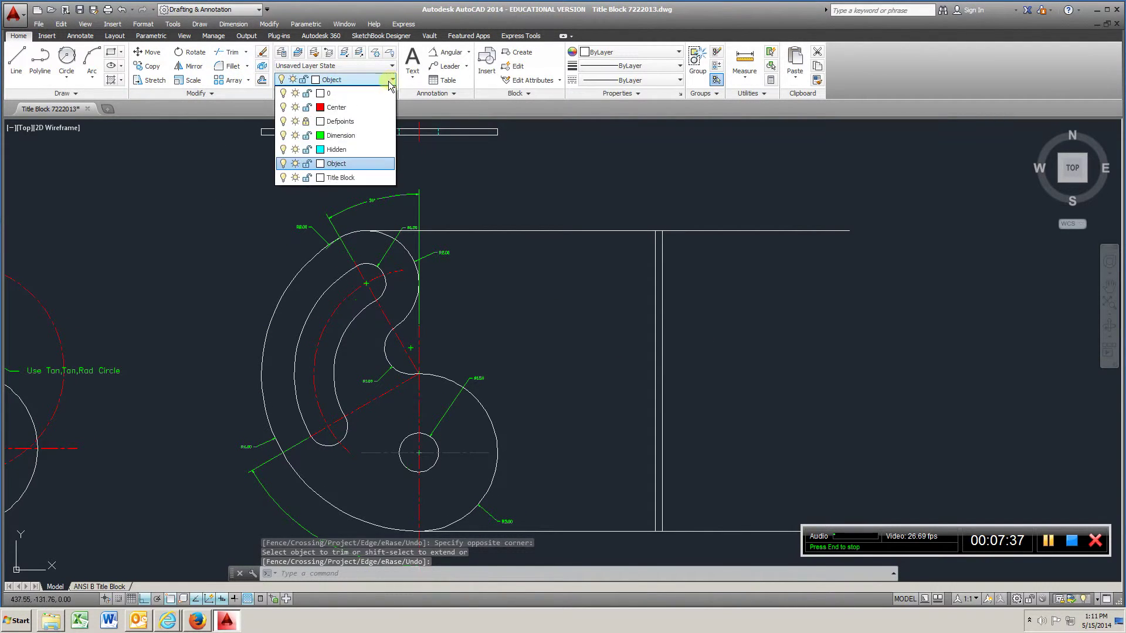
{"action": "left_click", "coordinate": [363, 149]}
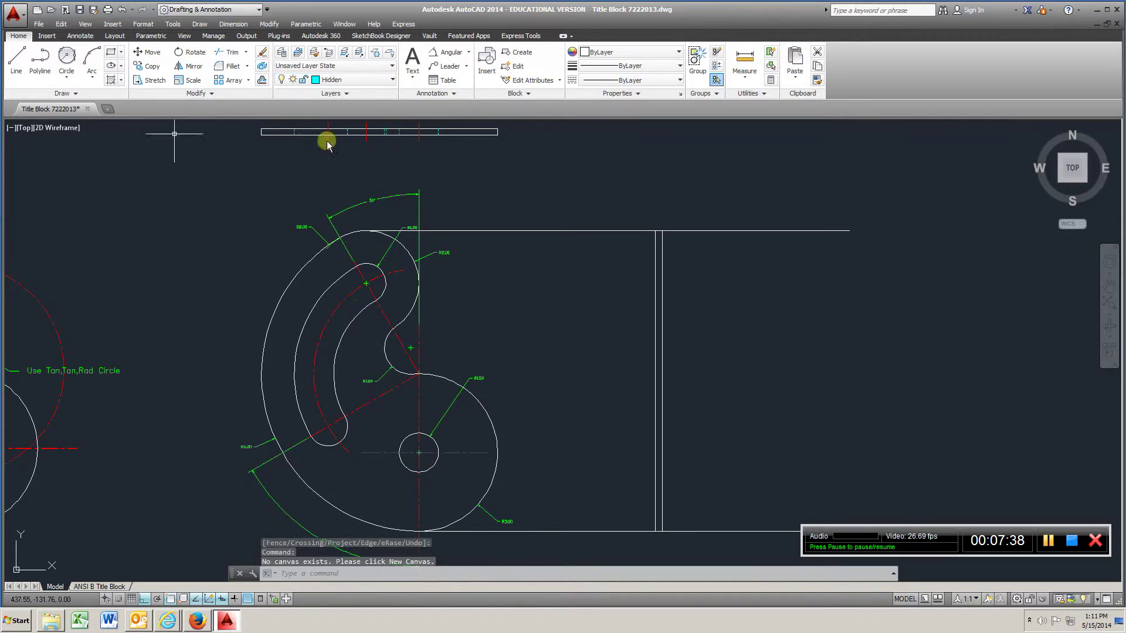
{"action": "left_click", "coordinate": [17, 60]}
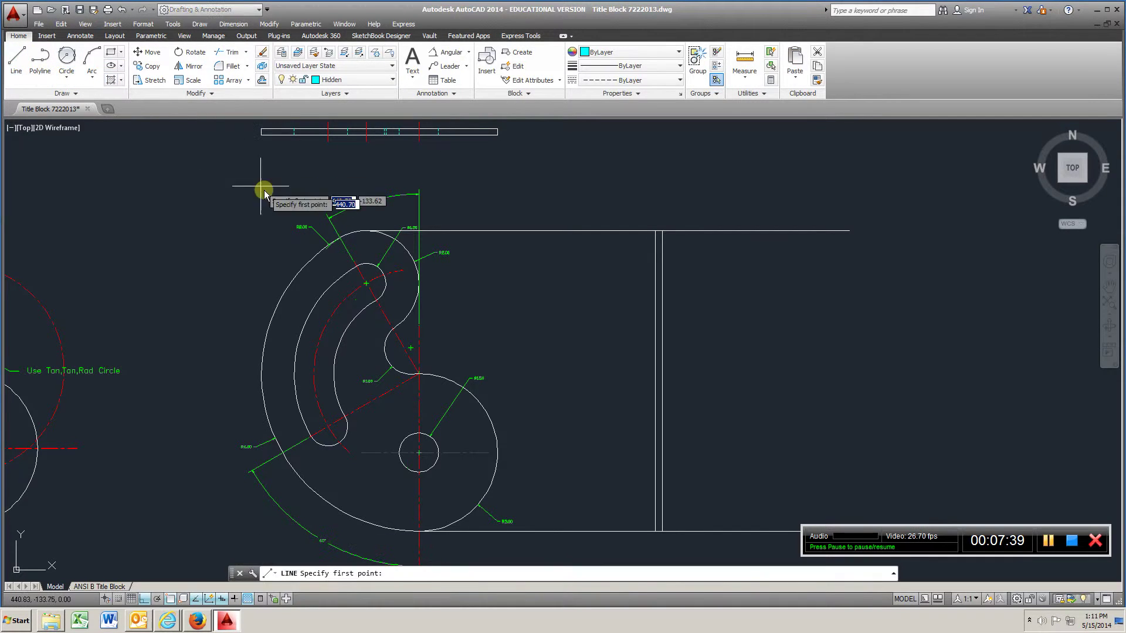
{"action": "left_click", "coordinate": [367, 261]}
{"action": "left_click", "coordinate": [779, 284]}
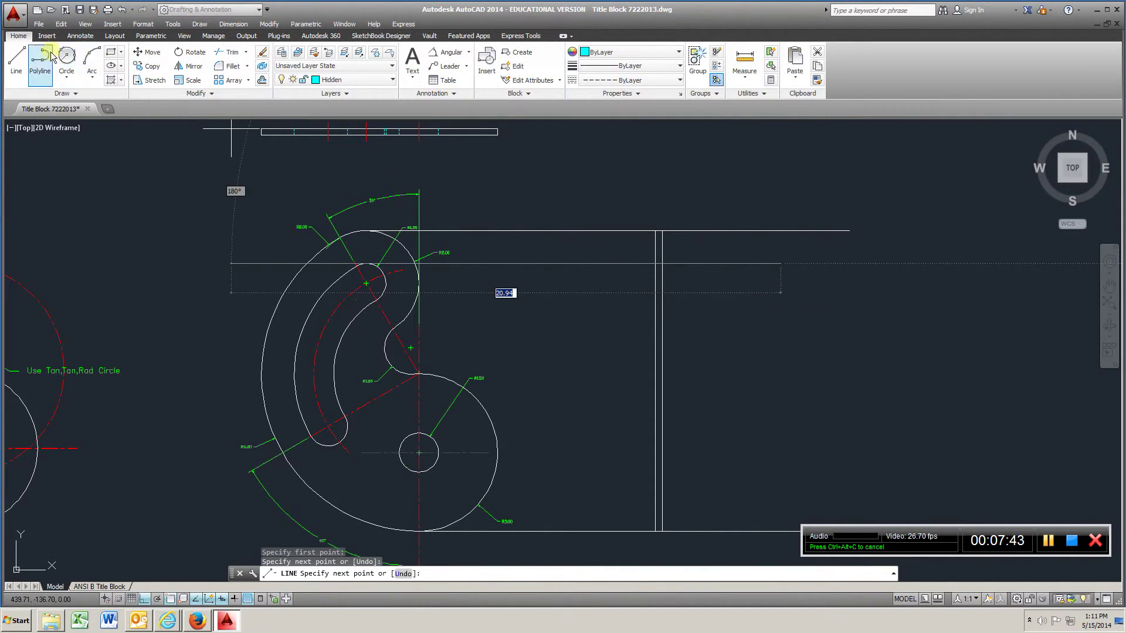
{"action": "left_click", "coordinate": [17, 64]}
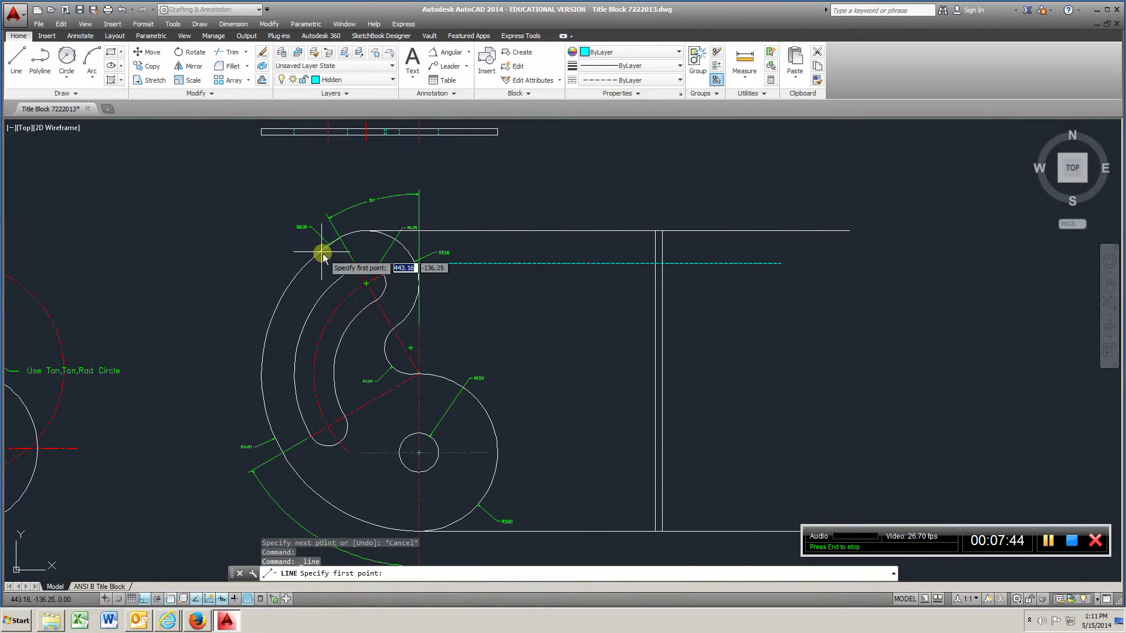
{"action": "left_click", "coordinate": [378, 302]}
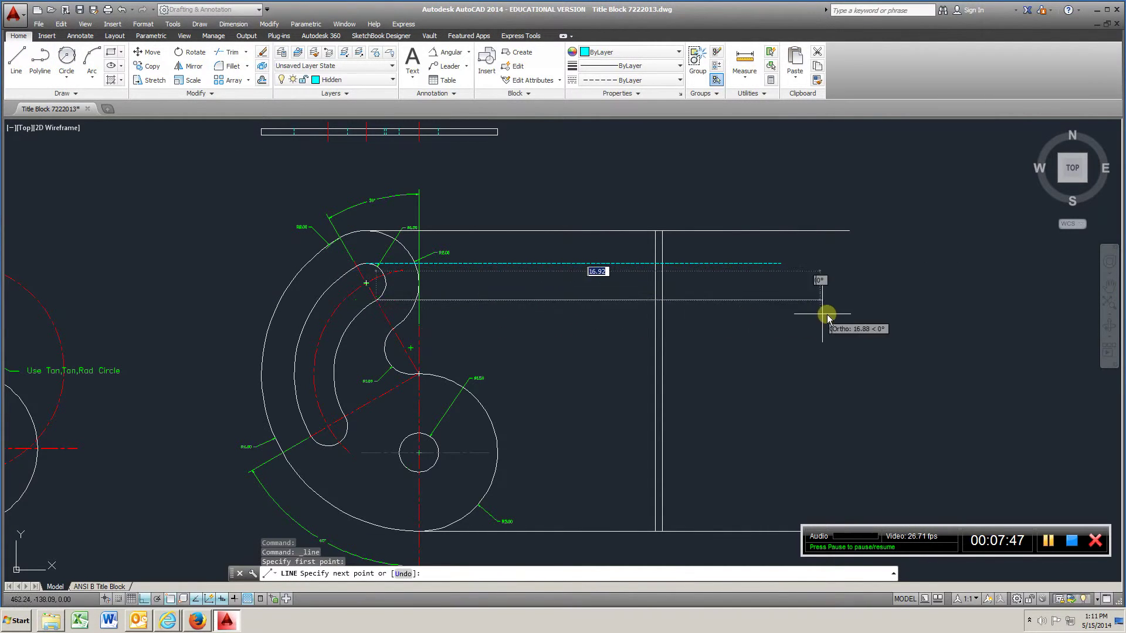
Draw hidden projection lines from the small hole's top and bottom and the slot's lower end.
{"action": "left_click", "coordinate": [11, 51]}
{"action": "left_click", "coordinate": [419, 433]}
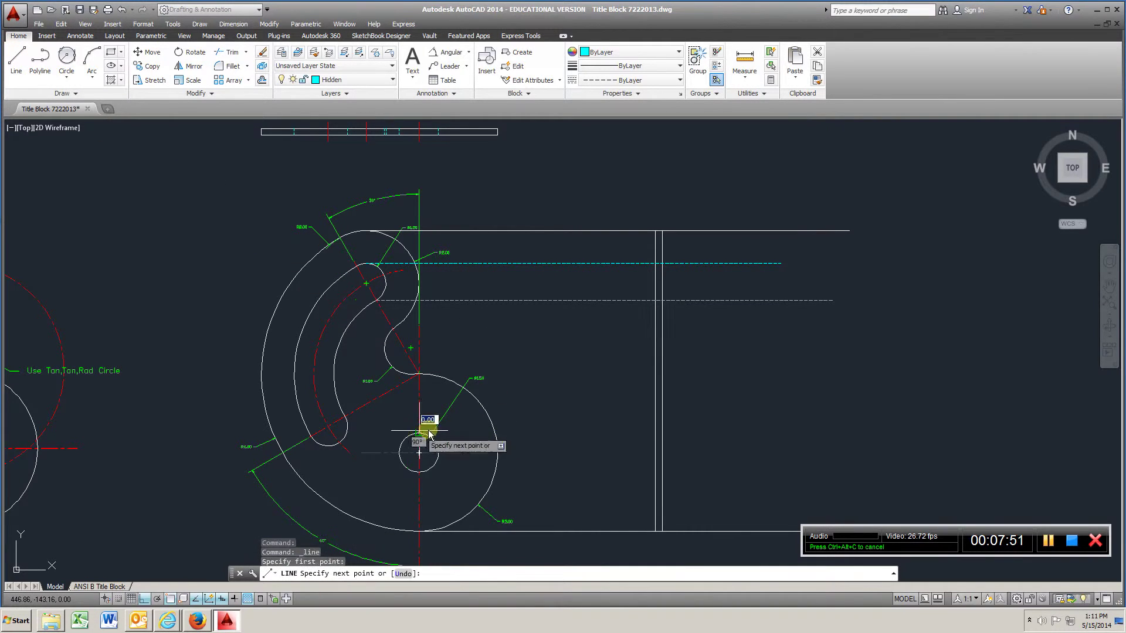
{"action": "left_click", "coordinate": [913, 433]}
{"action": "left_click", "coordinate": [16, 59]}
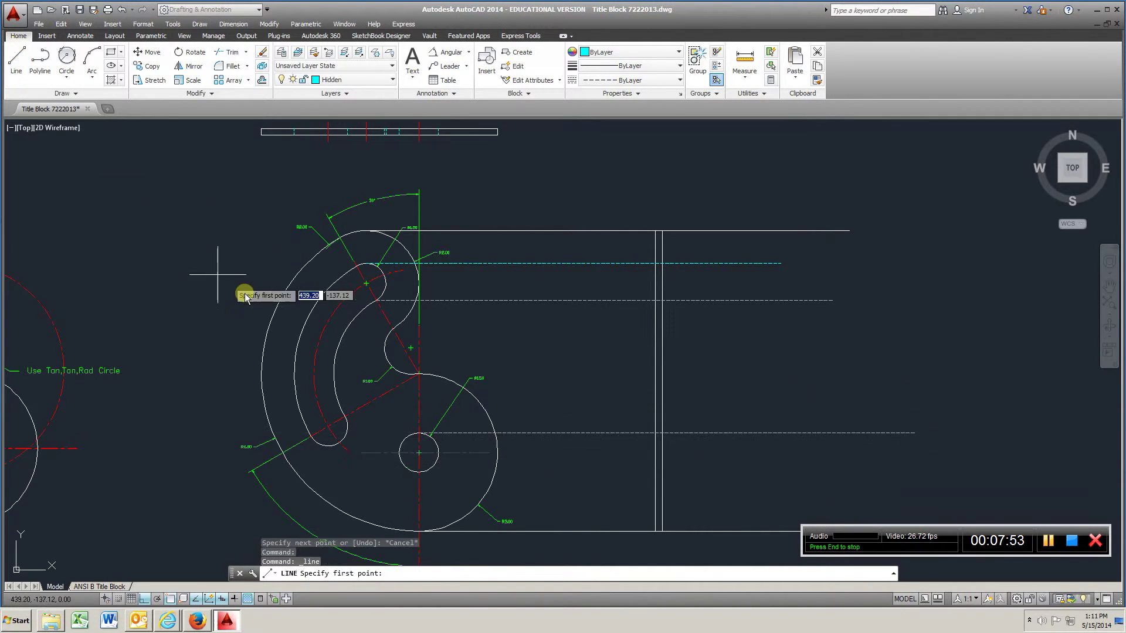
{"action": "left_click", "coordinate": [424, 475]}
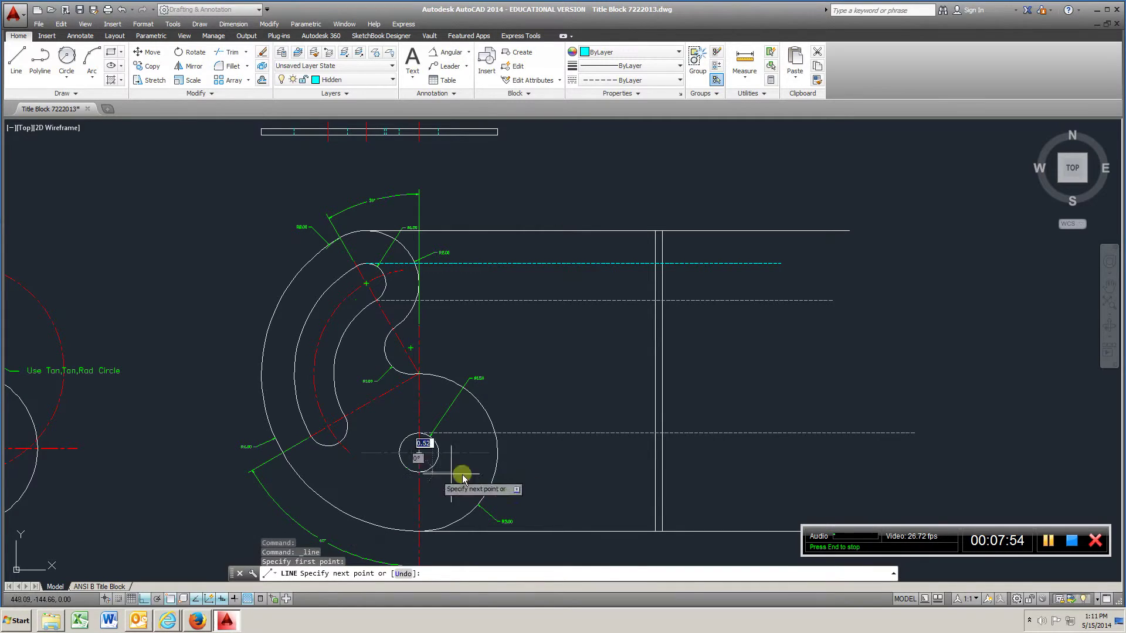
{"action": "left_click", "coordinate": [829, 487]}
{"action": "left_click", "coordinate": [12, 62]}
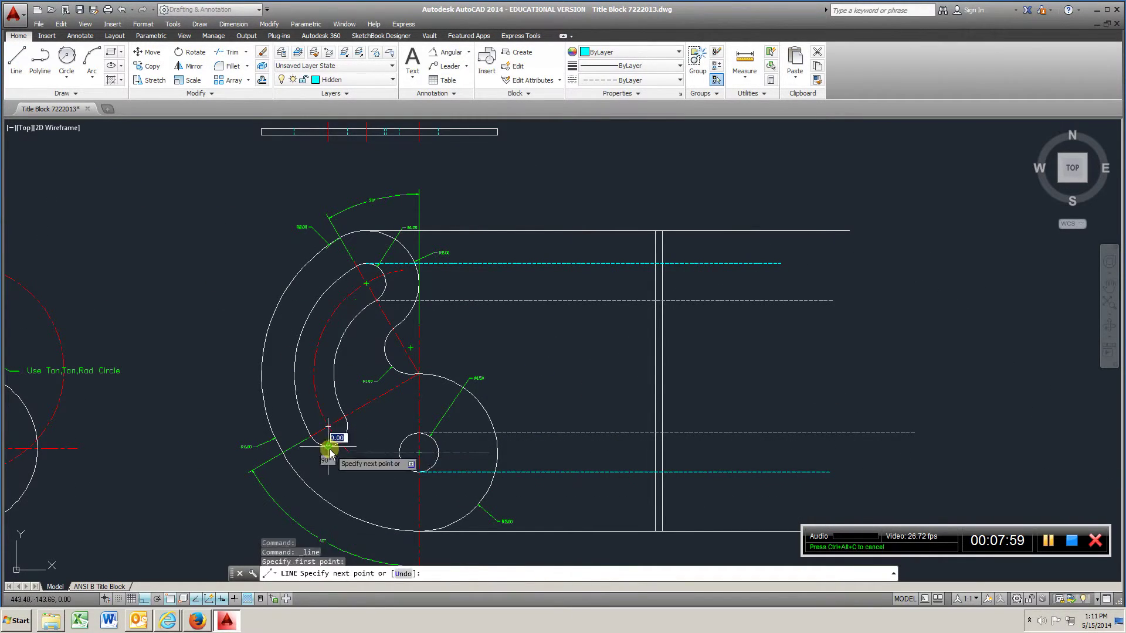
{"action": "left_click", "coordinate": [790, 450]}
{"action": "left_click", "coordinate": [17, 67]}
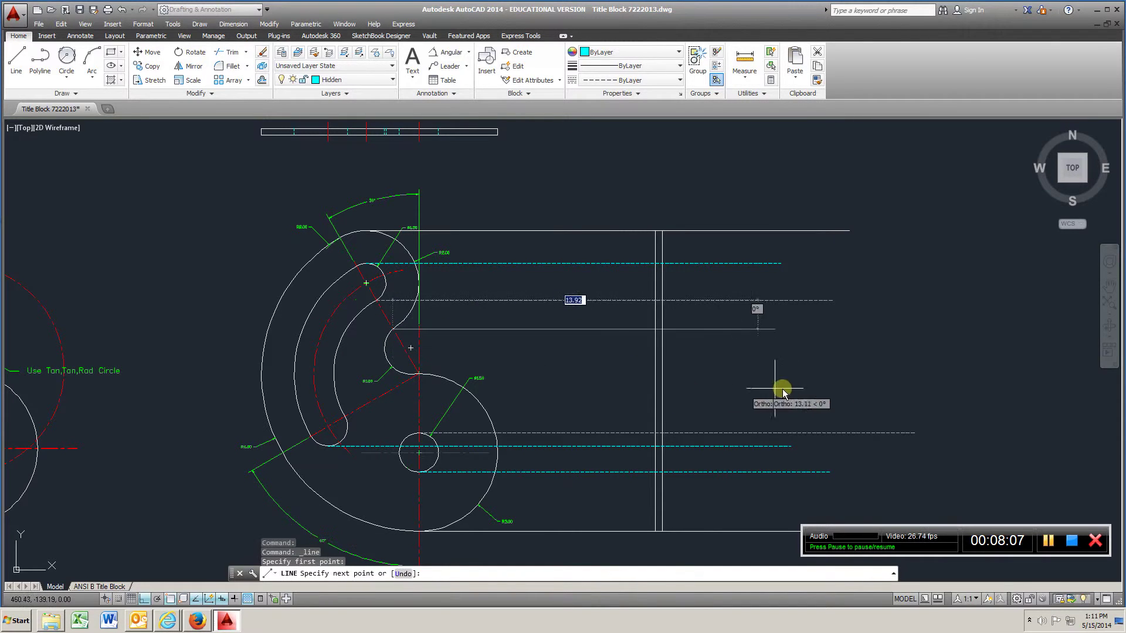
{"action": "left_click", "coordinate": [804, 329]}
{"action": "left_click", "coordinate": [15, 66]}
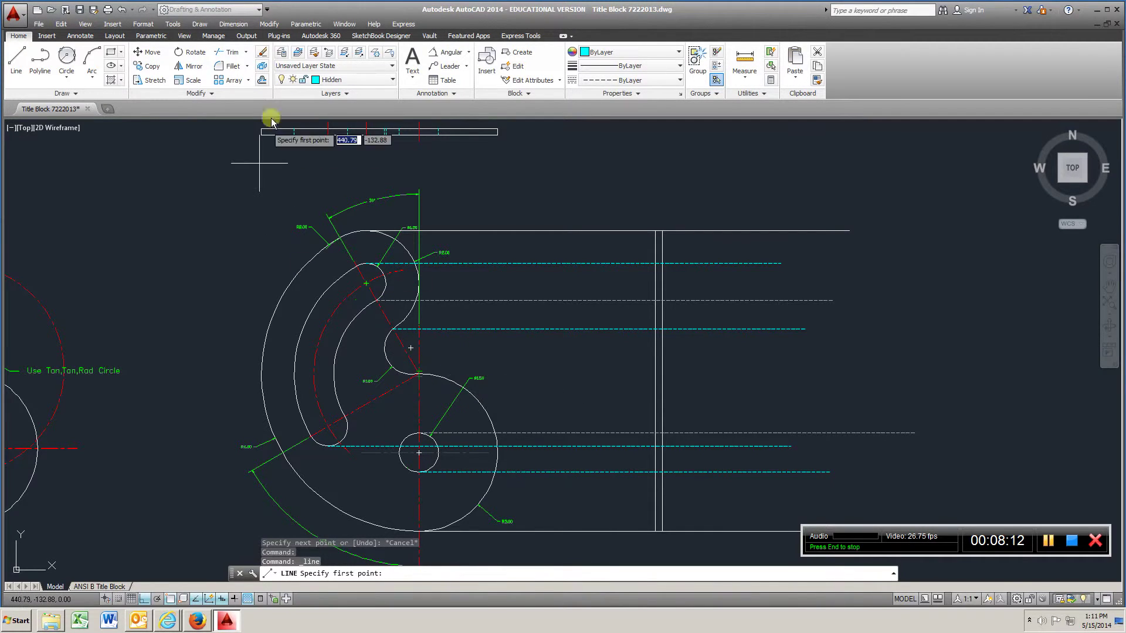
Make Object current and start a line where the R1.00 and Ø1.50 arcs meet.
{"action": "left_click", "coordinate": [393, 80]}
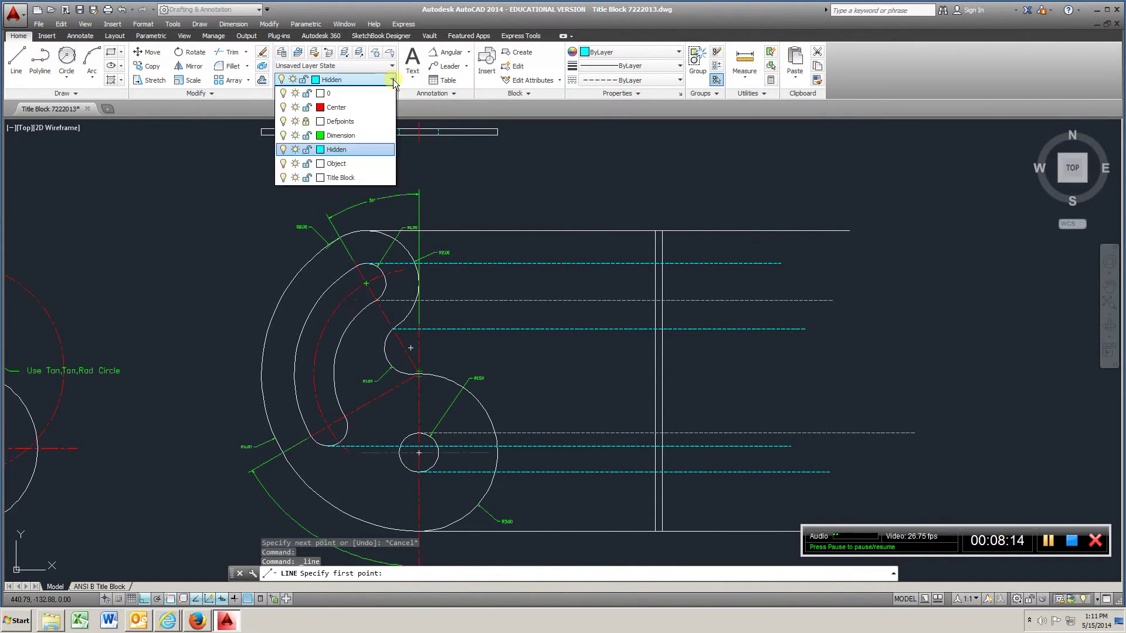
{"action": "left_click", "coordinate": [336, 163]}
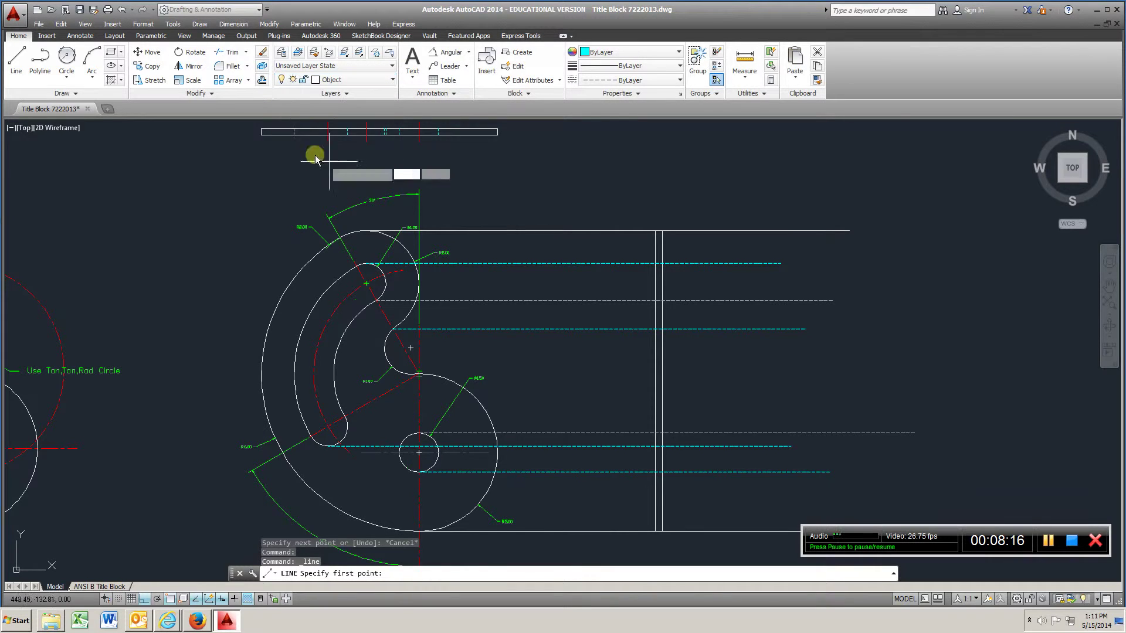
{"action": "left_click", "coordinate": [17, 58]}
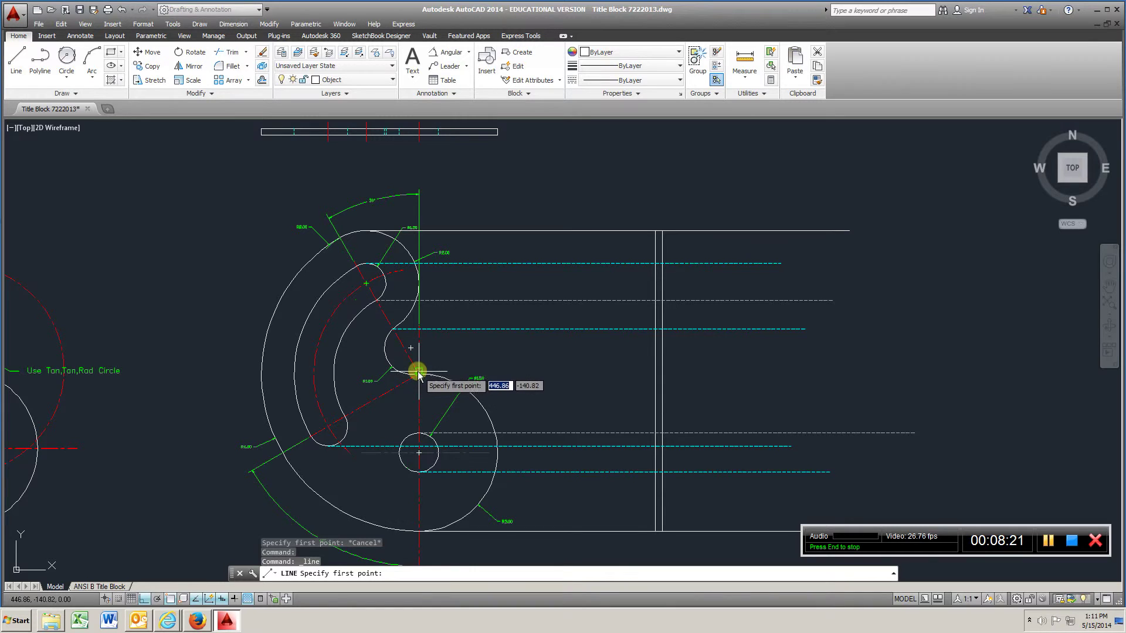
{"action": "scroll", "coordinate": [416, 375], "scroll_direction": "up", "scroll_amount": 5}
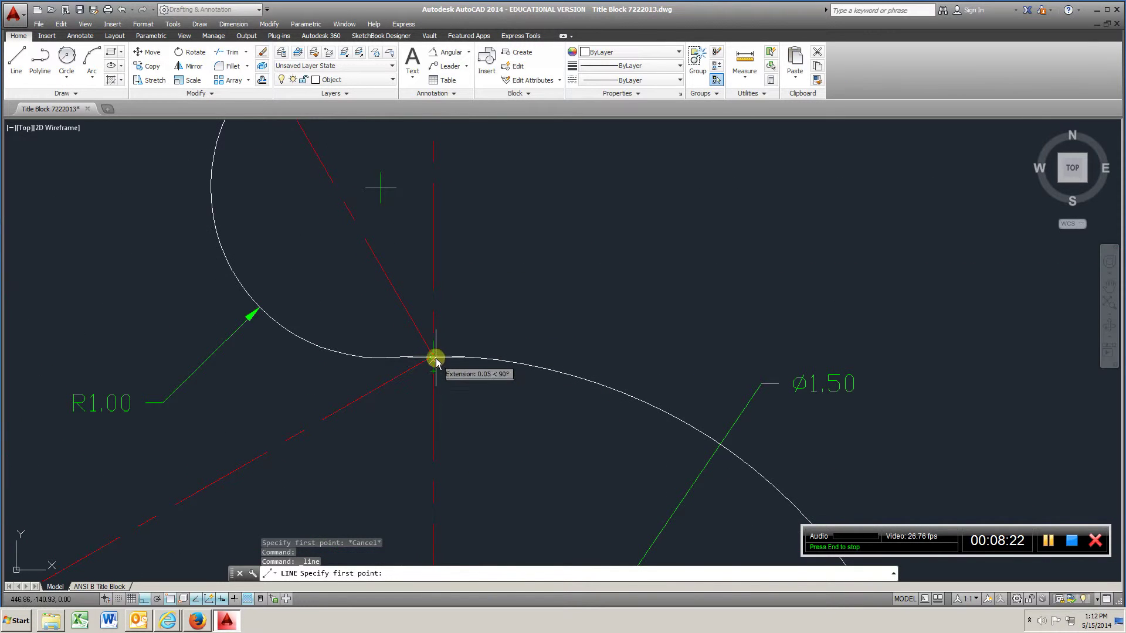
{"action": "left_click", "coordinate": [435, 358]}
{"action": "scroll", "coordinate": [435, 358], "scroll_direction": "down", "scroll_amount": 5}
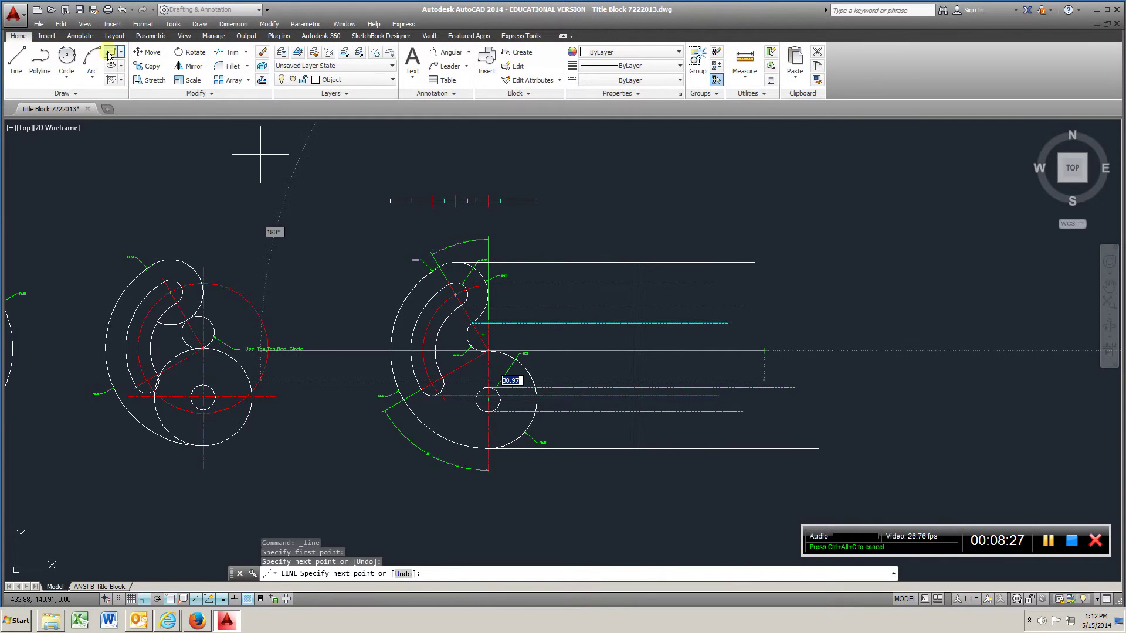
Trim the projection lines on both sides, using the side view's two edges as cutting edges.
{"action": "left_click", "coordinate": [232, 53]}
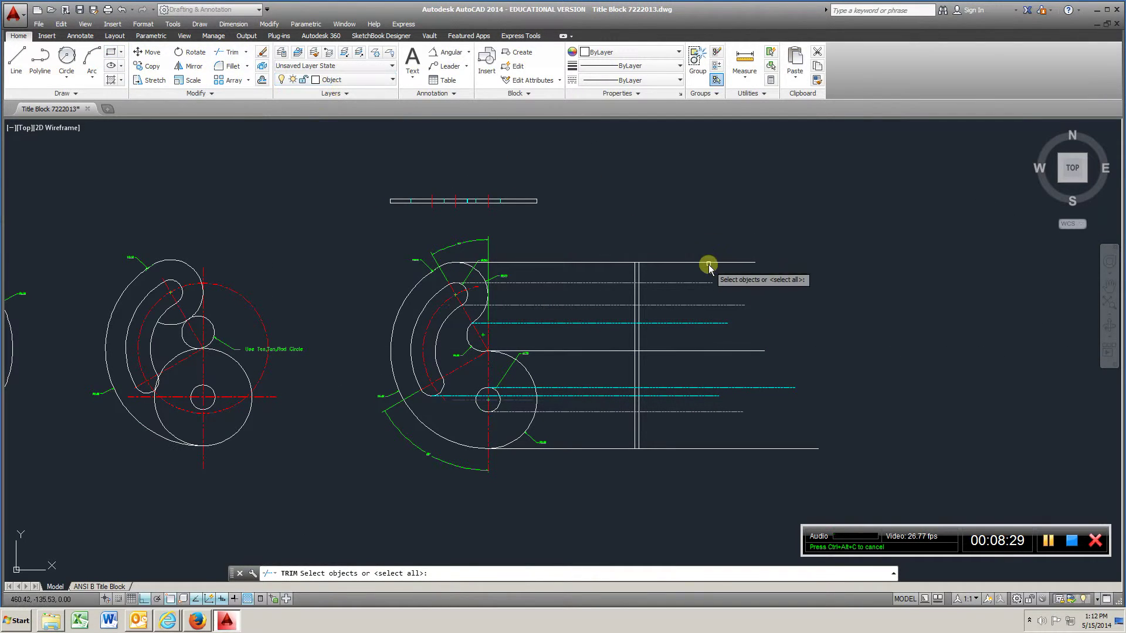
{"action": "left_click", "coordinate": [648, 273]}
{"action": "left_click", "coordinate": [617, 262]}
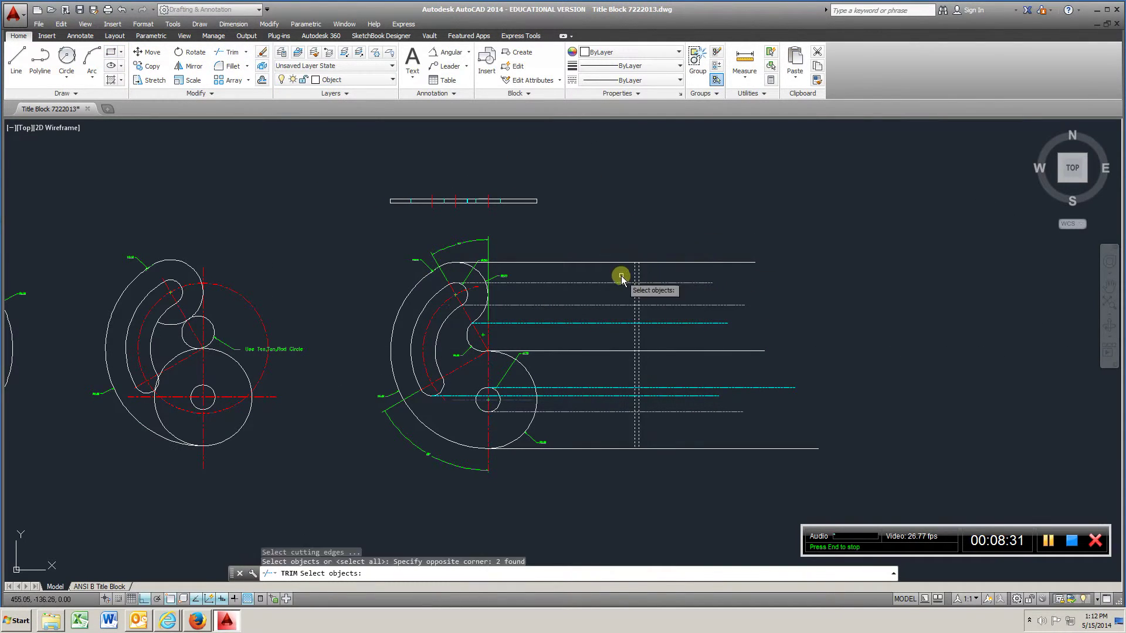
{"action": "key", "text": "Return"}
{"action": "left_click", "coordinate": [614, 233]}
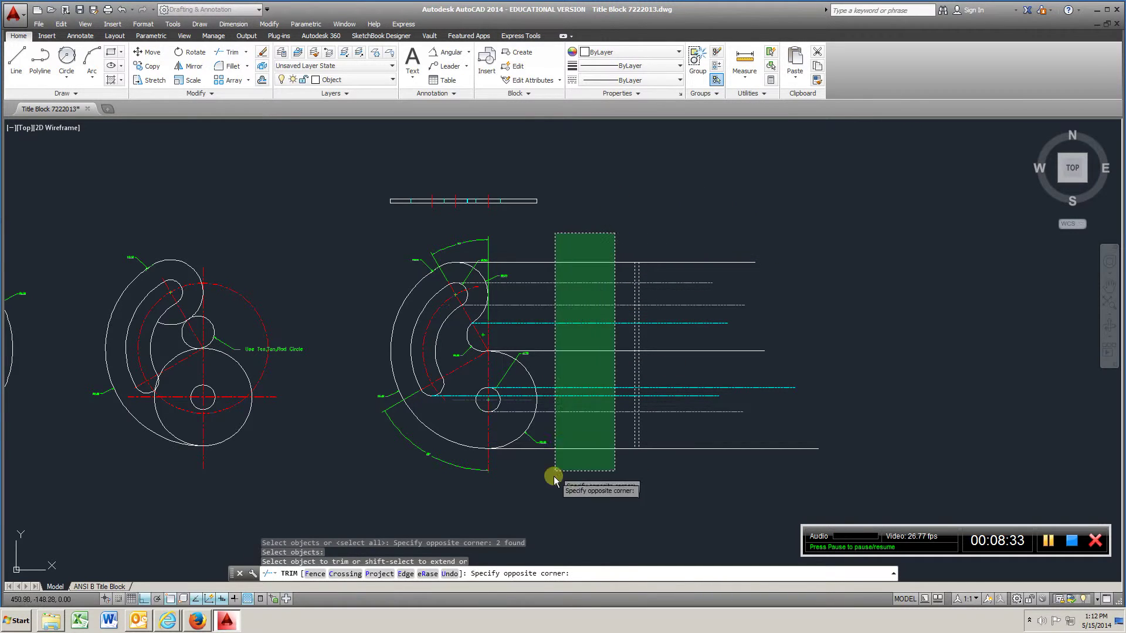
{"action": "left_click", "coordinate": [578, 512]}
{"action": "left_click", "coordinate": [770, 223]}
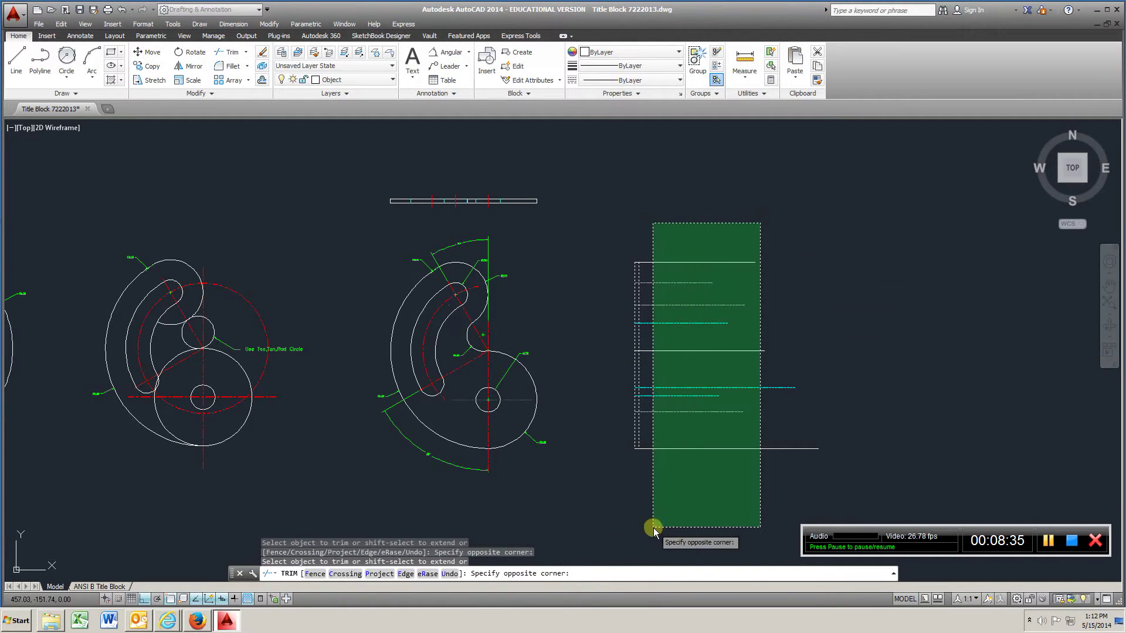
{"action": "left_click", "coordinate": [653, 530]}
{"action": "right_click", "coordinate": [697, 370]}
{"action": "left_click", "coordinate": [724, 379]}
Make Center the current layer.
{"action": "left_click", "coordinate": [392, 82]}
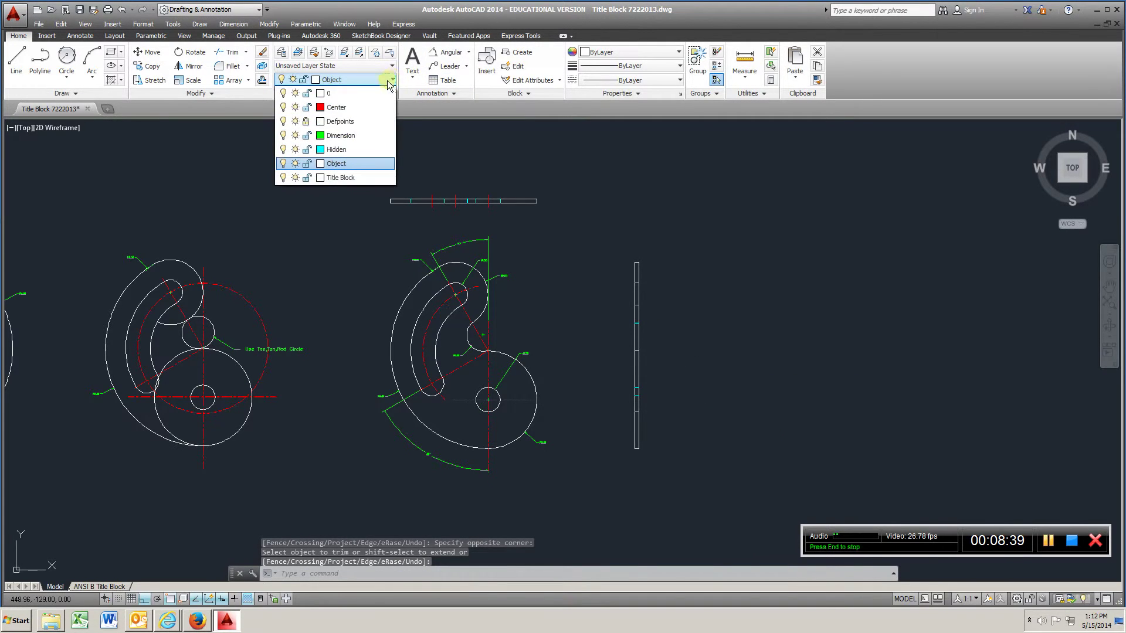
{"action": "left_click", "coordinate": [340, 109]}
{"action": "scroll", "coordinate": [439, 242], "scroll_direction": "up", "scroll_amount": 5}
Draw a horizontal Center-layer line through the lower hole's centre, extending past the side view.
{"action": "left_click", "coordinate": [16, 59]}
{"action": "scroll", "coordinate": [402, 347], "scroll_direction": "down", "scroll_amount": 5}
{"action": "left_click", "coordinate": [414, 350]}
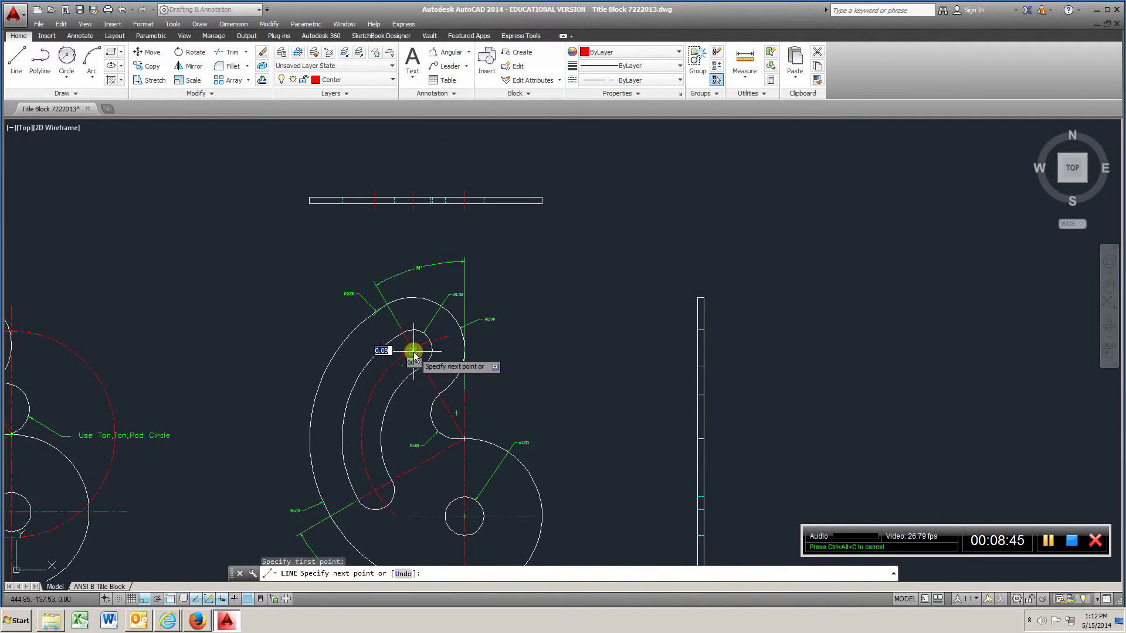
{"action": "left_click", "coordinate": [17, 59]}
{"action": "scroll", "coordinate": [395, 389], "scroll_direction": "up", "scroll_amount": 5}
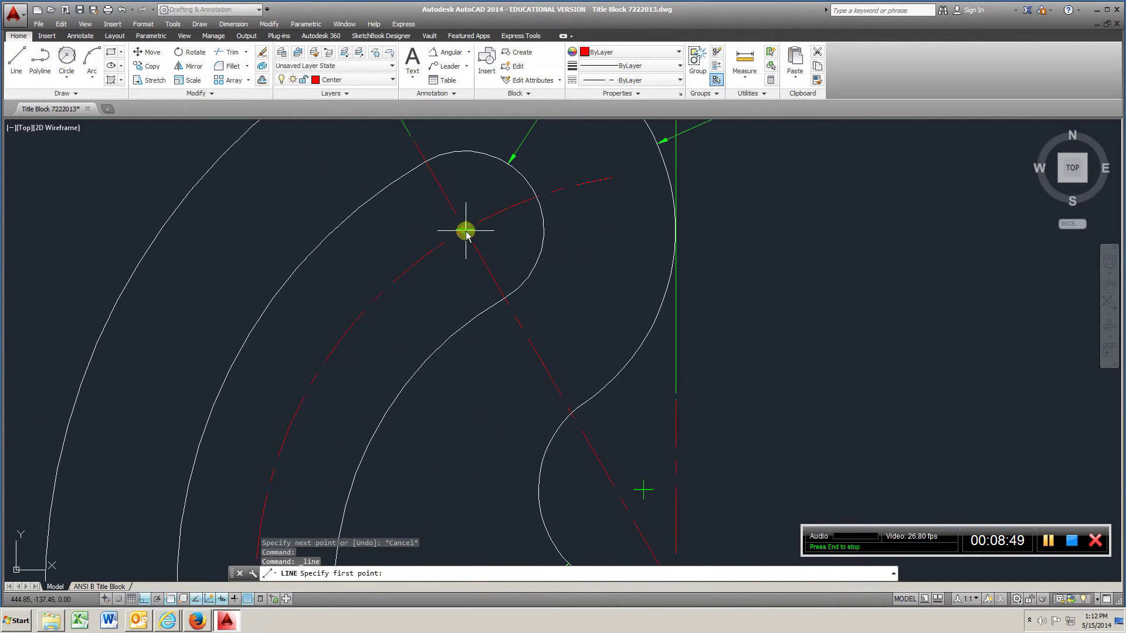
{"action": "scroll", "coordinate": [466, 234], "scroll_direction": "down", "scroll_amount": 5}
{"action": "left_click", "coordinate": [918, 285]}
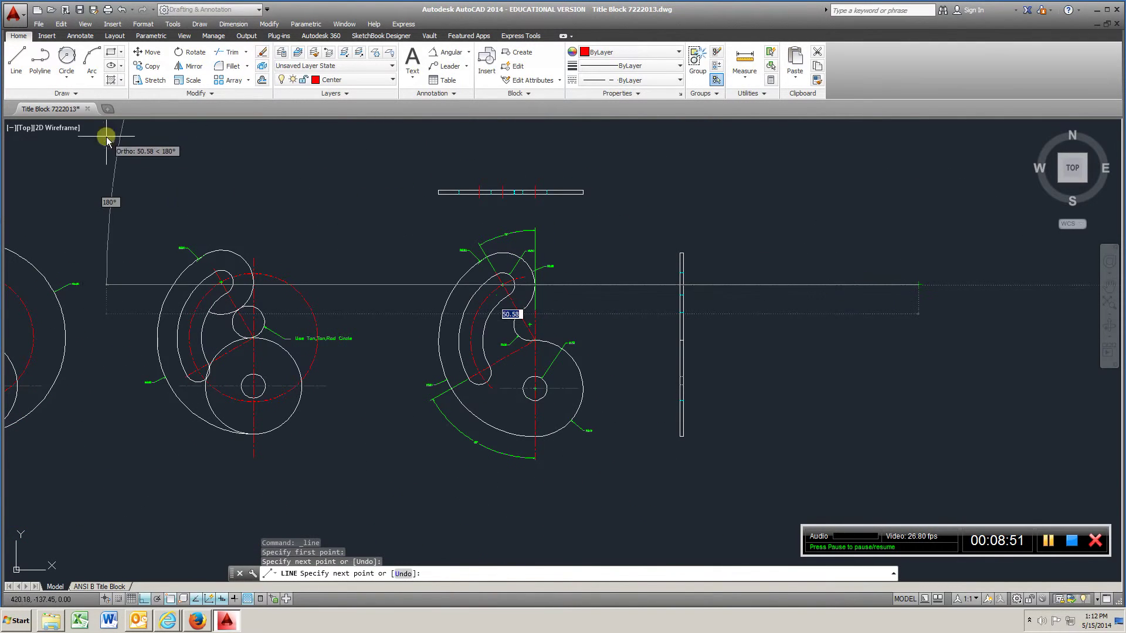
{"action": "left_click", "coordinate": [17, 59]}
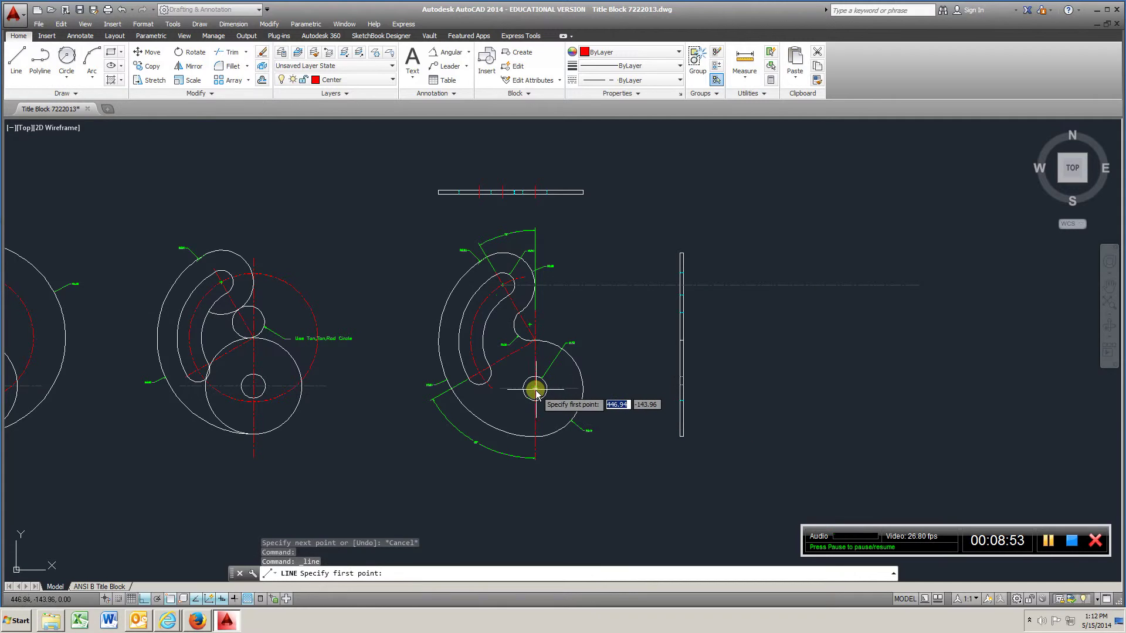
{"action": "left_click", "coordinate": [810, 388]}
{"action": "left_click", "coordinate": [17, 61]}
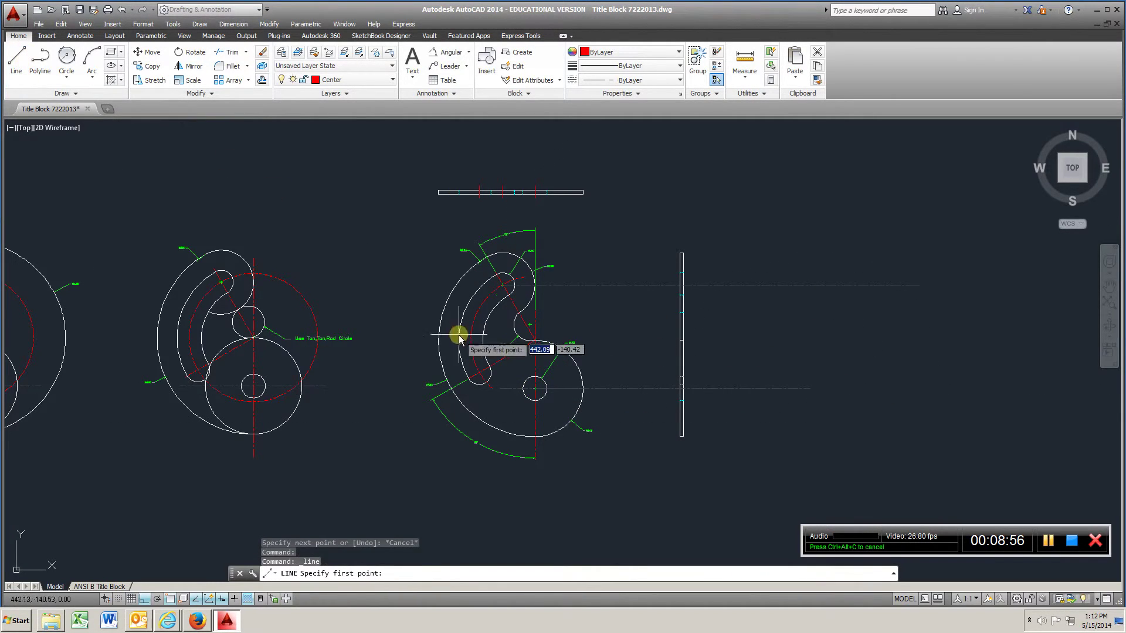
{"action": "left_click", "coordinate": [478, 372]}
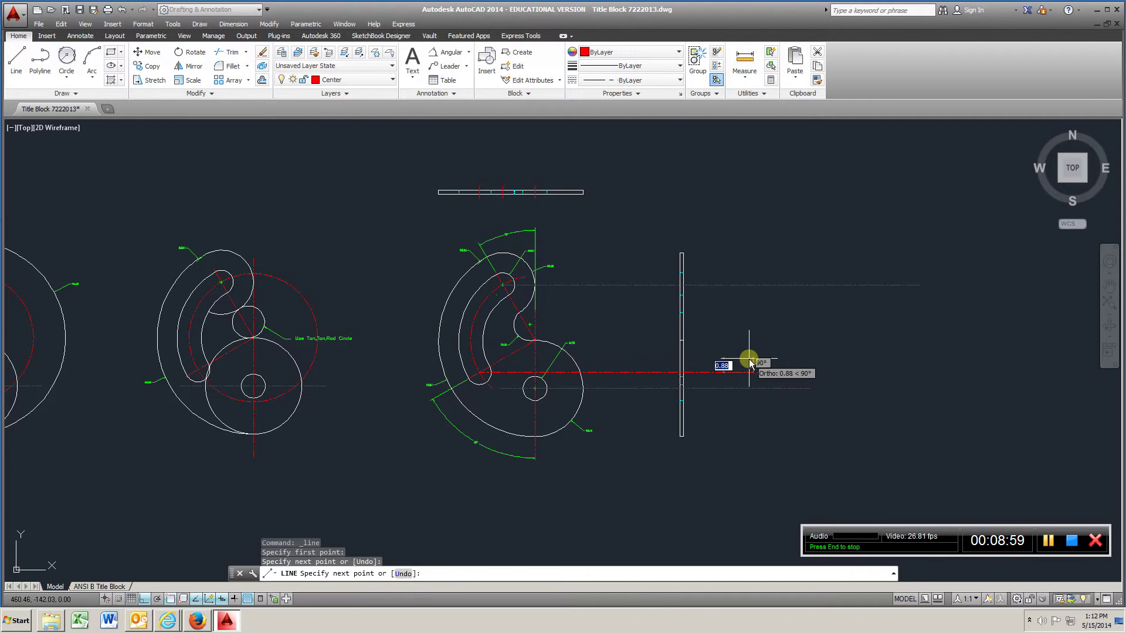
{"action": "left_click", "coordinate": [751, 361]}
{"action": "left_click", "coordinate": [17, 60]}
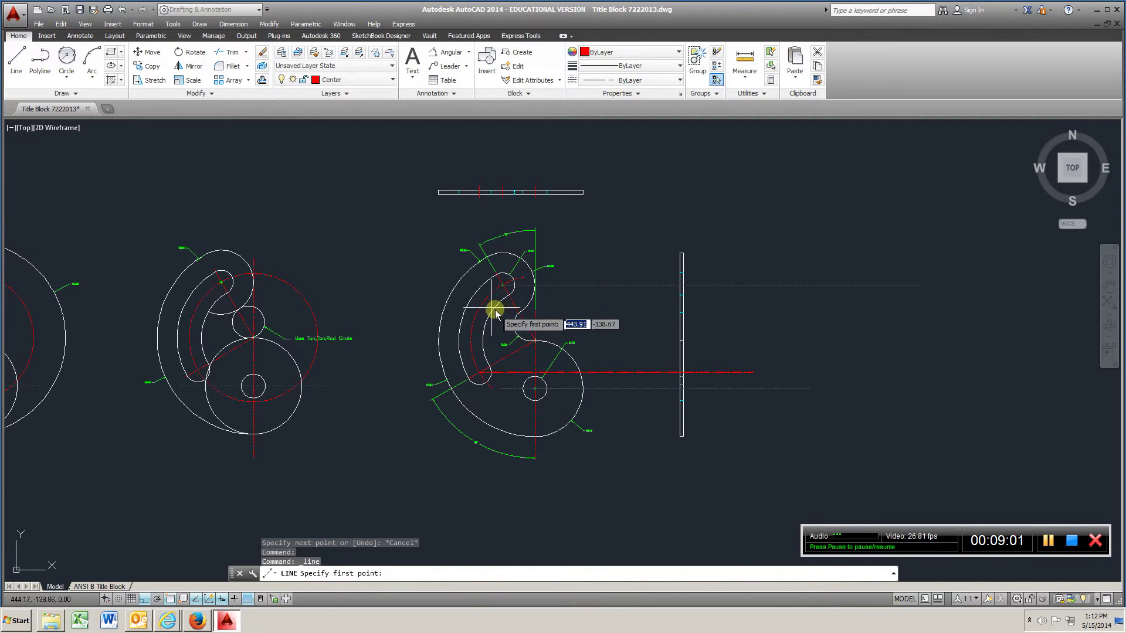
{"action": "left_click", "coordinate": [527, 324]}
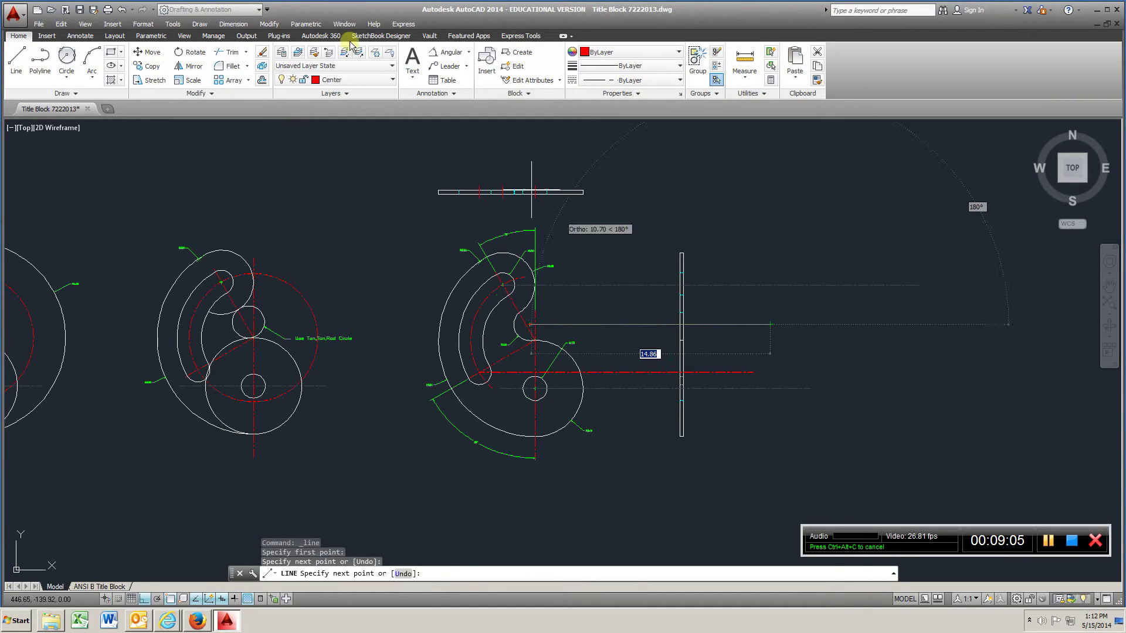
Offset both side-view edges 0.25 outward as guide lines.
{"action": "left_click", "coordinate": [262, 83]}
{"action": "scroll", "coordinate": [715, 366], "scroll_direction": "up", "scroll_amount": 4}
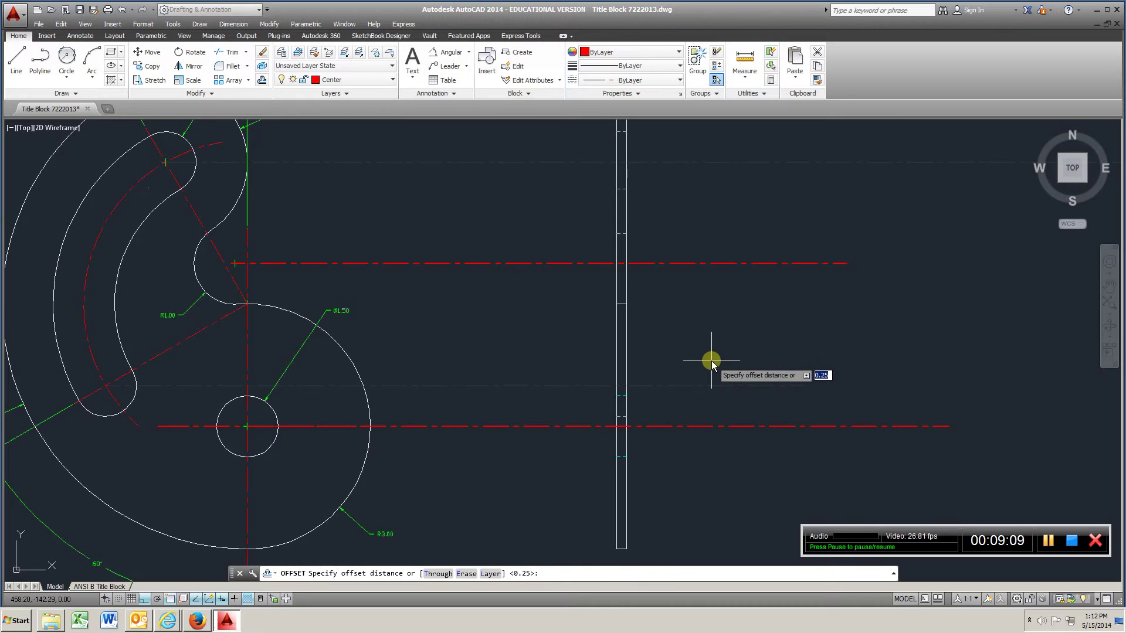
{"action": "key", "text": "Return"}
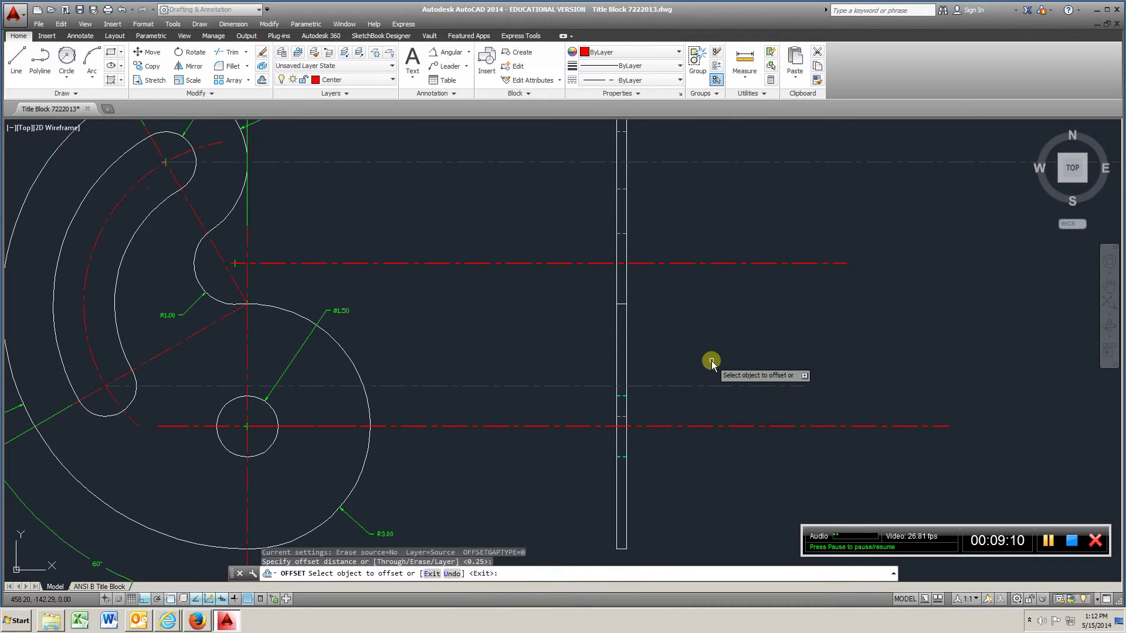
{"action": "left_click", "coordinate": [617, 348]}
{"action": "left_click", "coordinate": [596, 348]}
{"action": "left_click", "coordinate": [626, 348]}
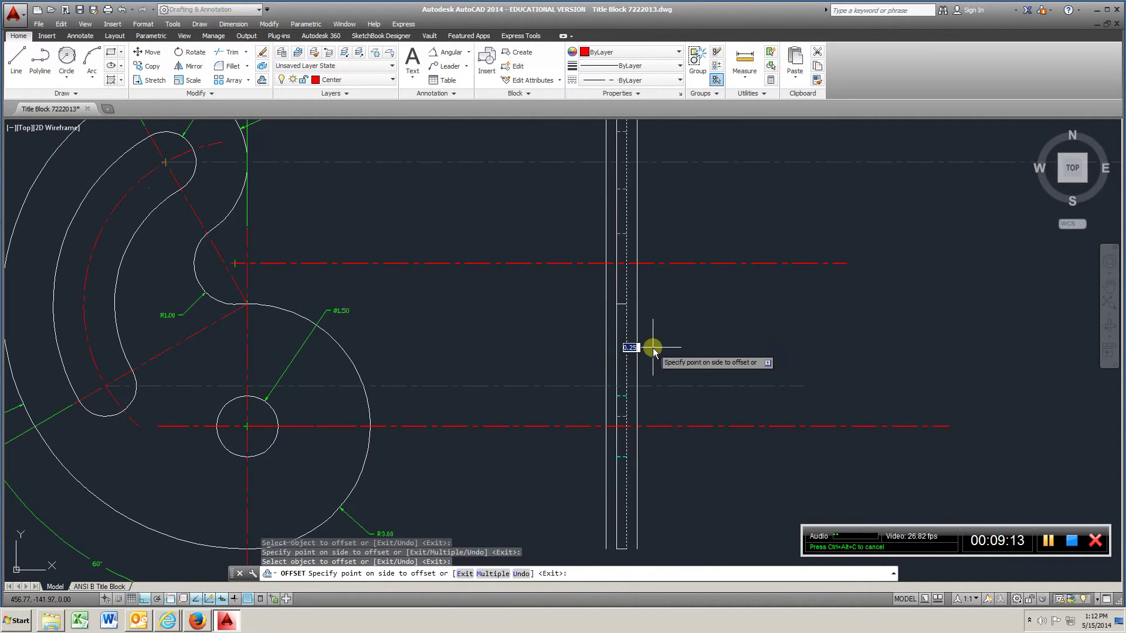
{"action": "left_click", "coordinate": [648, 343]}
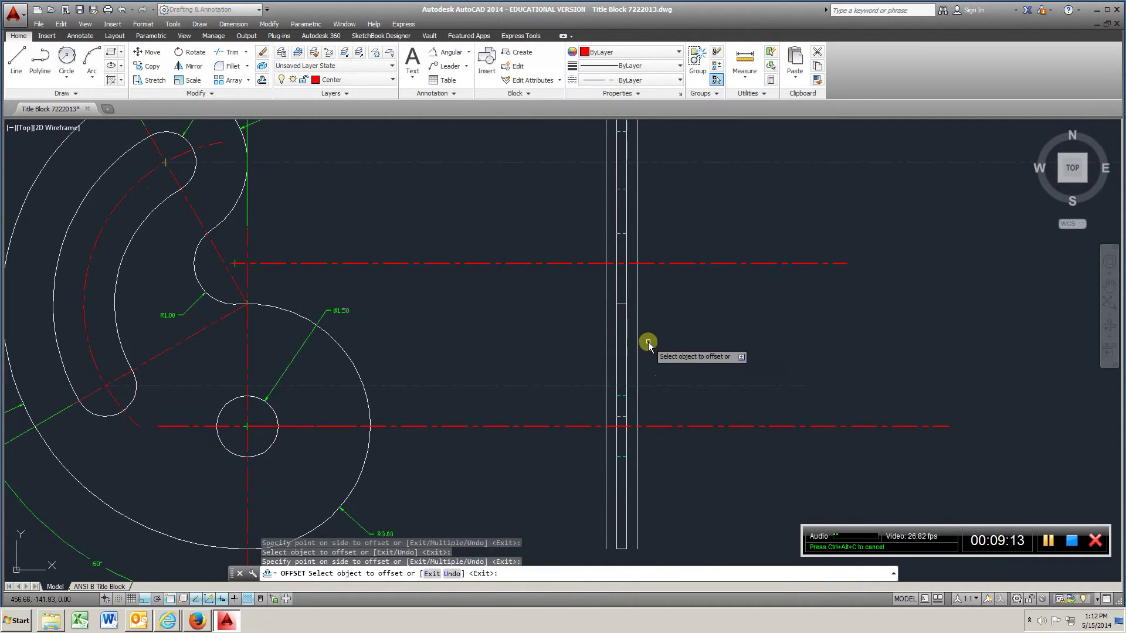
Trim the centre lines' overhangs on both sides back to the two guide lines.
{"action": "left_click", "coordinate": [228, 54]}
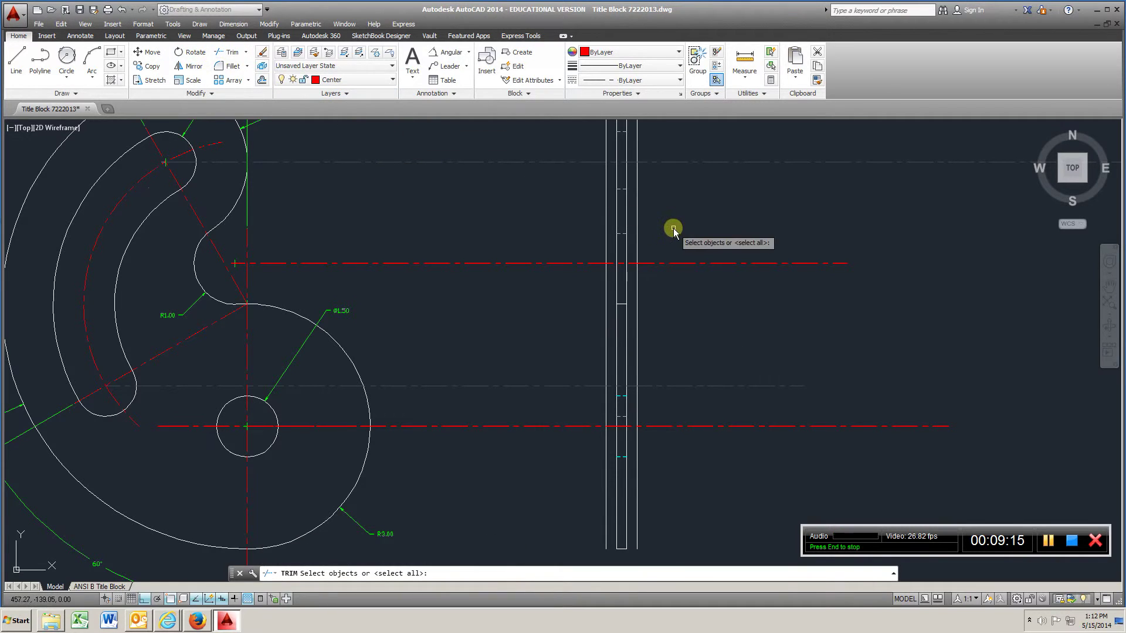
{"action": "left_click", "coordinate": [638, 239]}
{"action": "left_click", "coordinate": [606, 239]}
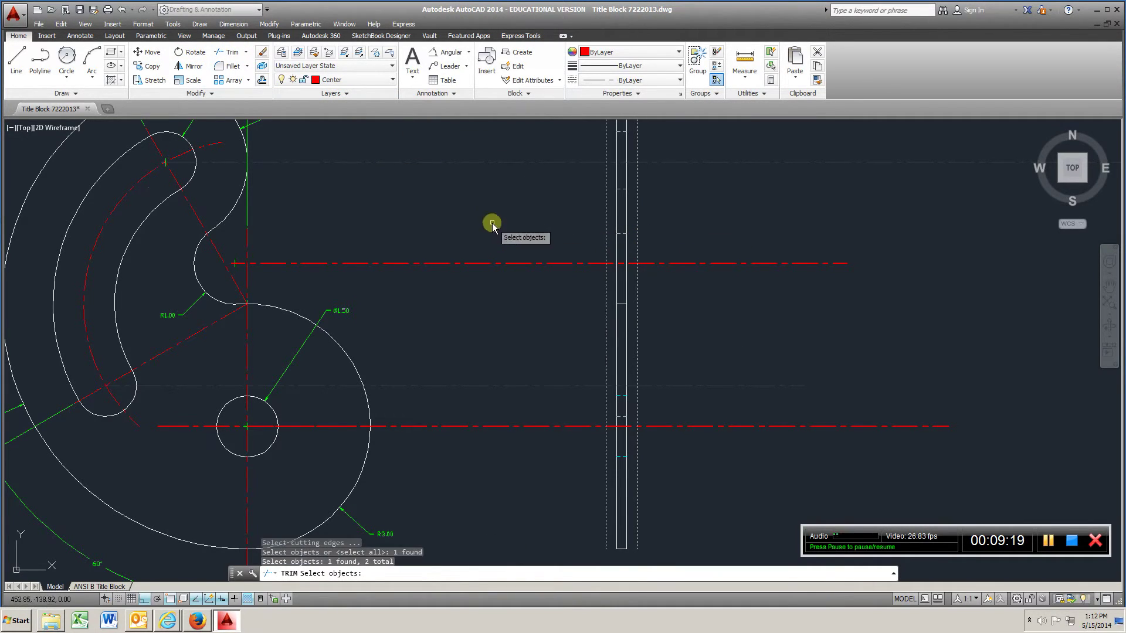
{"action": "key", "text": "Return"}
{"action": "scroll", "coordinate": [504, 244], "scroll_direction": "up", "scroll_amount": 4}
{"action": "scroll", "coordinate": [527, 251], "scroll_direction": "down", "scroll_amount": 4}
{"action": "left_click", "coordinate": [546, 137]}
{"action": "left_click", "coordinate": [500, 482]}
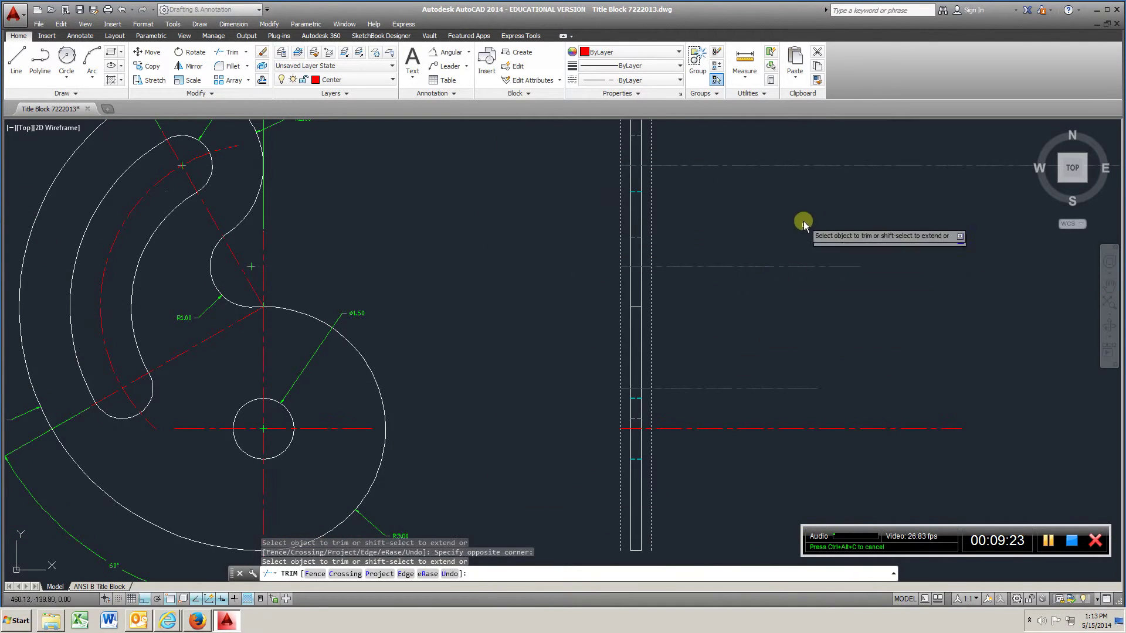
{"action": "left_click", "coordinate": [787, 143]}
{"action": "left_click", "coordinate": [729, 447]}
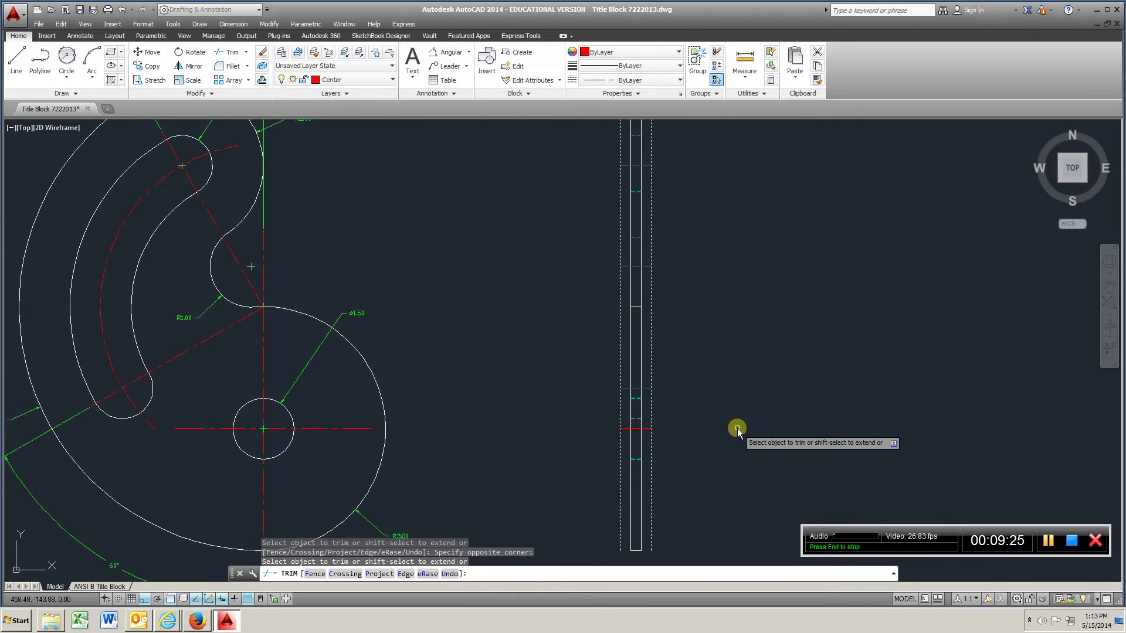
{"action": "scroll", "coordinate": [730, 447], "scroll_direction": "down", "scroll_amount": 2}
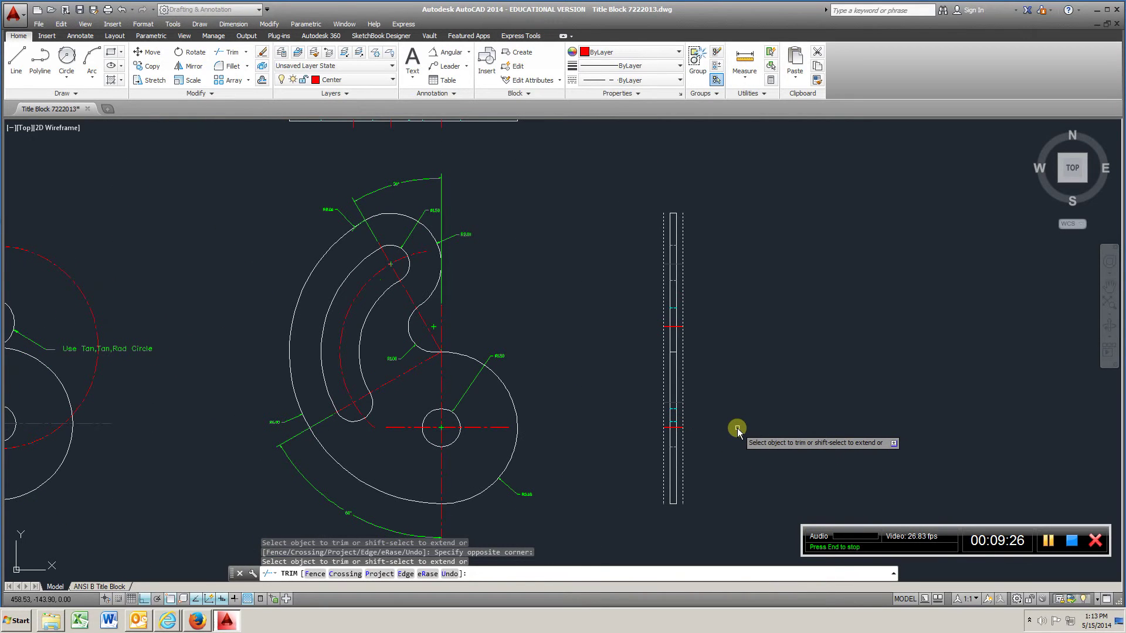
Erase the two guide lines beside the side view.
{"action": "left_click", "coordinate": [262, 52]}
{"action": "left_click", "coordinate": [682, 218]}
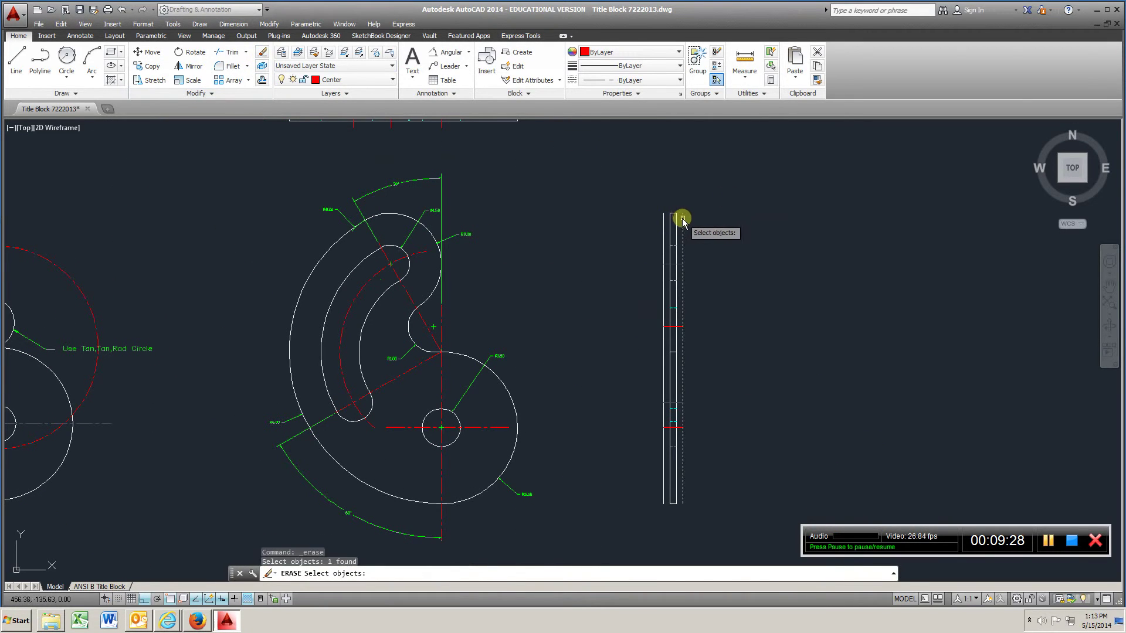
{"action": "left_click", "coordinate": [663, 221]}
{"action": "key", "text": "Return"}
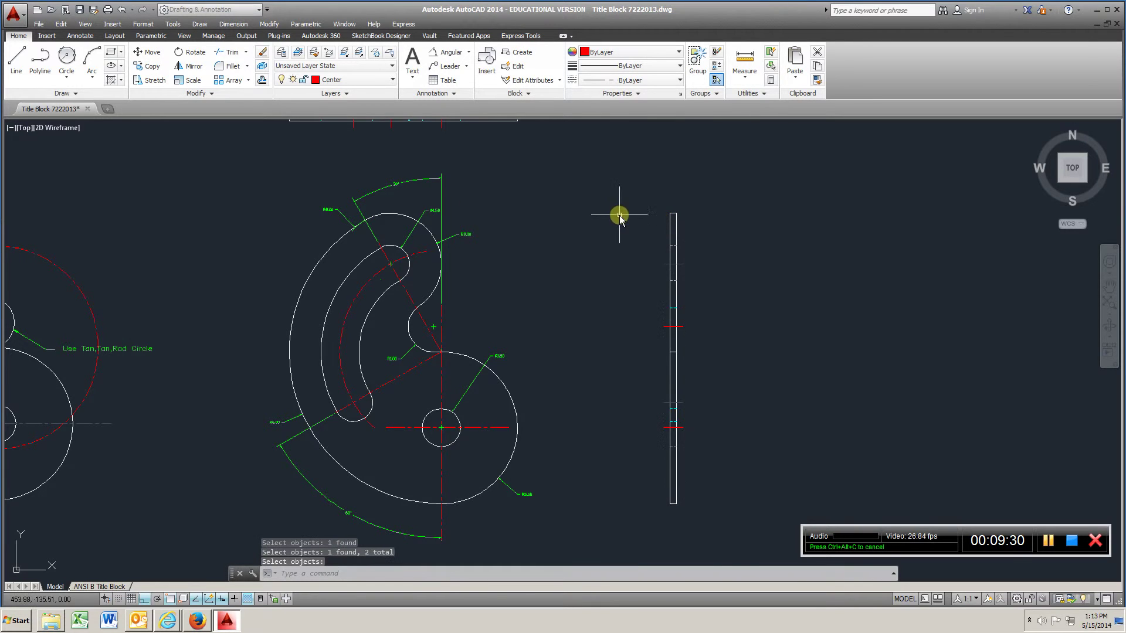
{"action": "middle_click_drag", "start_coordinate": [410, 201], "coordinate": [503, 326]}
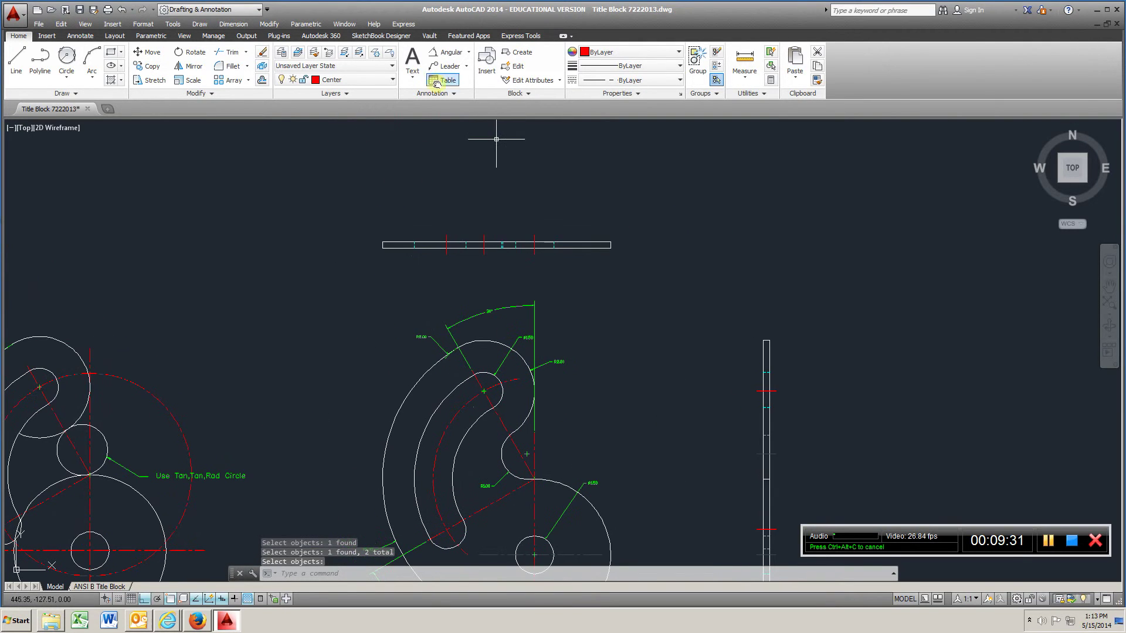
On the Dimension layer, add a linear dimension across the edge view's 0.25 thickness.
{"action": "left_click", "coordinate": [392, 82]}
{"action": "left_click", "coordinate": [374, 139]}
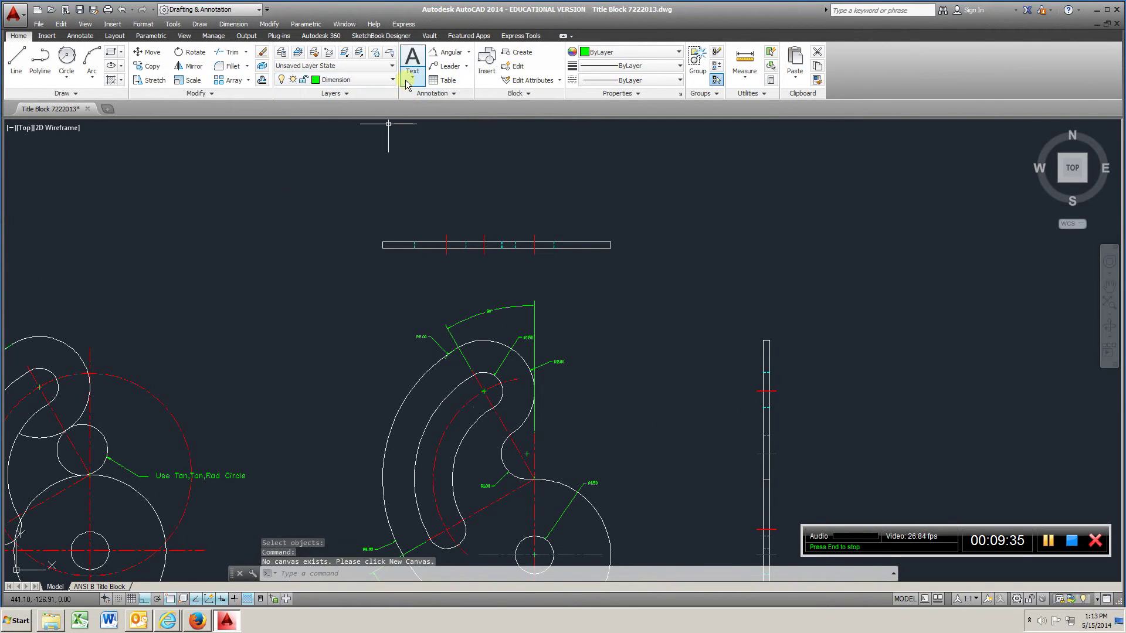
{"action": "left_click", "coordinate": [470, 54]}
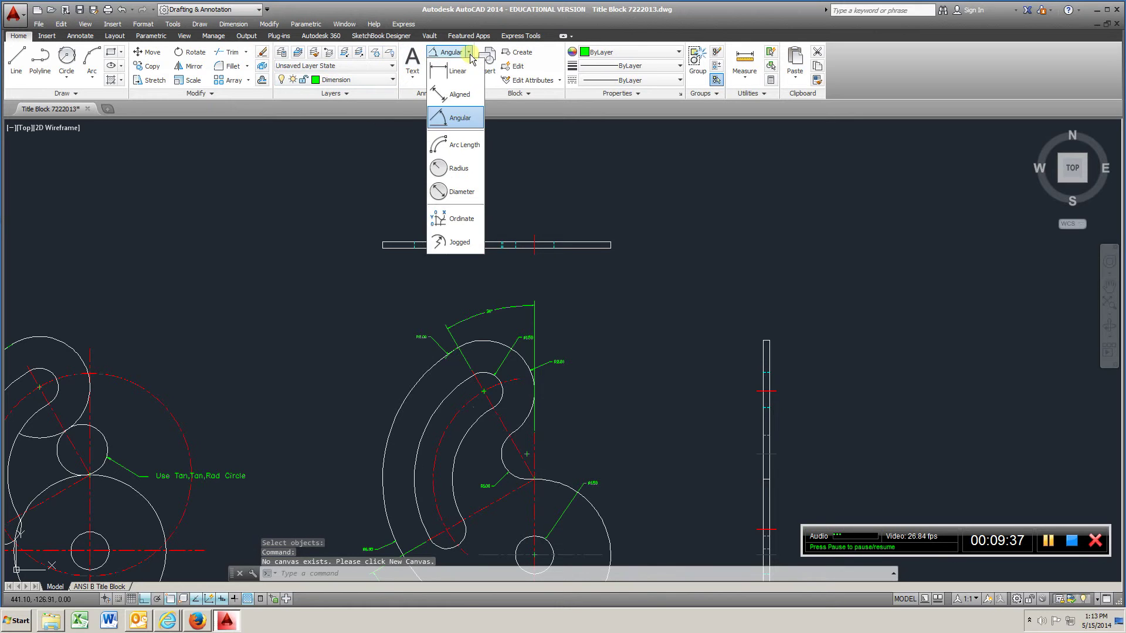
{"action": "left_click", "coordinate": [455, 117]}
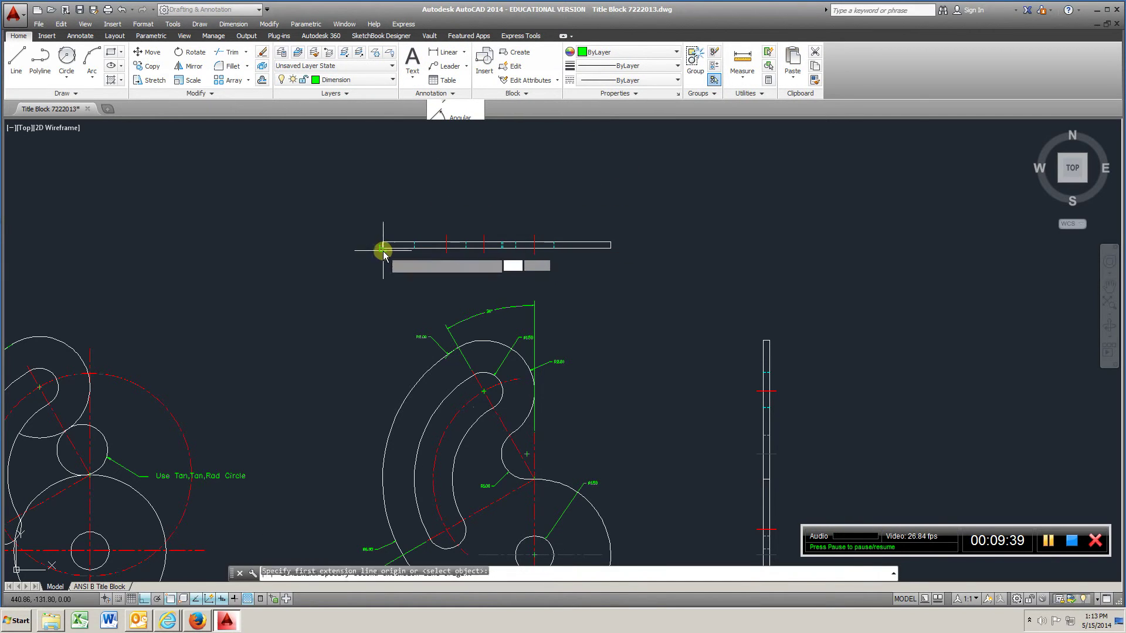
{"action": "left_click", "coordinate": [382, 246]}
{"action": "left_click", "coordinate": [354, 245]}
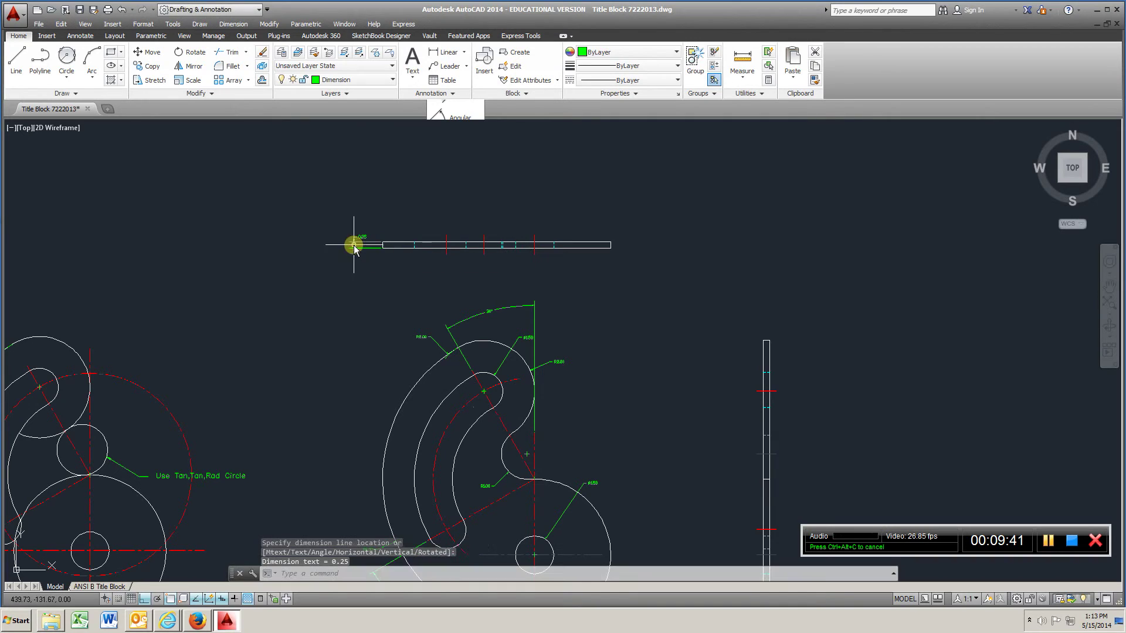
{"action": "scroll", "coordinate": [450, 273], "scroll_direction": "down", "scroll_amount": 4}
{"action": "middle_click_drag", "start_coordinate": [452, 390], "coordinate": [390, 332]}
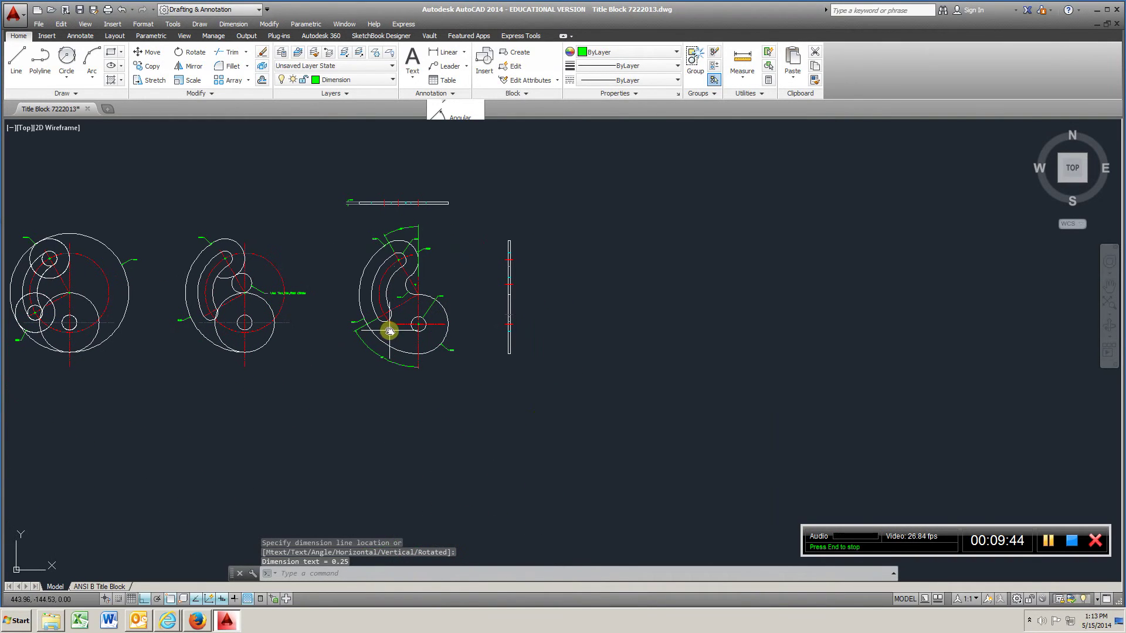
Delete the old drawing from the ANSI B Title Block layout.
{"action": "left_click", "coordinate": [114, 587]}
{"action": "left_click", "coordinate": [249, 366]}
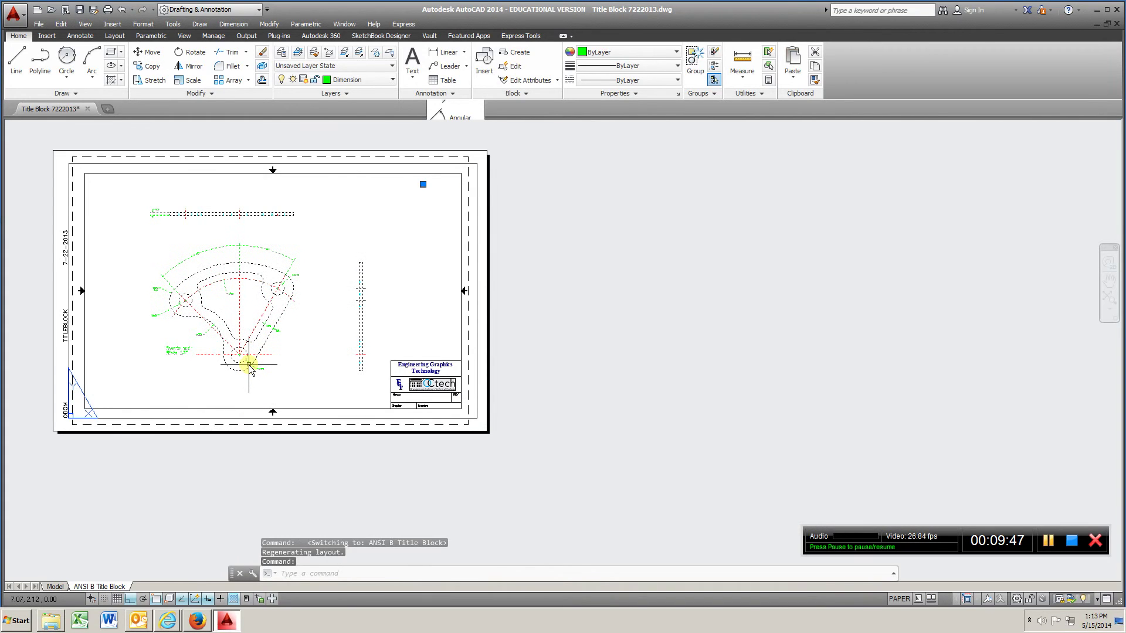
{"action": "key", "text": "Delete"}
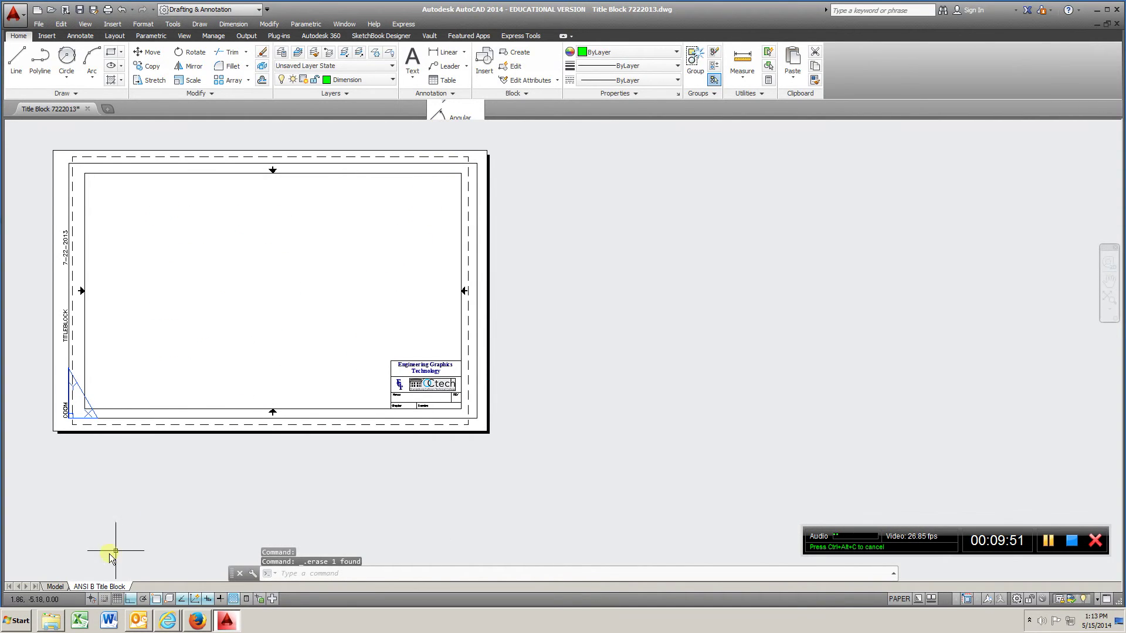
In model space, create block 3.4 from the three views, then return to the ANSI B layout.
{"action": "left_click", "coordinate": [55, 587]}
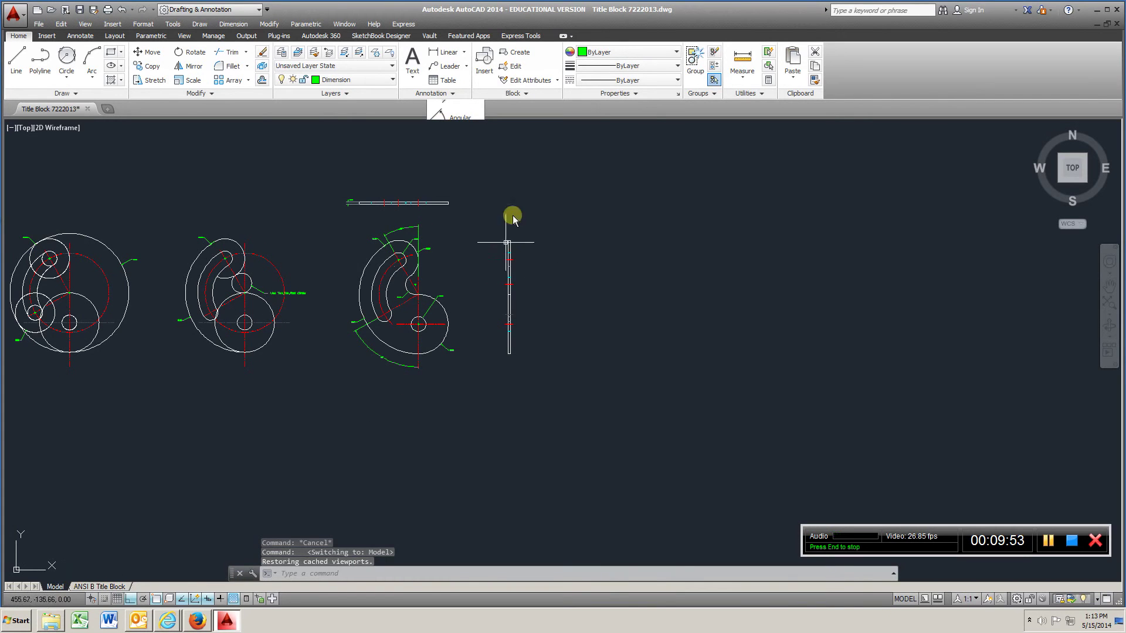
{"action": "left_click", "coordinate": [519, 52]}
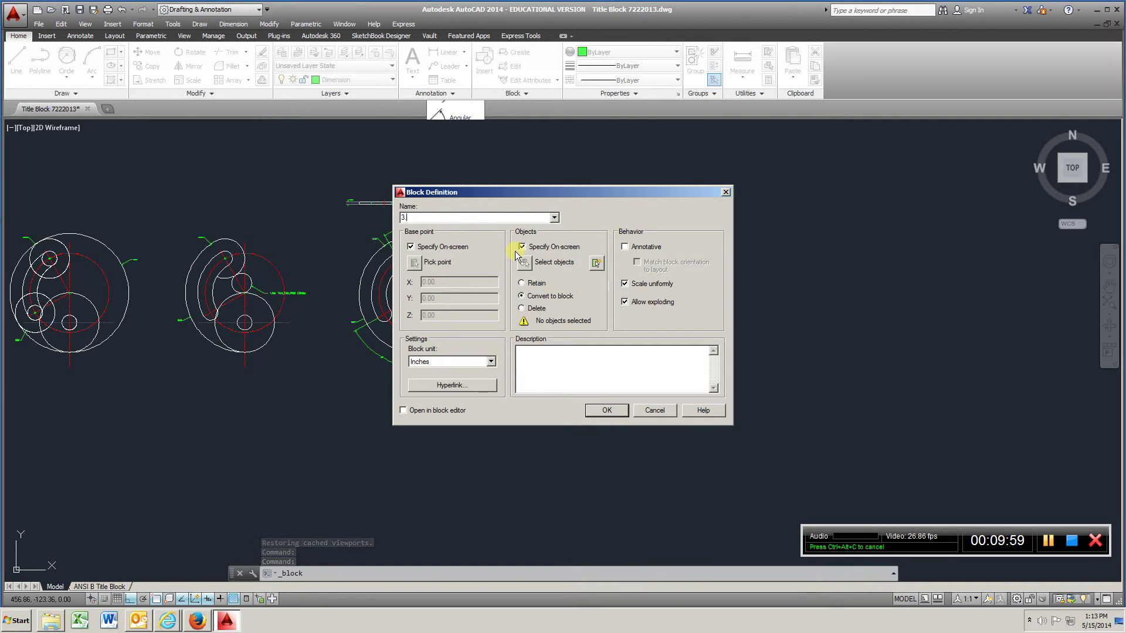
{"action": "key", "text": "Return"}
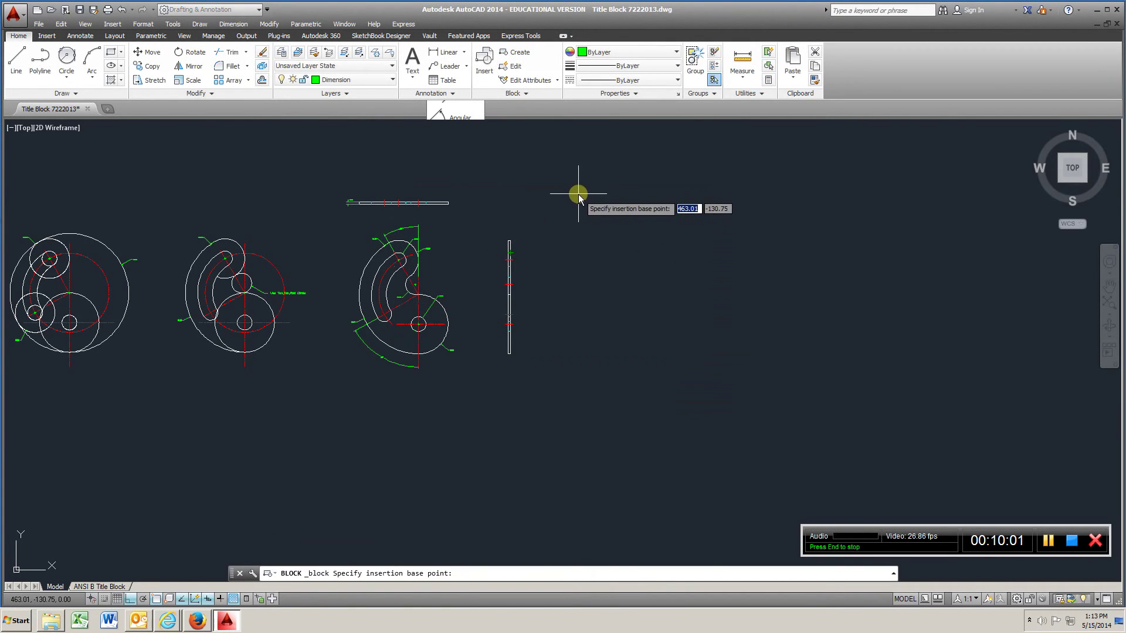
{"action": "left_click", "coordinate": [579, 176]}
{"action": "left_click", "coordinate": [580, 172]}
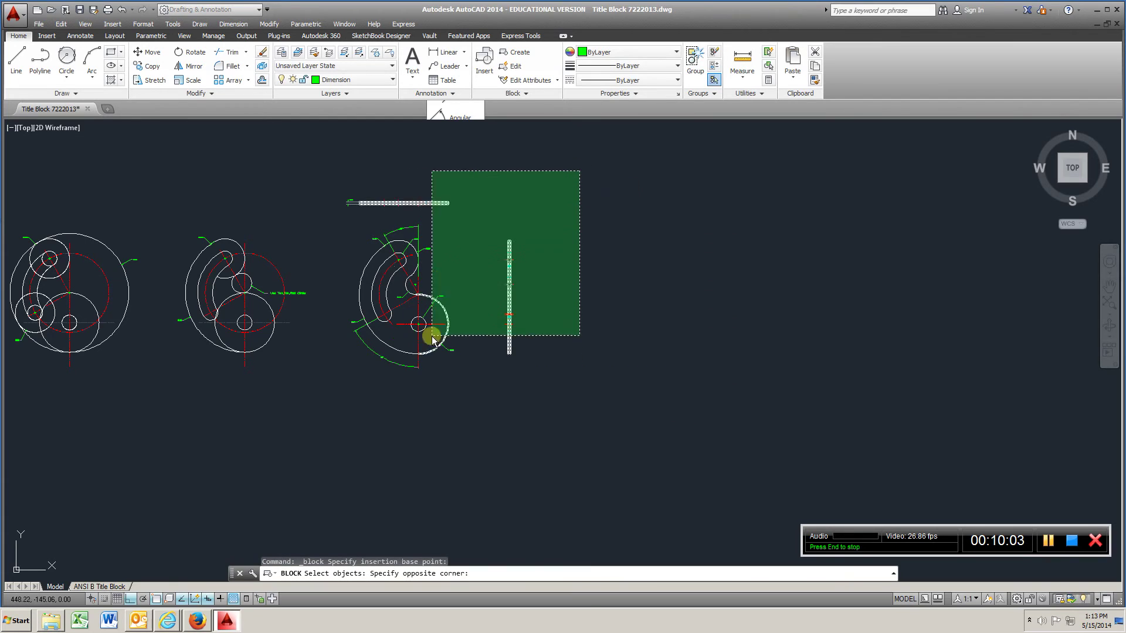
{"action": "left_click", "coordinate": [325, 406]}
{"action": "key", "text": "Return"}
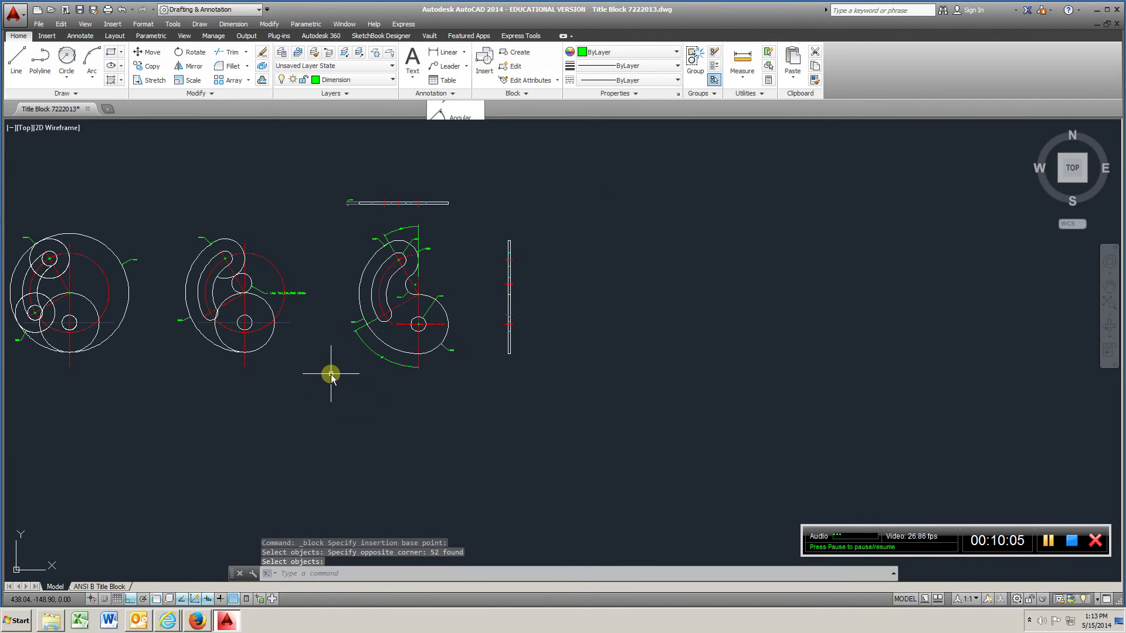
{"action": "left_click", "coordinate": [100, 586]}
Insert block 3.4 at 0.5 scale, placing it inside the ANSI B border above the title block.
{"action": "left_click", "coordinate": [484, 71]}
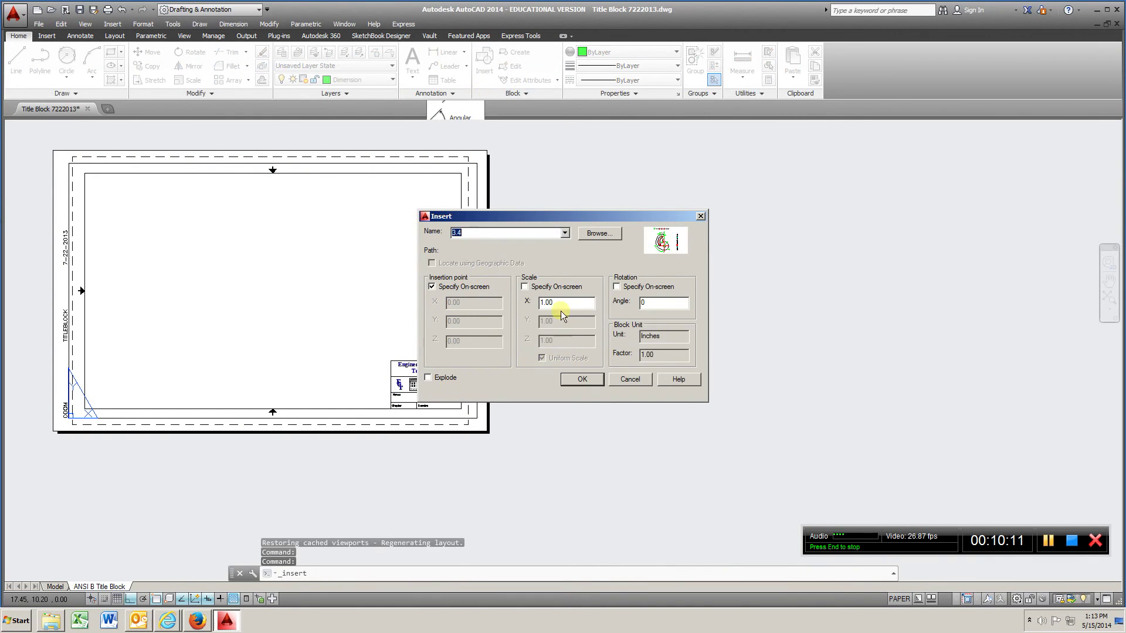
{"action": "left_click", "coordinate": [586, 379]}
{"action": "scroll", "coordinate": [604, 261], "scroll_direction": "down", "scroll_amount": 3}
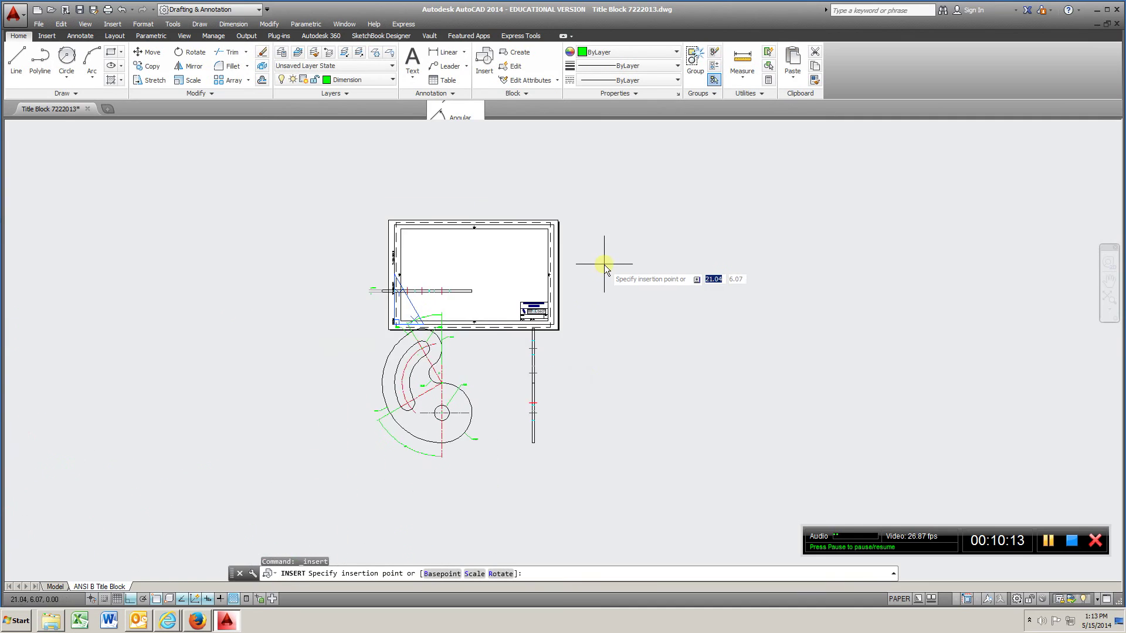
{"action": "left_click", "coordinate": [491, 69]}
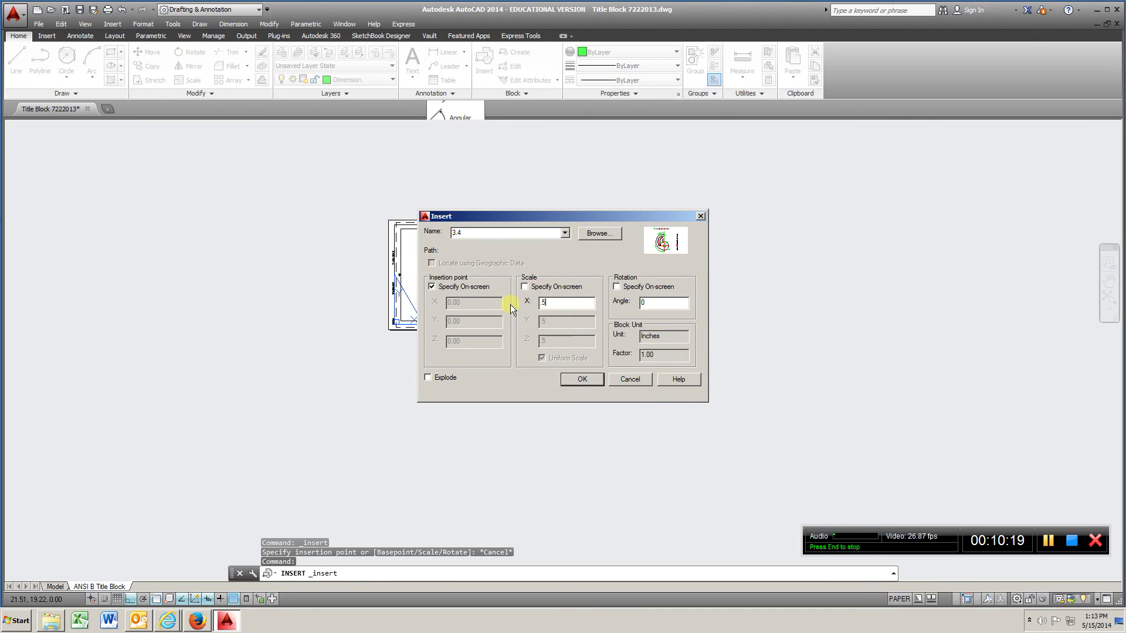
{"action": "key", "text": "Return"}
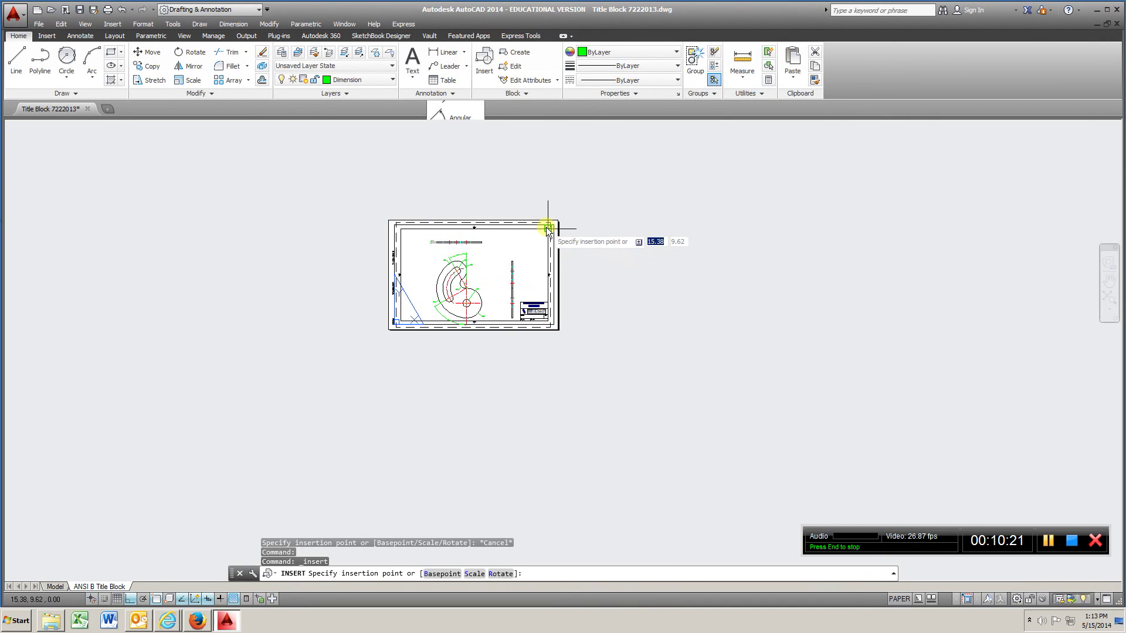
{"action": "scroll", "coordinate": [542, 226], "scroll_direction": "up", "scroll_amount": 4}
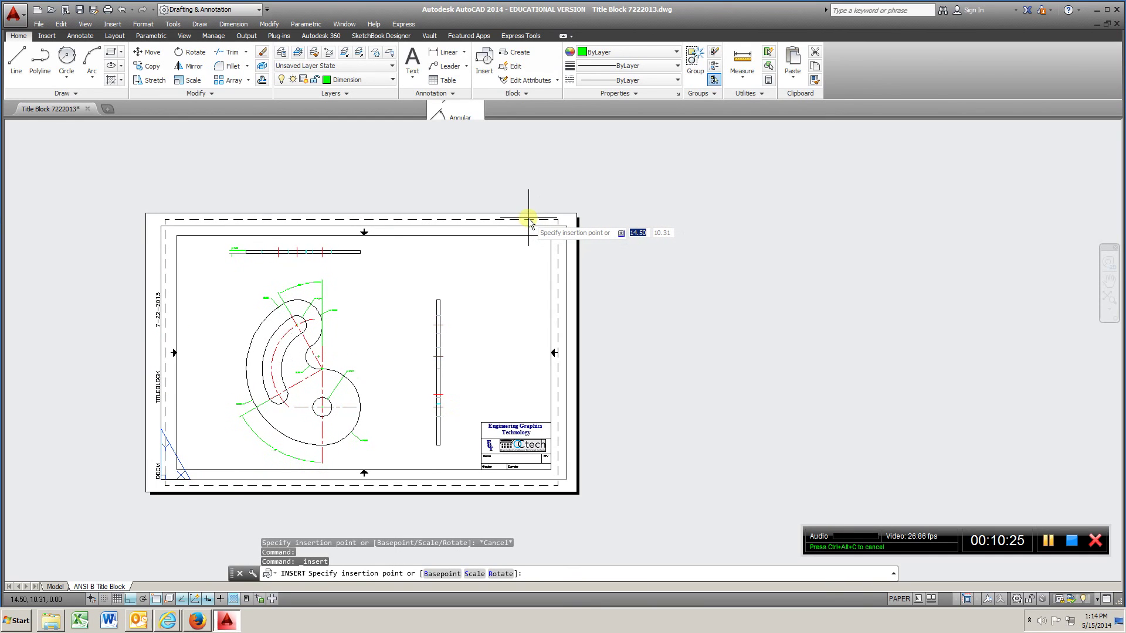
{"action": "left_click", "coordinate": [529, 218]}
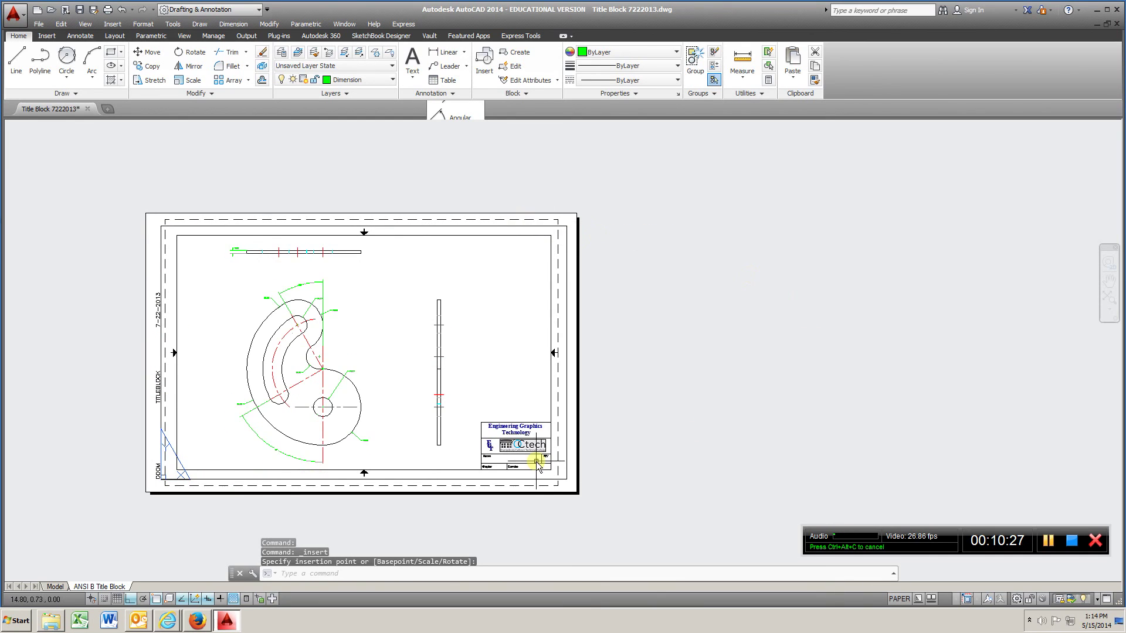
{"action": "scroll", "coordinate": [538, 466], "scroll_direction": "up", "scroll_amount": 4}
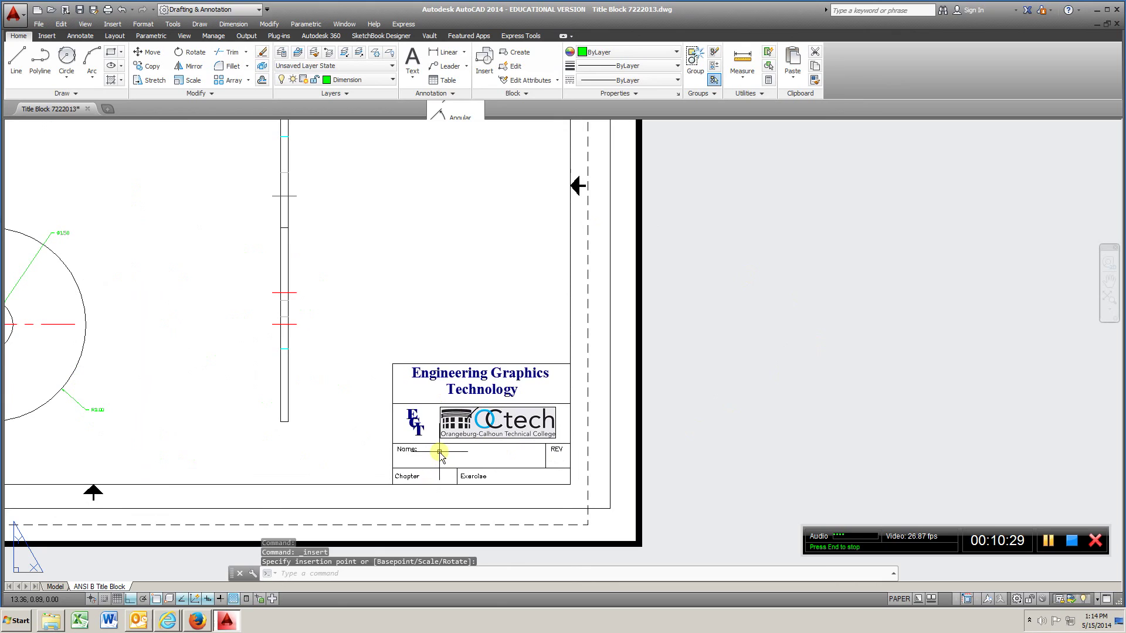